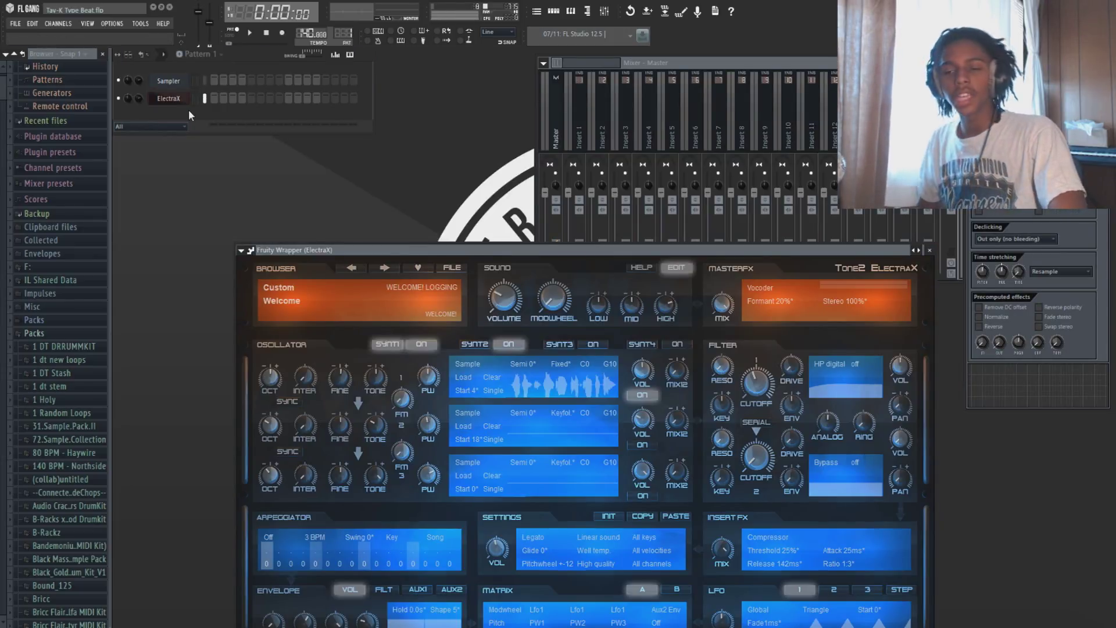
Clear the mixer from view, show the playlist with the channel rack, and reopen the ElectraX plugin window.
{"action": "left_click", "coordinate": [545, 15]}
{"action": "left_click", "coordinate": [552, 13]}
{"action": "left_click", "coordinate": [552, 13]}
{"action": "left_click", "coordinate": [552, 13]}
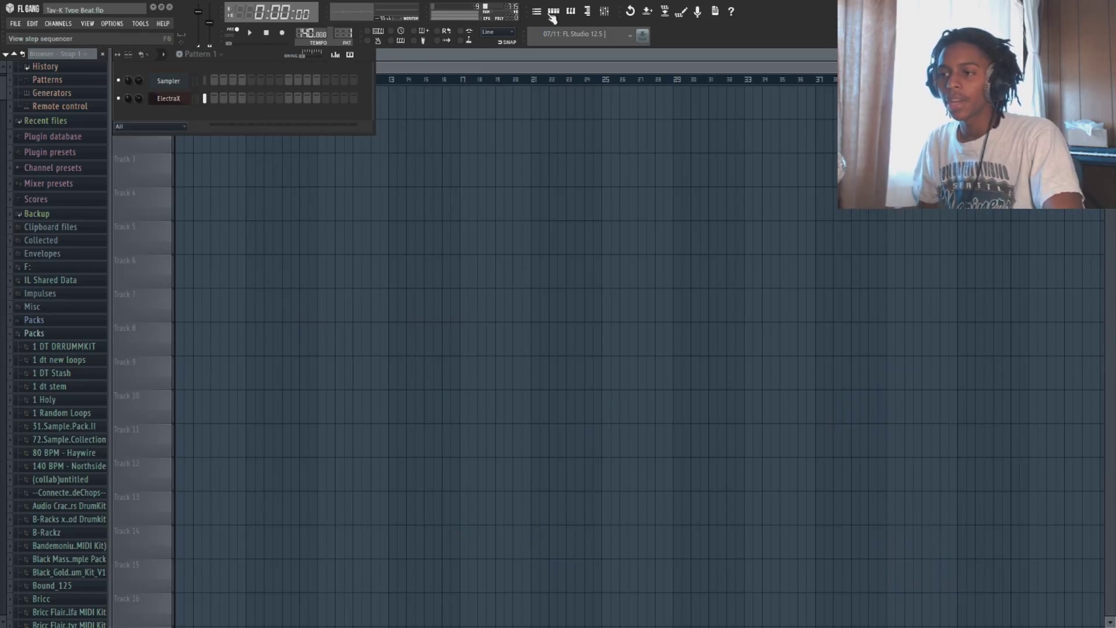
{"action": "left_click", "coordinate": [173, 99]}
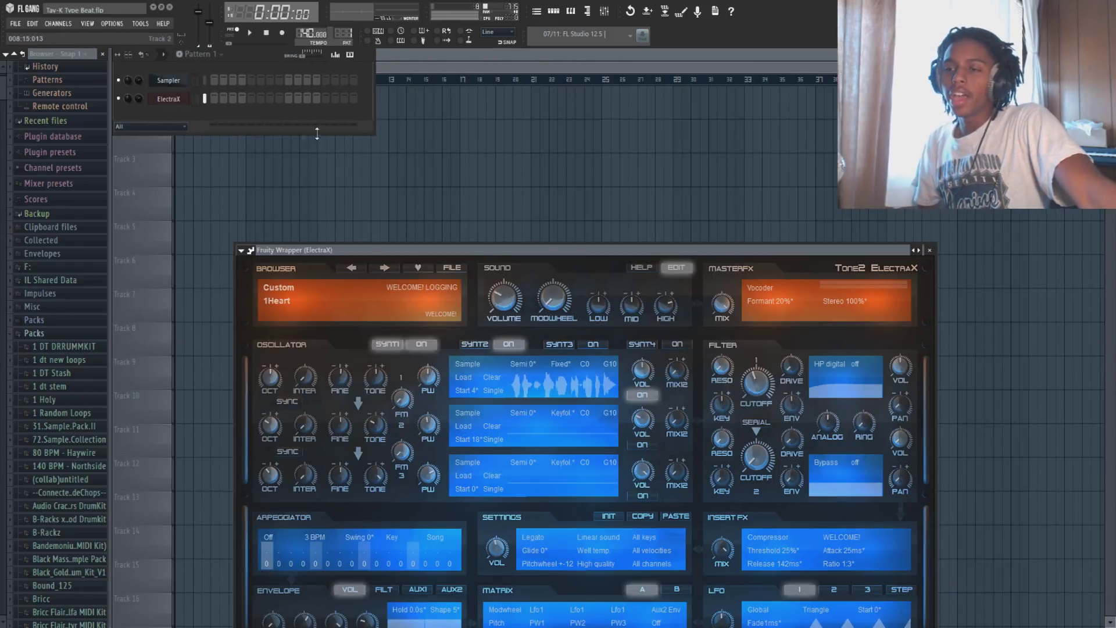
Switch ElectraX to the patch KEY - AM RADIO from the KC Supreme - Aventador bank.
{"action": "left_click", "coordinate": [407, 71]}
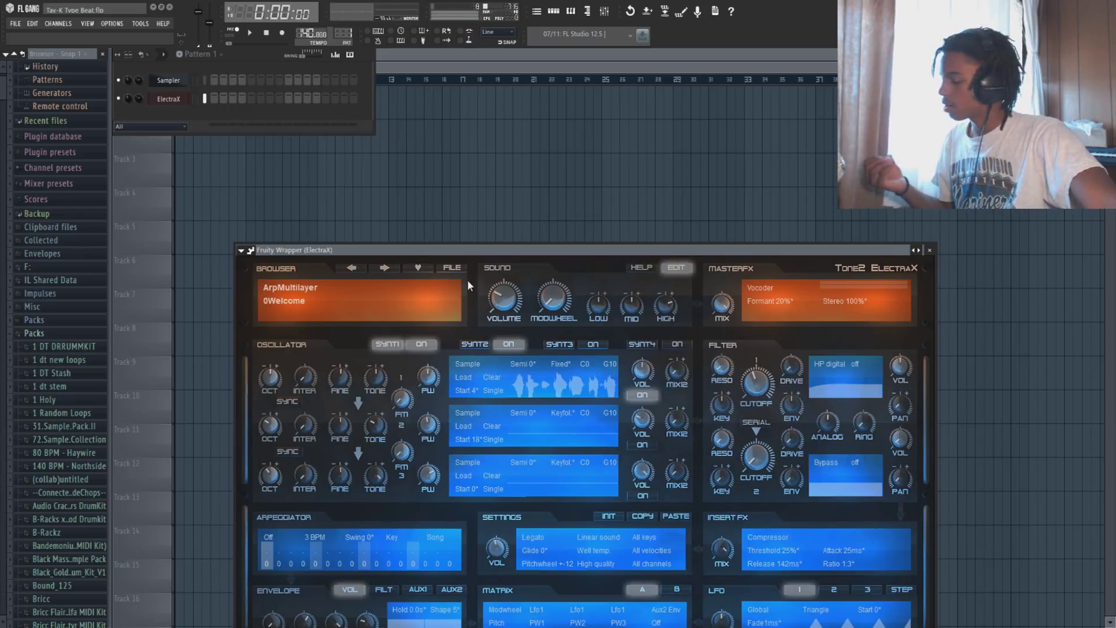
{"action": "left_click", "coordinate": [359, 269]}
{"action": "left_click", "coordinate": [360, 270]}
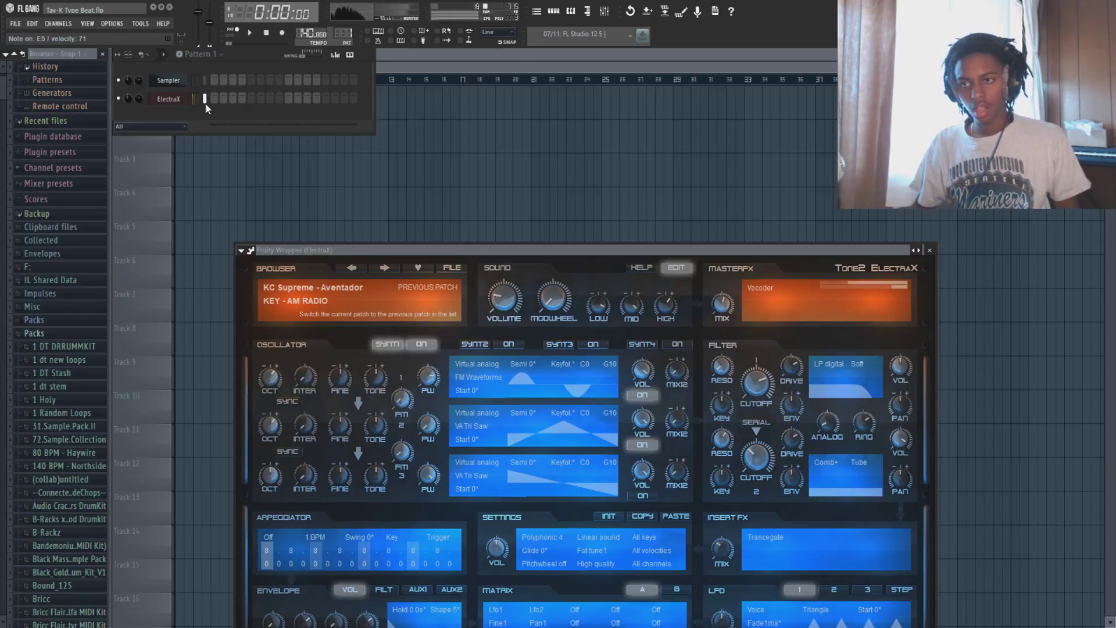
Add a chord of E5, A4 and F4 at the start of bar 1 in the ElectraX piano roll.
{"action": "key", "text": "F7"}
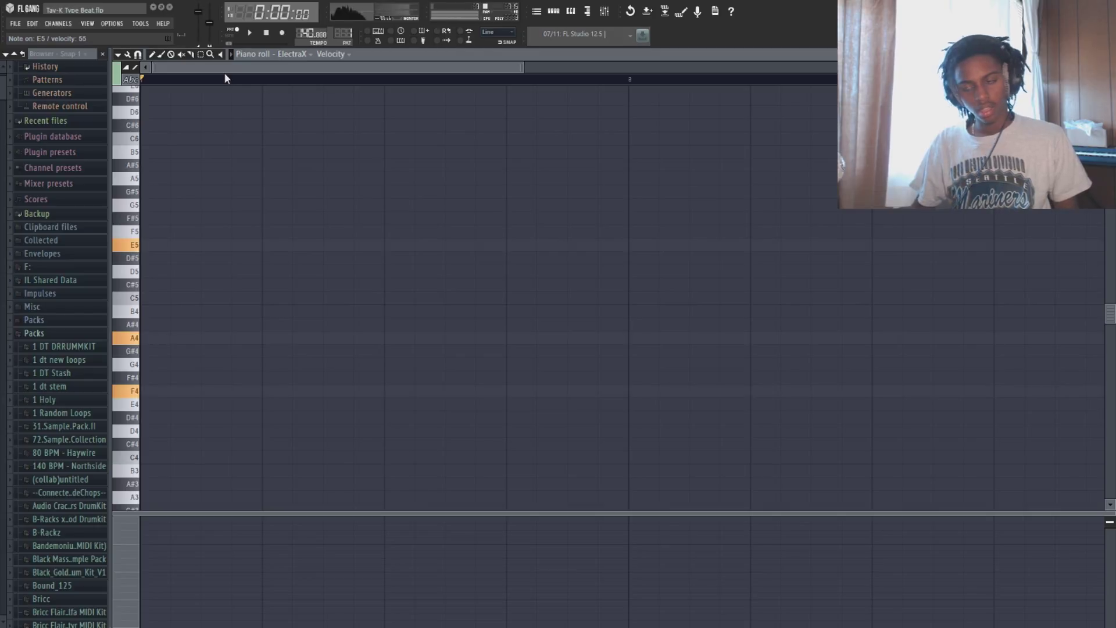
{"action": "left_click", "coordinate": [157, 245]}
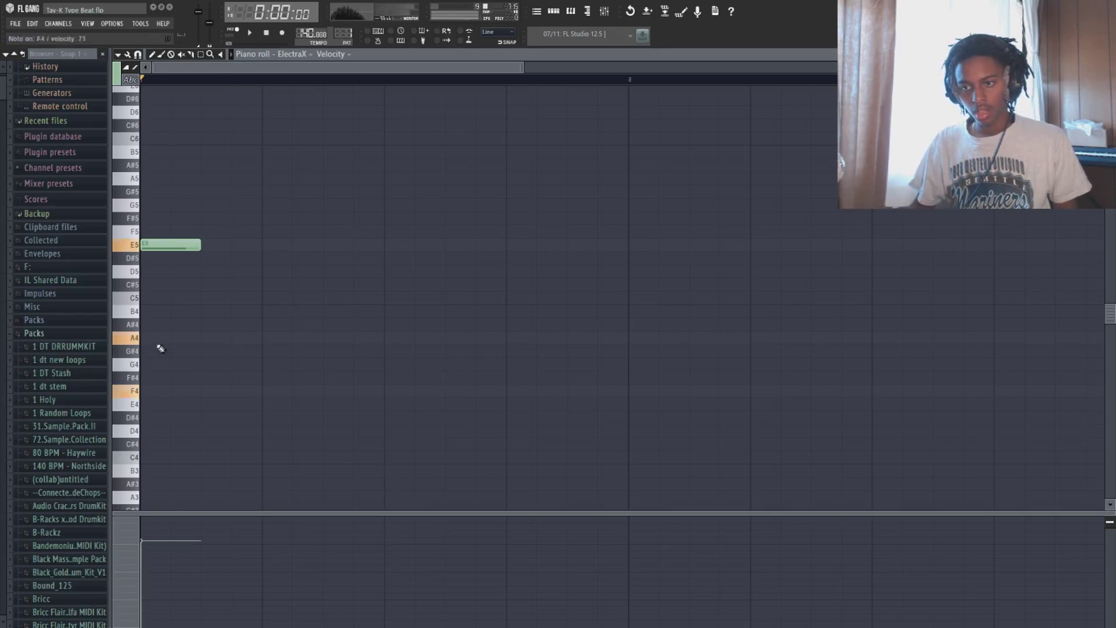
{"action": "left_click", "coordinate": [150, 338]}
{"action": "left_click", "coordinate": [154, 391]}
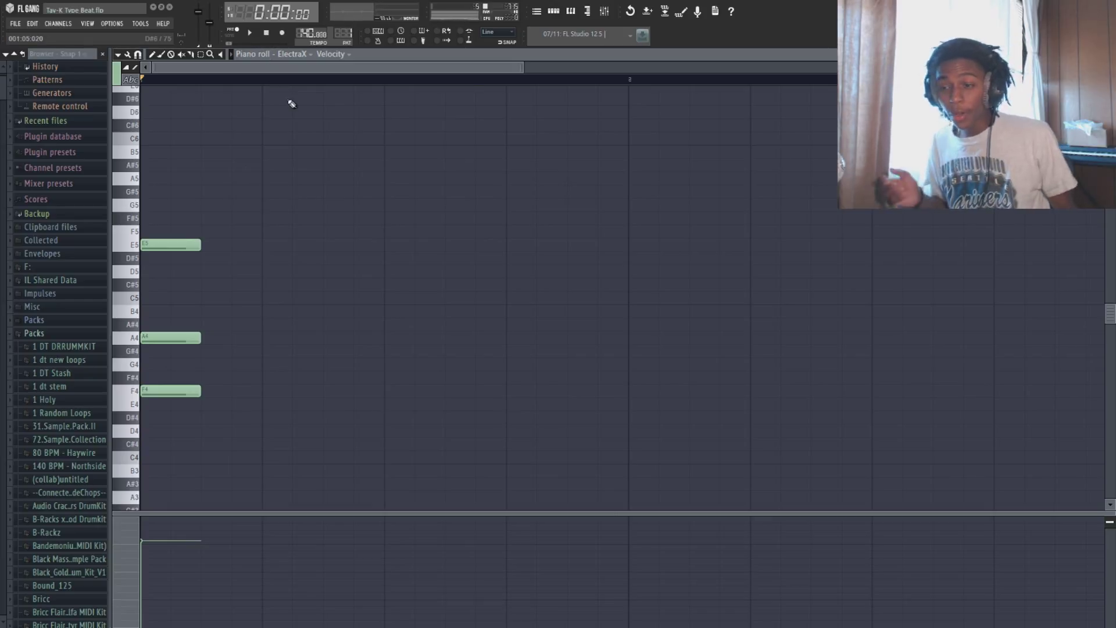
{"action": "key", "text": "F7"}
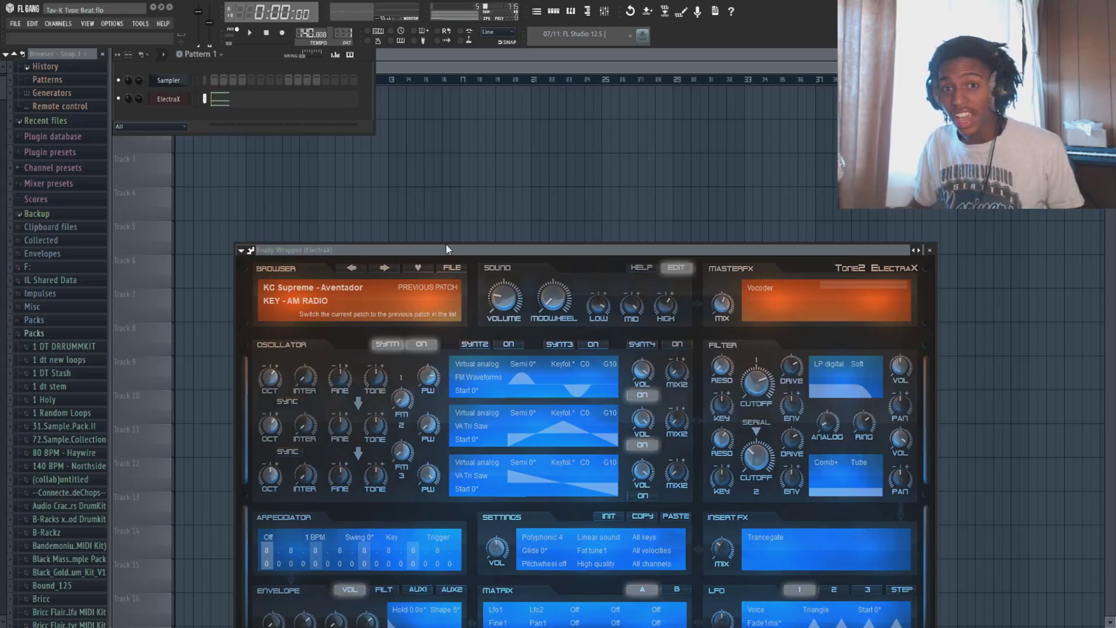
Play the ElectraX pattern and place a second E5, A4 and F4 chord at bar 1, step 13.
{"action": "key", "text": "F7"}
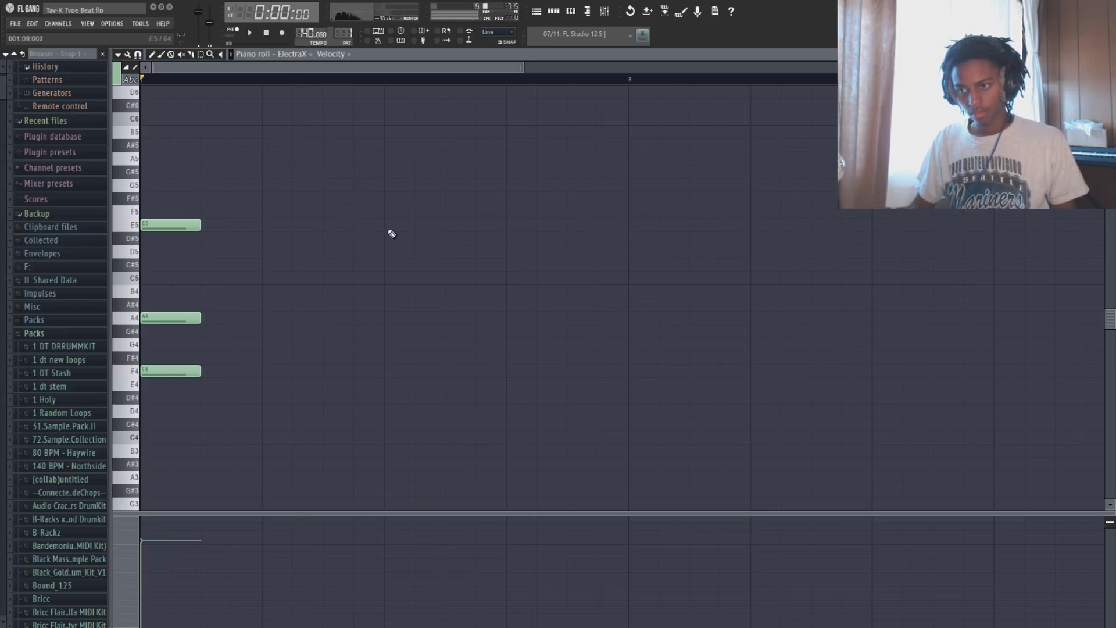
{"action": "key", "text": "space"}
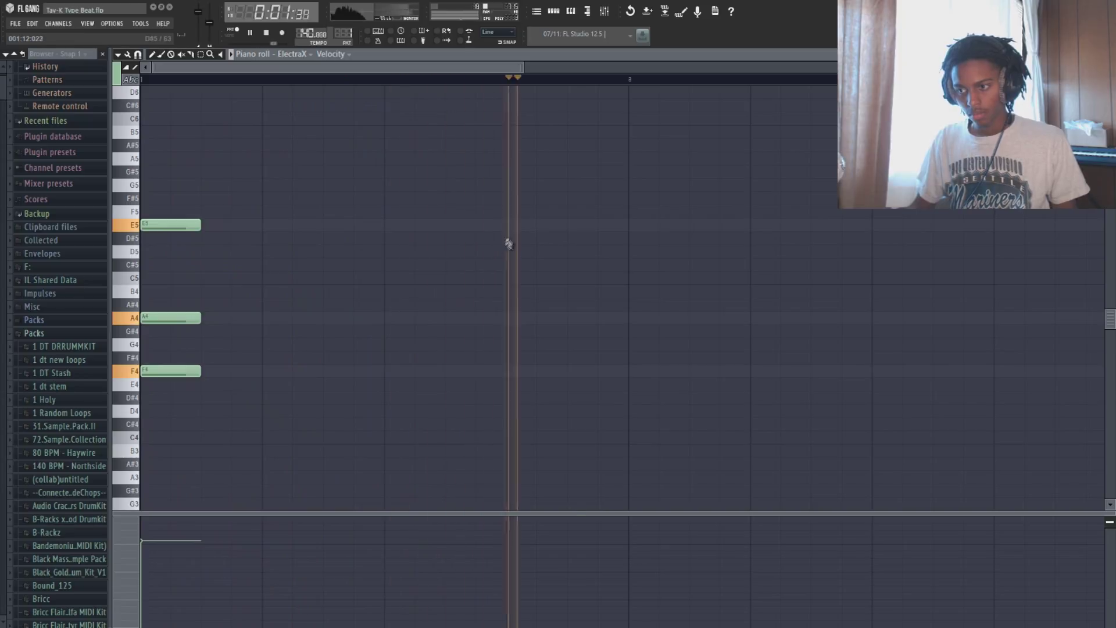
{"action": "left_click", "coordinate": [508, 239]}
{"action": "left_click", "coordinate": [512, 227]}
{"action": "right_click", "coordinate": [517, 237]}
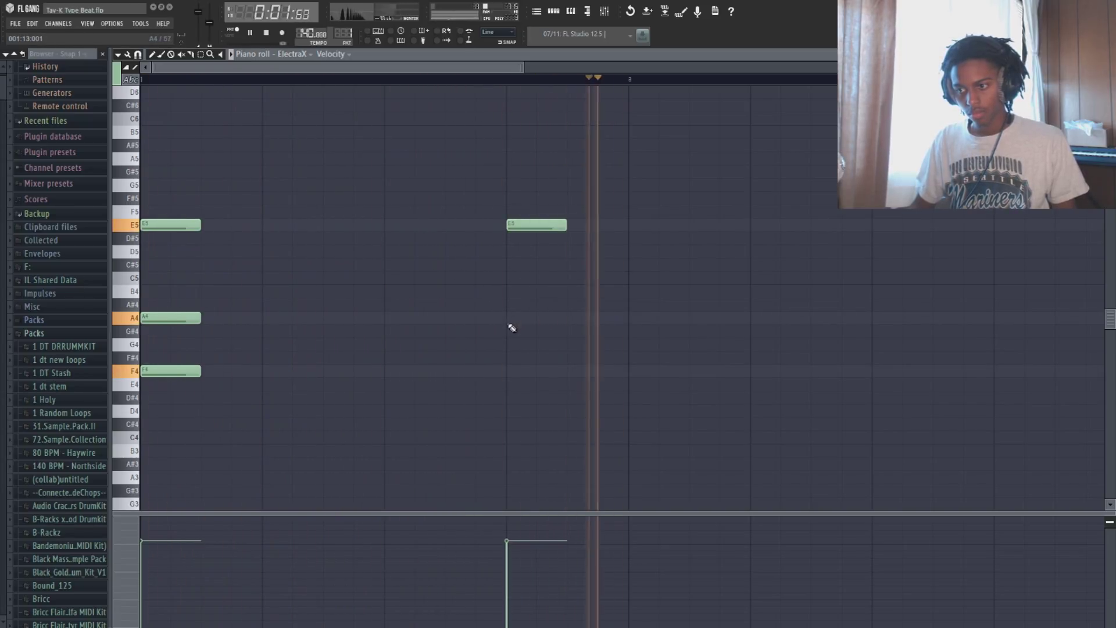
{"action": "left_click", "coordinate": [509, 318]}
{"action": "left_click", "coordinate": [508, 371]}
{"action": "key", "text": "space"}
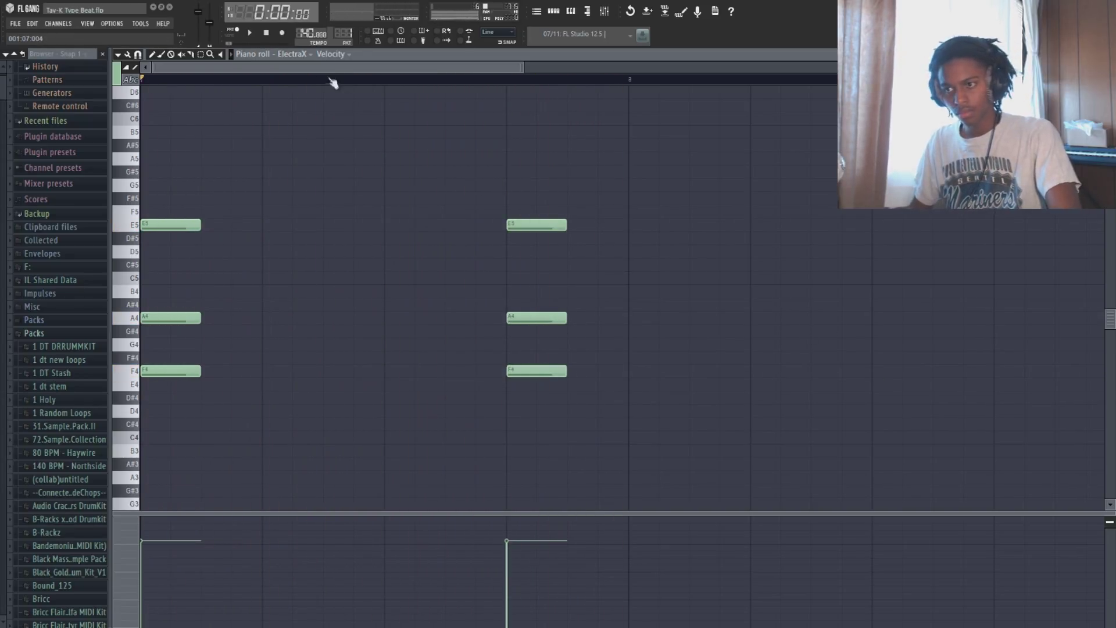
Set the tempo to 157 BPM and copy the E5, A4 and F4 chord to bar 2, step 5.
{"action": "left_click_drag", "start_coordinate": [307, 34], "coordinate": [307, 23]}
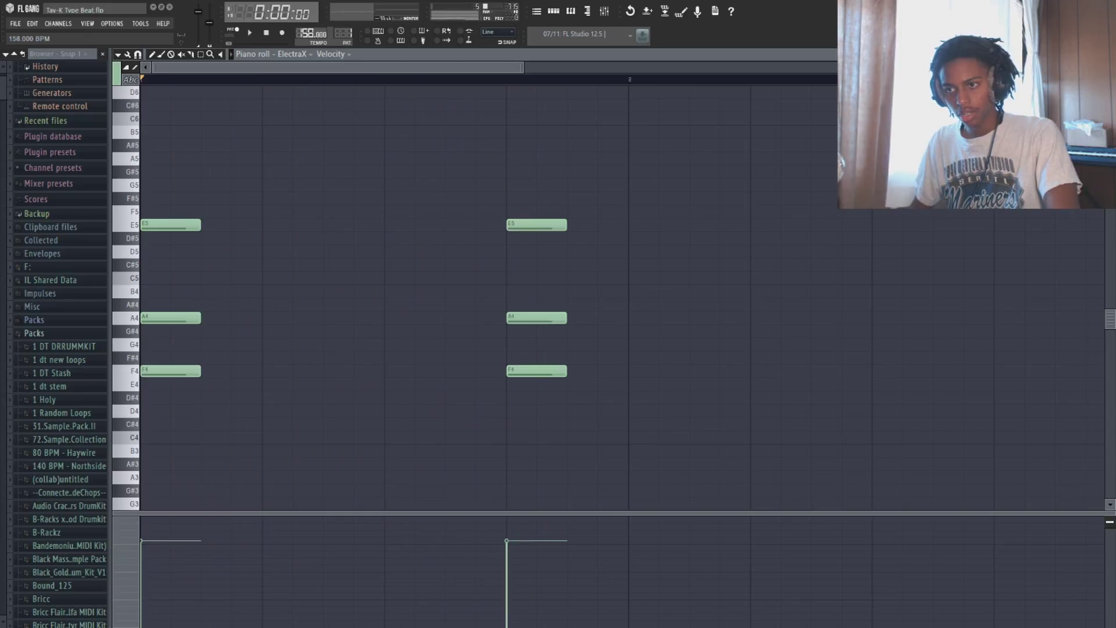
{"action": "key", "text": "space"}
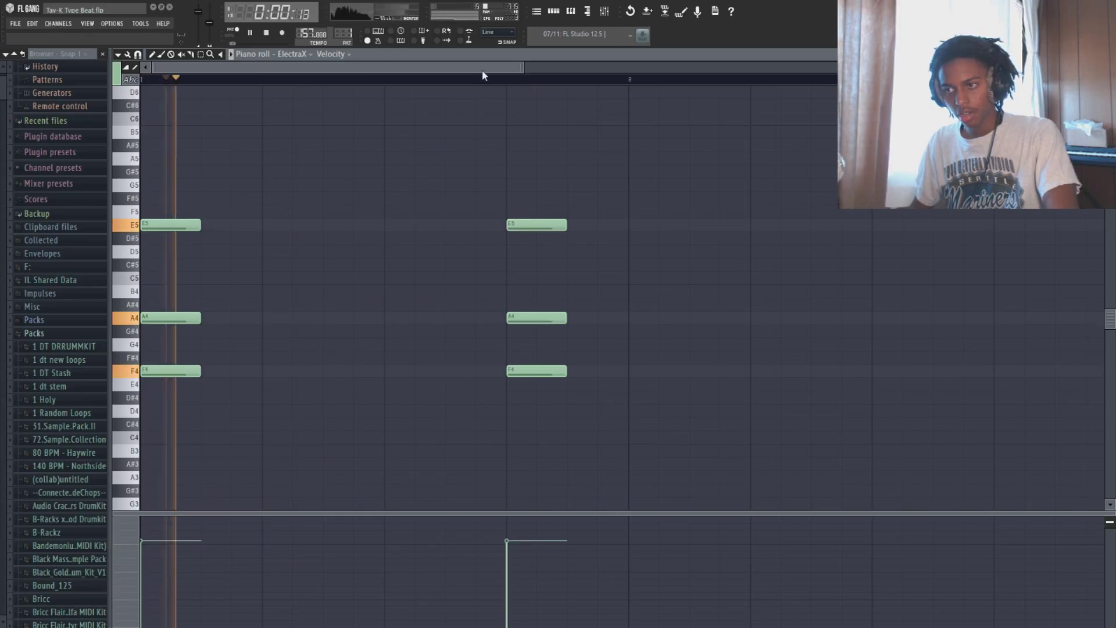
{"action": "left_click_drag", "start_coordinate": [615, 399], "coordinate": [781, 240]}
{"action": "key", "text": "space"}
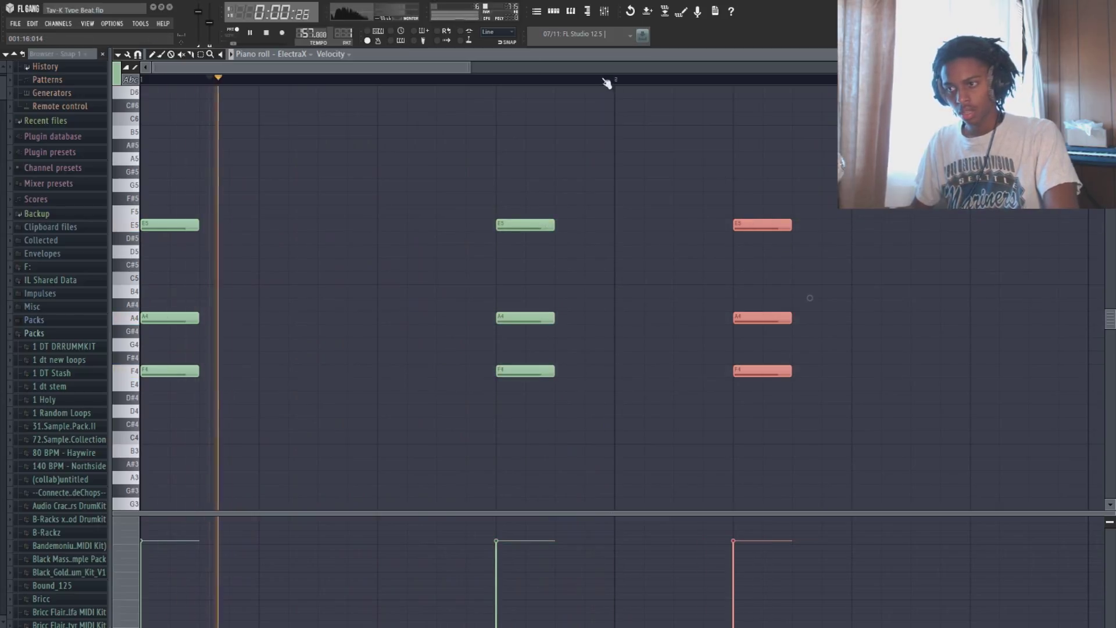
Add a chord of G5, C5 and A4 at the start of bar 3.
{"action": "scroll", "coordinate": [608, 68], "scroll_direction": "down", "scroll_amount": 4}
{"action": "left_click", "coordinate": [614, 239]}
{"action": "right_click", "coordinate": [614, 239]}
{"action": "key", "text": "space"}
{"action": "left_click", "coordinate": [522, 185]}
{"action": "left_click", "coordinate": [521, 278]}
{"action": "left_click", "coordinate": [523, 317]}
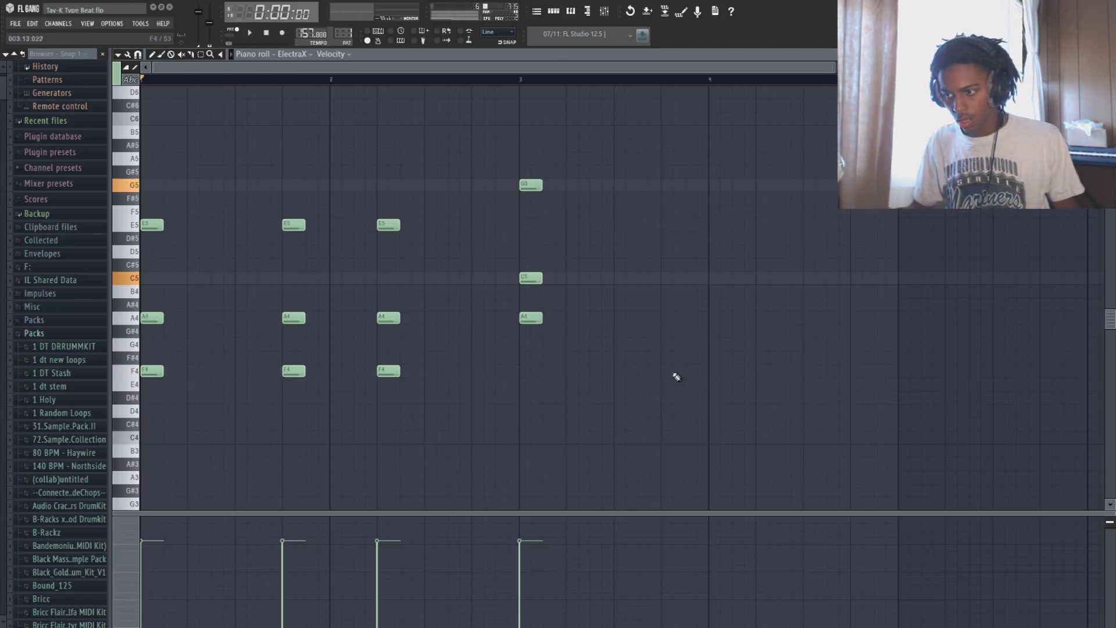
Add a chord of F4, C5 and G5 at bar 3, step 13, and copy it to bar 4, step 5.
{"action": "left_click", "coordinate": [672, 372]}
{"action": "left_click", "coordinate": [672, 279]}
{"action": "left_click", "coordinate": [665, 185]}
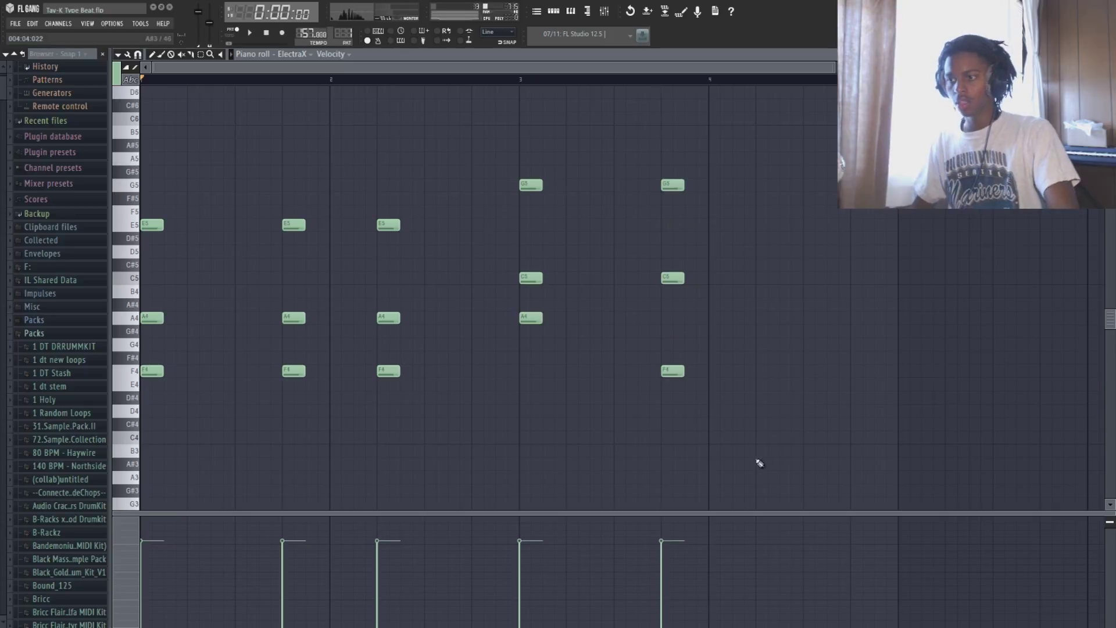
{"action": "left_click_drag", "start_coordinate": [741, 430], "coordinate": [771, 185]}
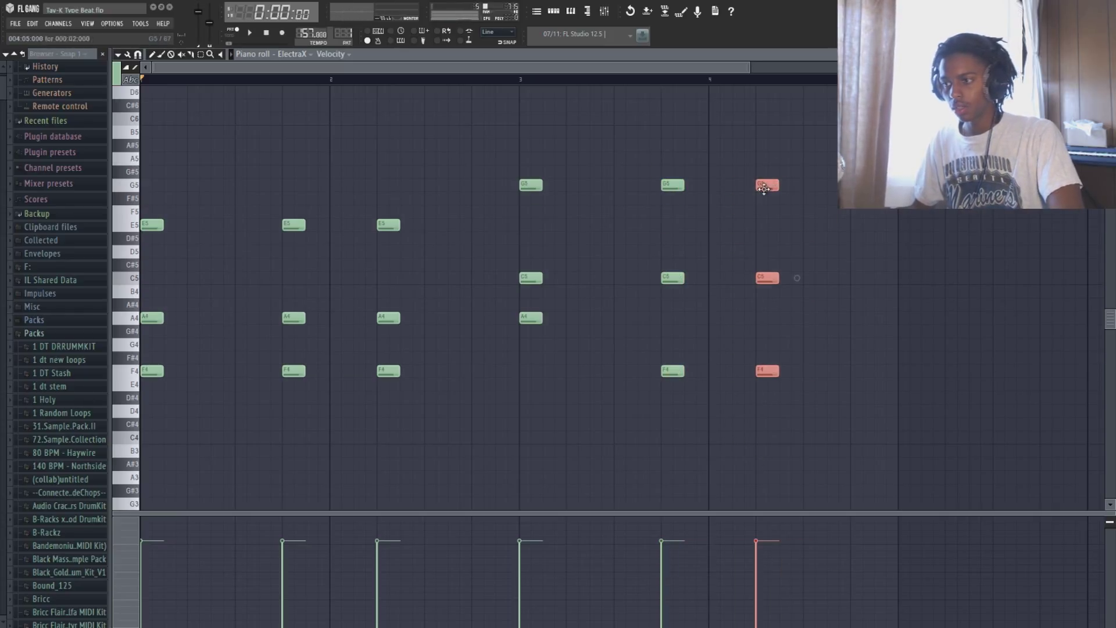
{"action": "key", "text": "space"}
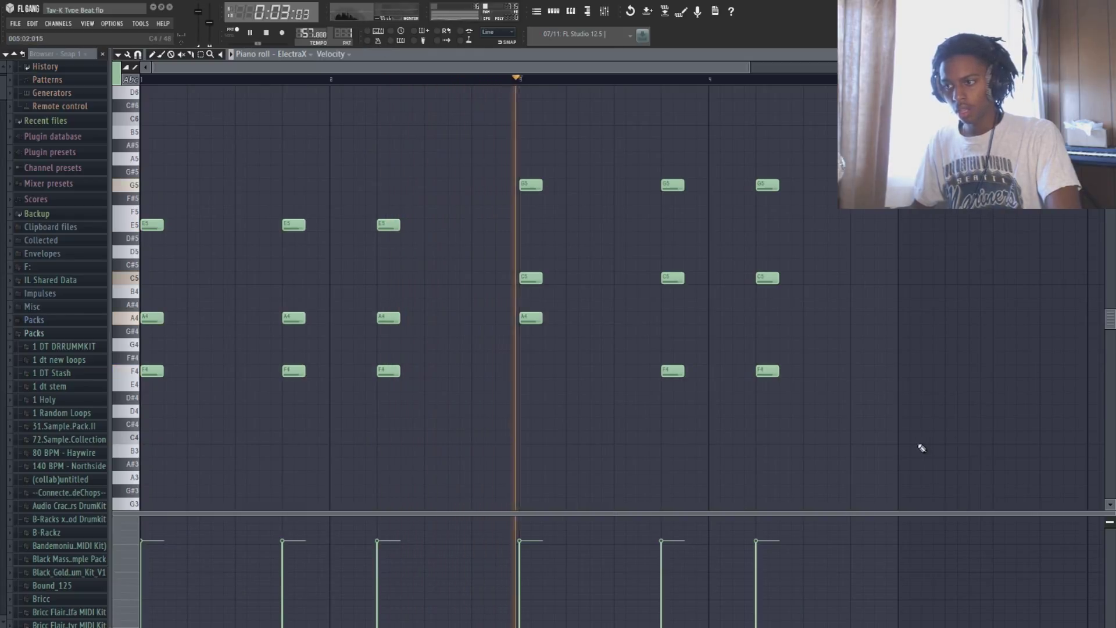
Revoice the last two chords to E4, B4 and G5, and duplicate the whole chord progression after itself.
{"action": "key", "text": "space"}
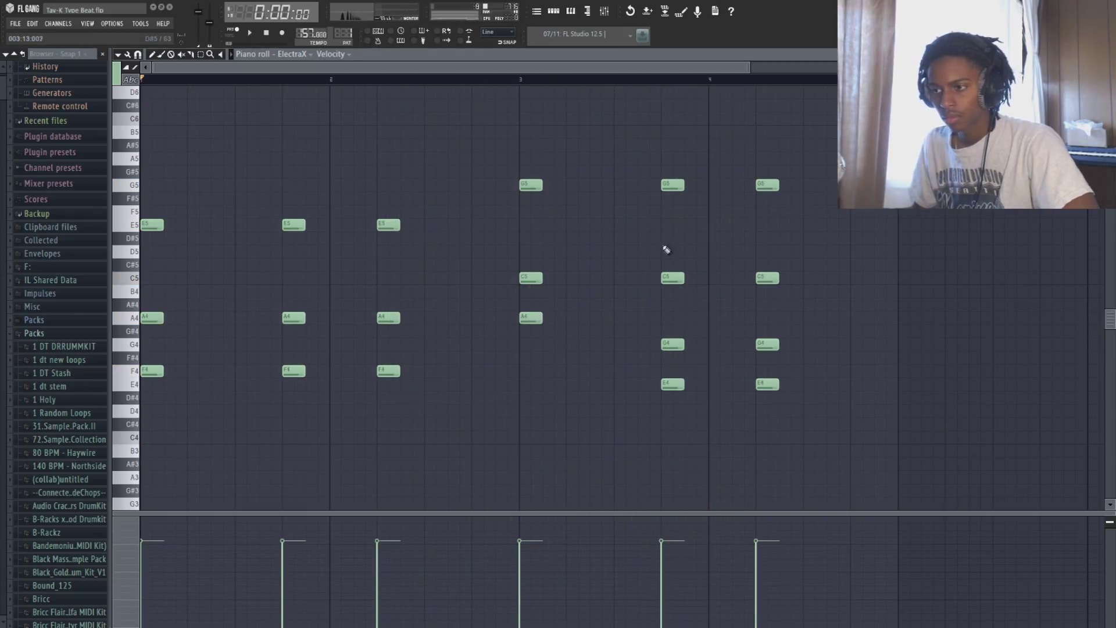
{"action": "key", "text": "space"}
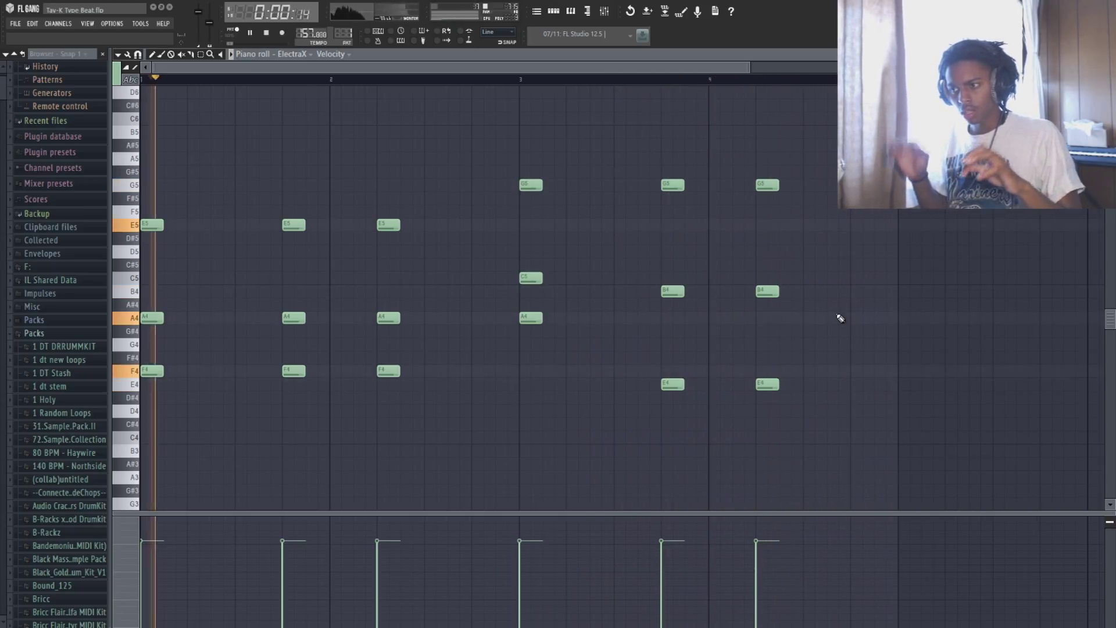
{"action": "key", "text": "space"}
{"action": "key", "text": "ctrl+a"}
{"action": "key", "text": "ctrl+b"}
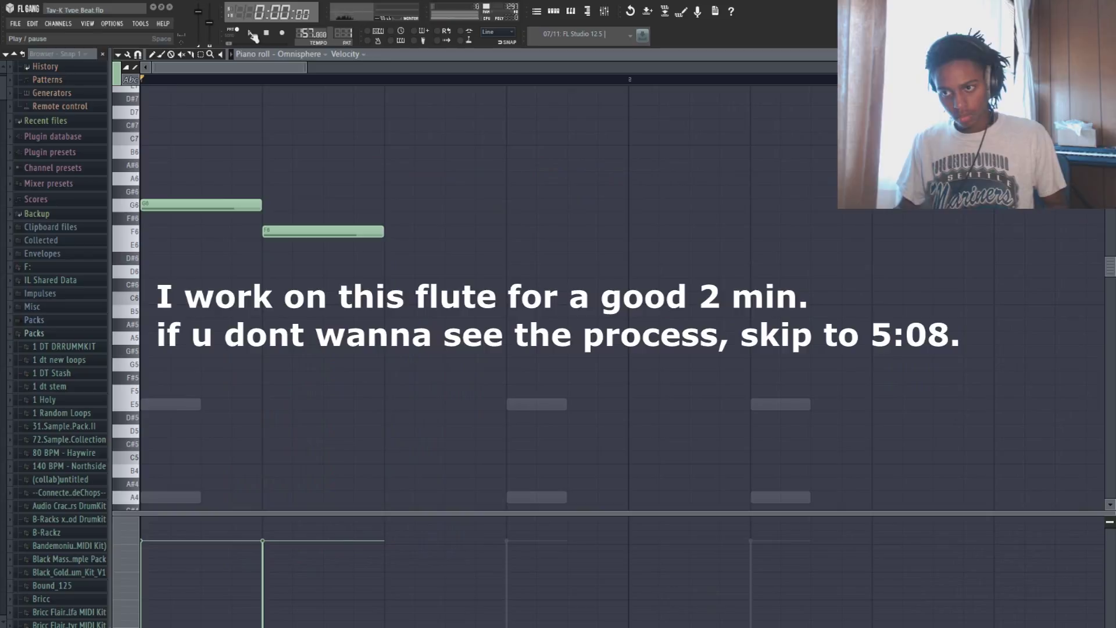
In the Omnisphere flute melody, add an E6 from bar 1, step 9 to bar 2, step 5, followed by a B5.
{"action": "left_click", "coordinate": [390, 245]}
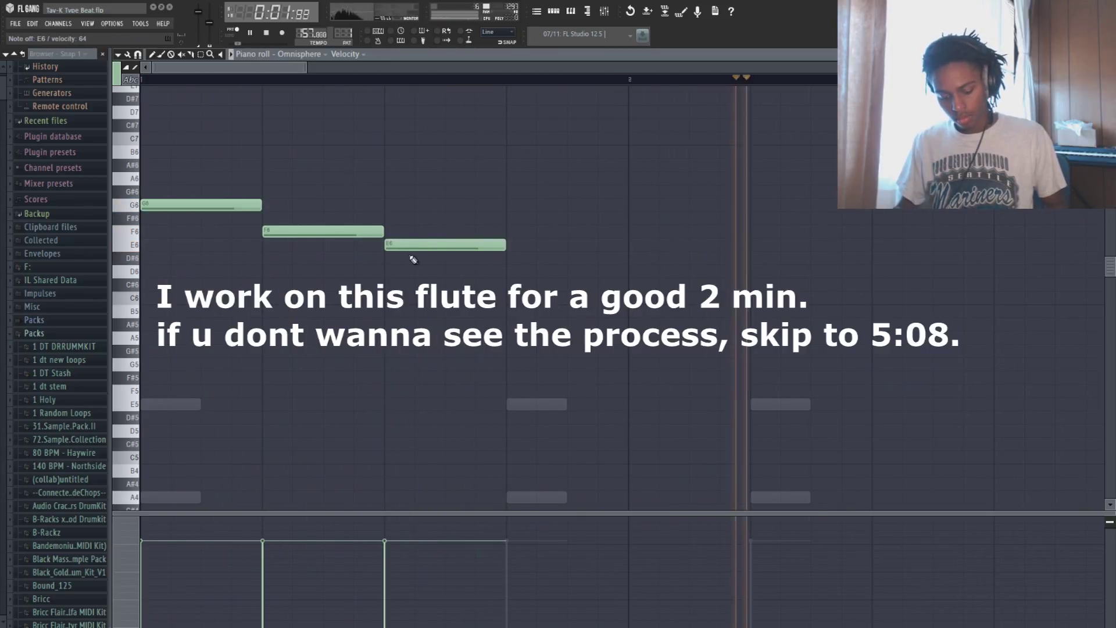
{"action": "left_click", "coordinate": [266, 33]}
{"action": "key", "text": "space"}
{"action": "left_click_drag", "start_coordinate": [502, 246], "coordinate": [750, 269]}
{"action": "left_click", "coordinate": [785, 311]}
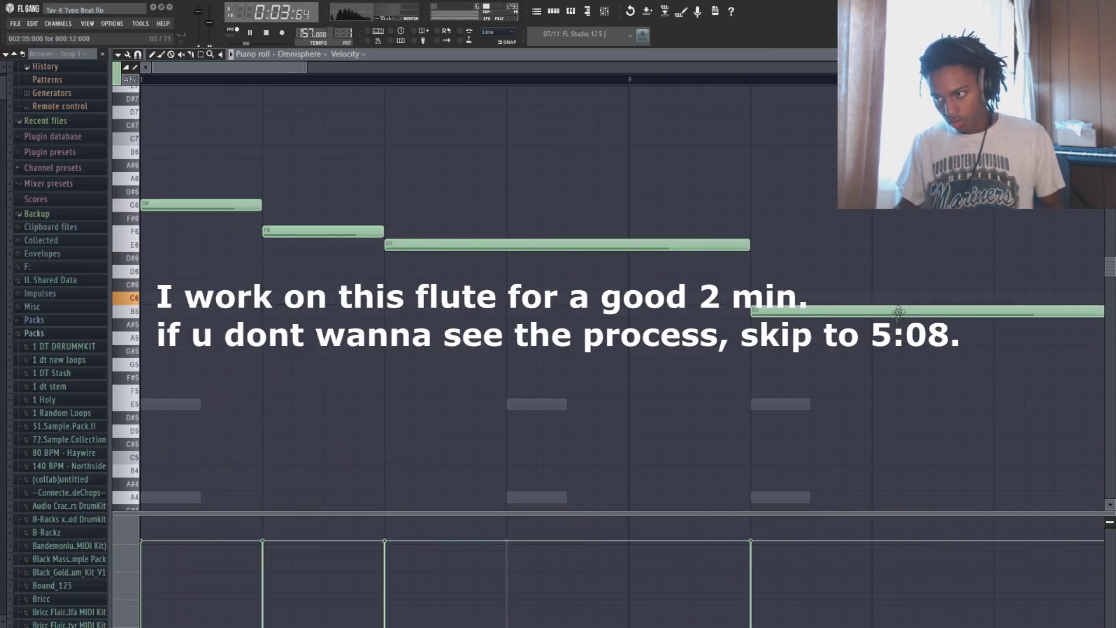
Add a C6 at bar 2, step 13 of the flute melody and trim the B5 to end where it starts.
{"action": "key", "text": "space"}
{"action": "left_click", "coordinate": [997, 297]}
{"action": "key", "text": "space"}
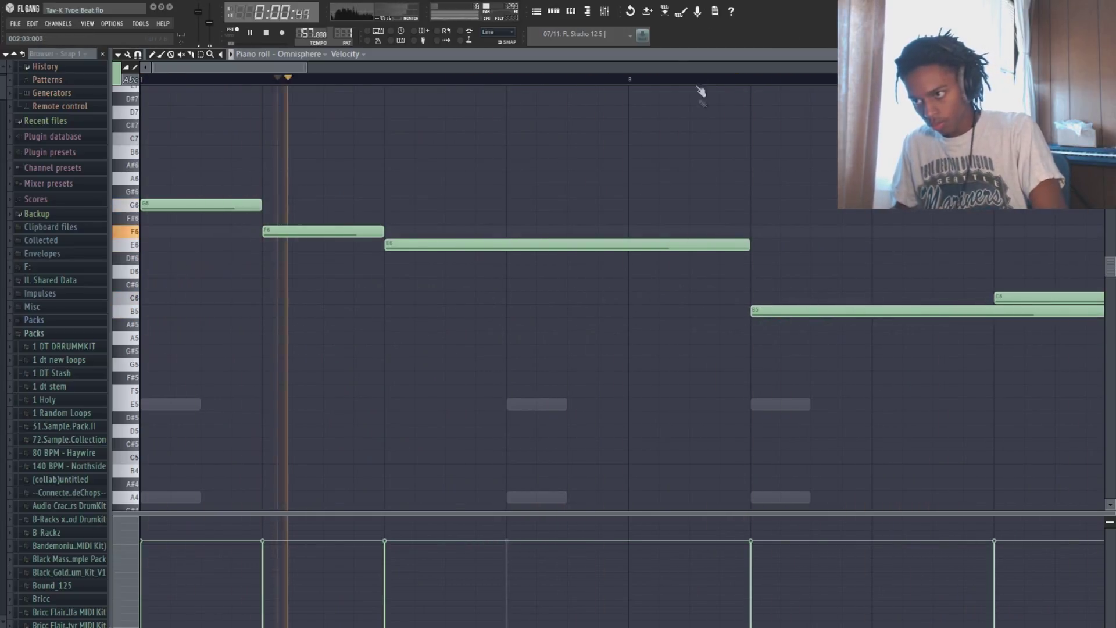
{"action": "scroll", "coordinate": [773, 249], "scroll_direction": "down", "scroll_amount": 1}
{"action": "key", "text": "space"}
{"action": "left_click_drag", "start_coordinate": [902, 311], "coordinate": [656, 291]}
Place a two-beat G6 at the start of bar 3, followed by a two-beat F6 at step 9.
{"action": "scroll", "coordinate": [868, 274], "scroll_direction": "down", "scroll_amount": 1}
{"action": "mouse_move", "coordinate": [677, 218]}
{"action": "left_mouse_down"}
{"action": "mouse_move", "coordinate": [669, 177]}
{"action": "mouse_move", "coordinate": [665, 204]}
{"action": "left_mouse_up"}
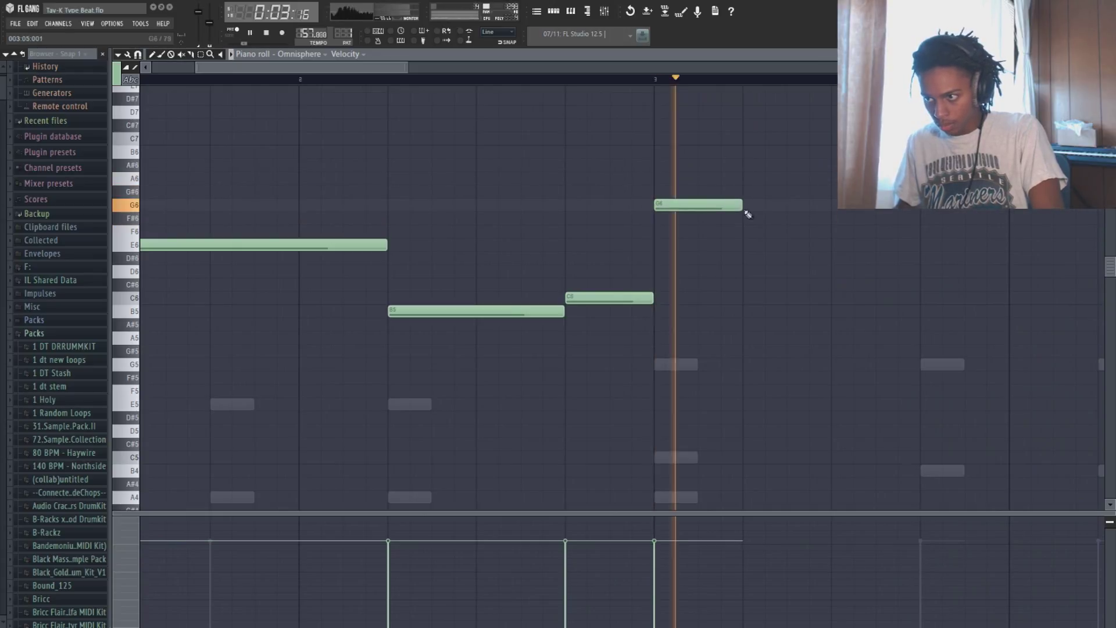
{"action": "left_click_drag", "start_coordinate": [741, 208], "coordinate": [820, 224]}
{"action": "left_click", "coordinate": [838, 234]}
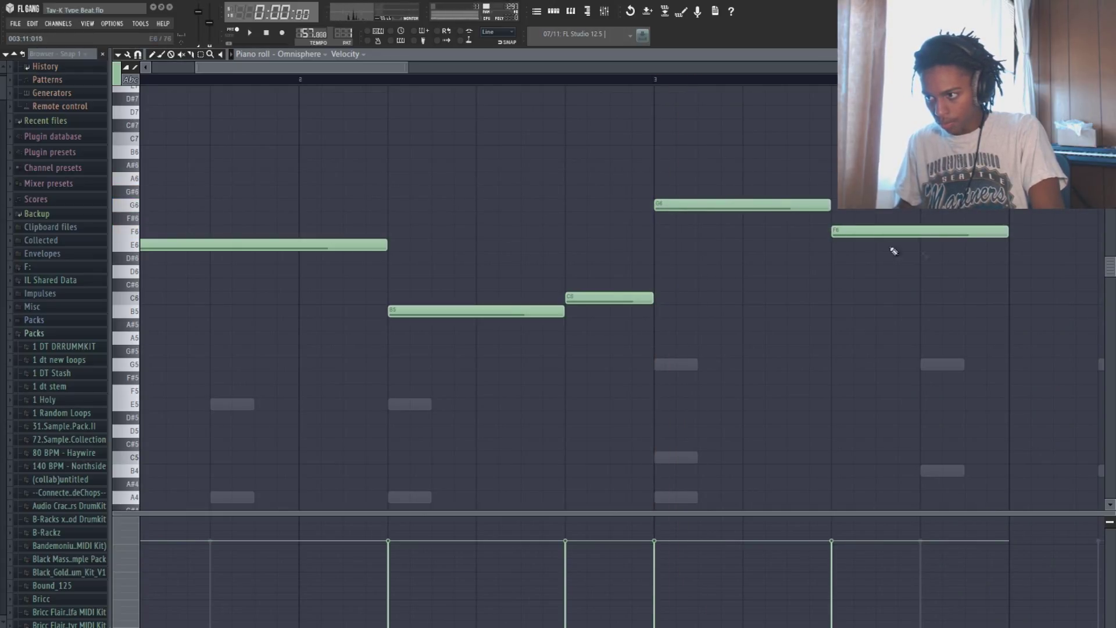
Add a three-beat A5 at the start of bar 4 and a one-beat B5 after it.
{"action": "left_click", "coordinate": [1010, 336]}
{"action": "left_click", "coordinate": [1010, 311]}
{"action": "key", "text": "space"}
{"action": "scroll", "coordinate": [794, 336], "scroll_direction": "down", "scroll_amount": 3}
{"action": "left_click_drag", "start_coordinate": [797, 311], "coordinate": [953, 312]}
{"action": "left_click_drag", "start_coordinate": [828, 336], "coordinate": [885, 336]}
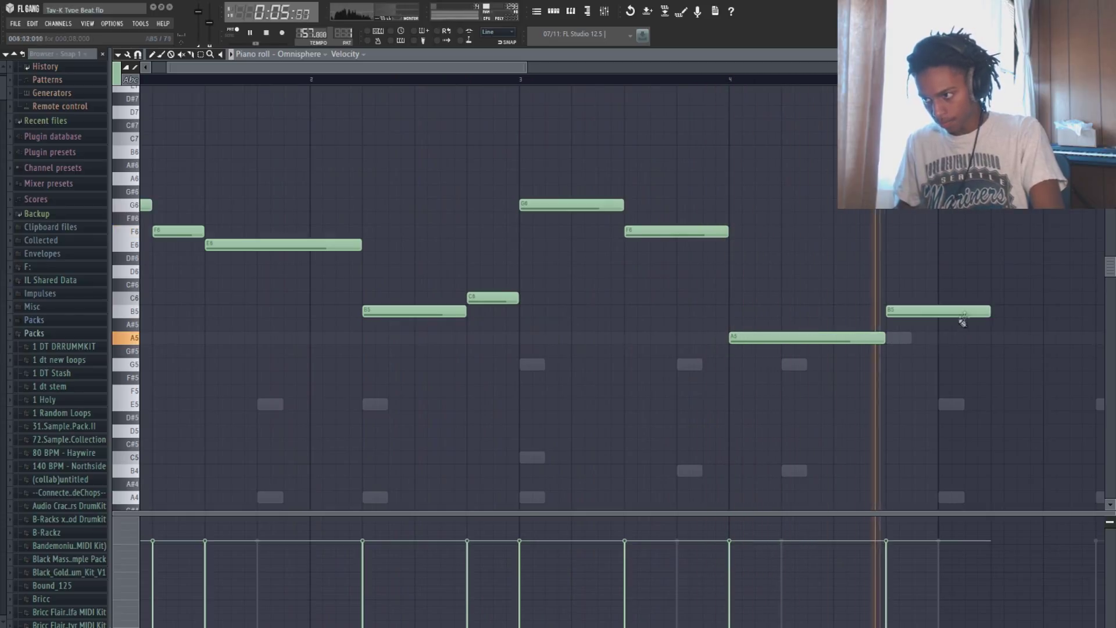
{"action": "left_click_drag", "start_coordinate": [989, 313], "coordinate": [935, 314]}
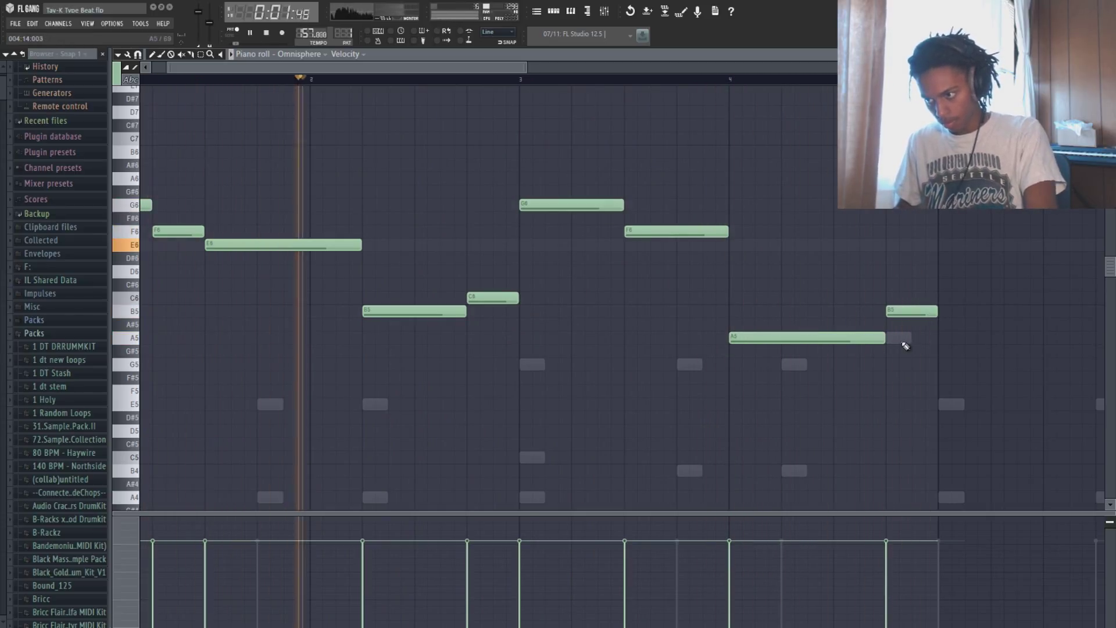
Delete the B5 at the end of bar 4 and play the flute melody back.
{"action": "key", "text": "space"}
{"action": "right_click", "coordinate": [907, 312]}
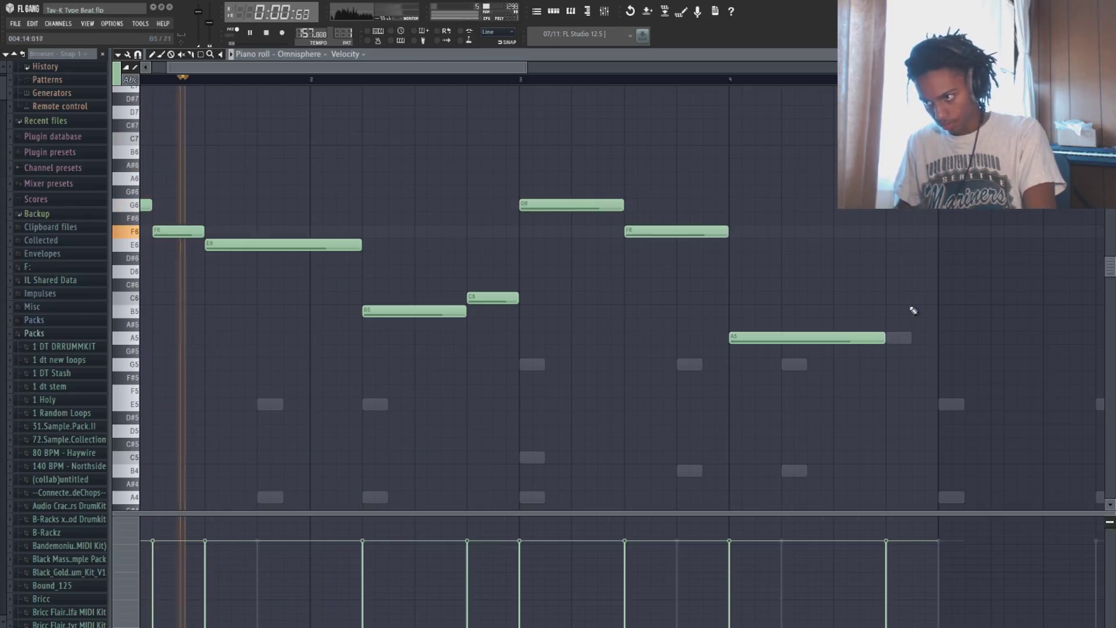
{"action": "left_click_drag", "start_coordinate": [523, 67], "coordinate": [547, 68]}
{"action": "key", "text": "space"}
Add a B6 at bar 3, step 13, and shorten both the preceding F6 and the B6 to one beat each.
{"action": "left_click_drag", "start_coordinate": [658, 236], "coordinate": [642, 236]}
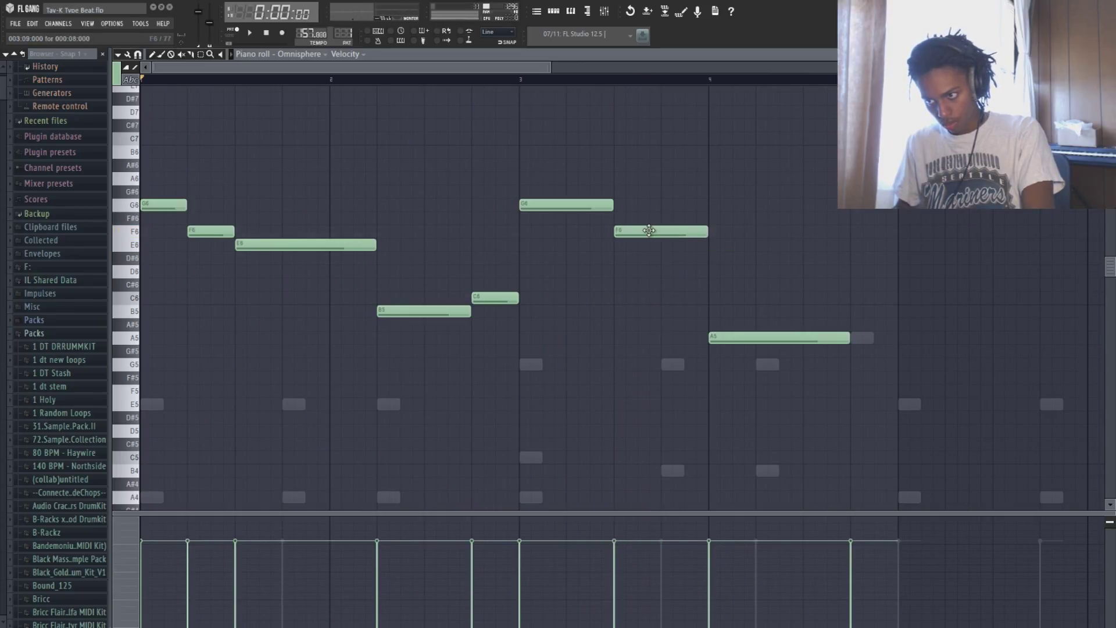
{"action": "left_click_drag", "start_coordinate": [663, 157], "coordinate": [665, 144]}
{"action": "key", "text": "space"}
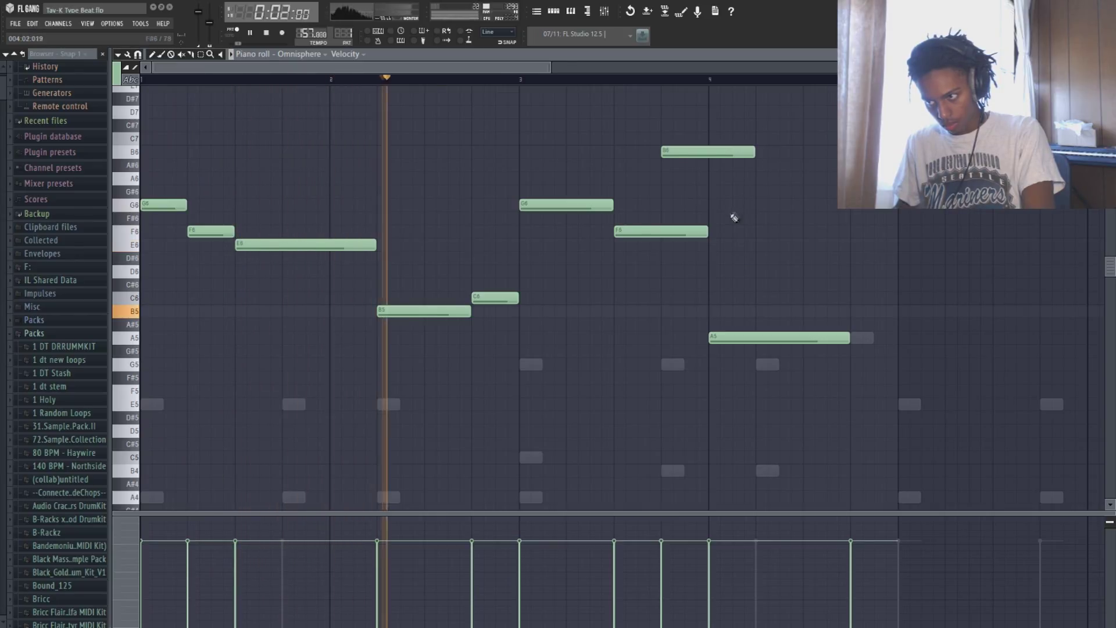
{"action": "left_click_drag", "start_coordinate": [707, 232], "coordinate": [660, 232]}
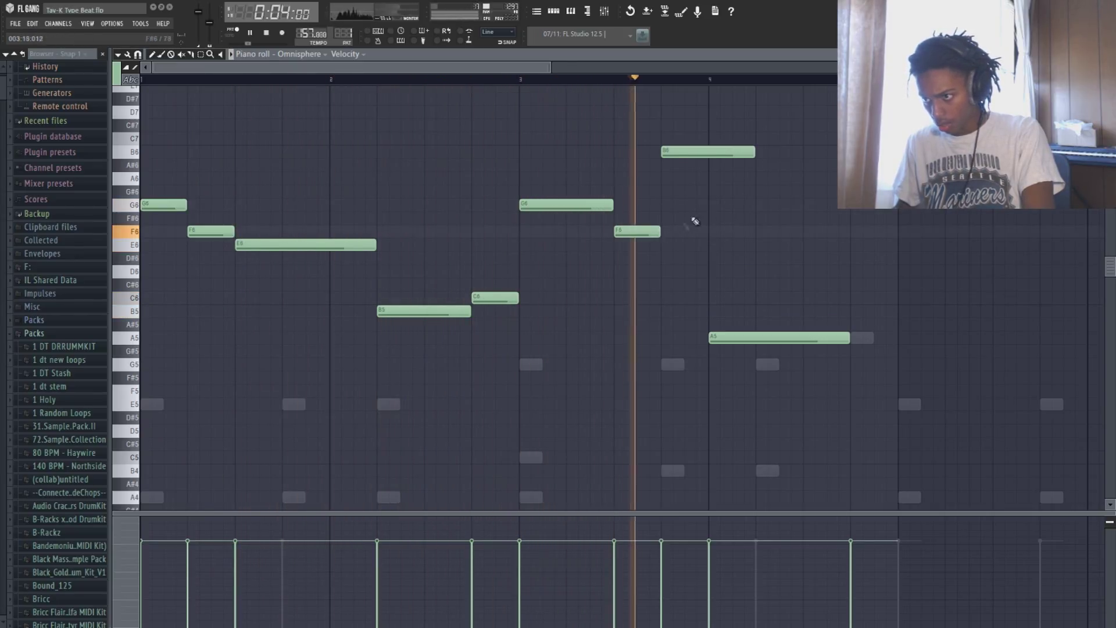
{"action": "key", "text": "space"}
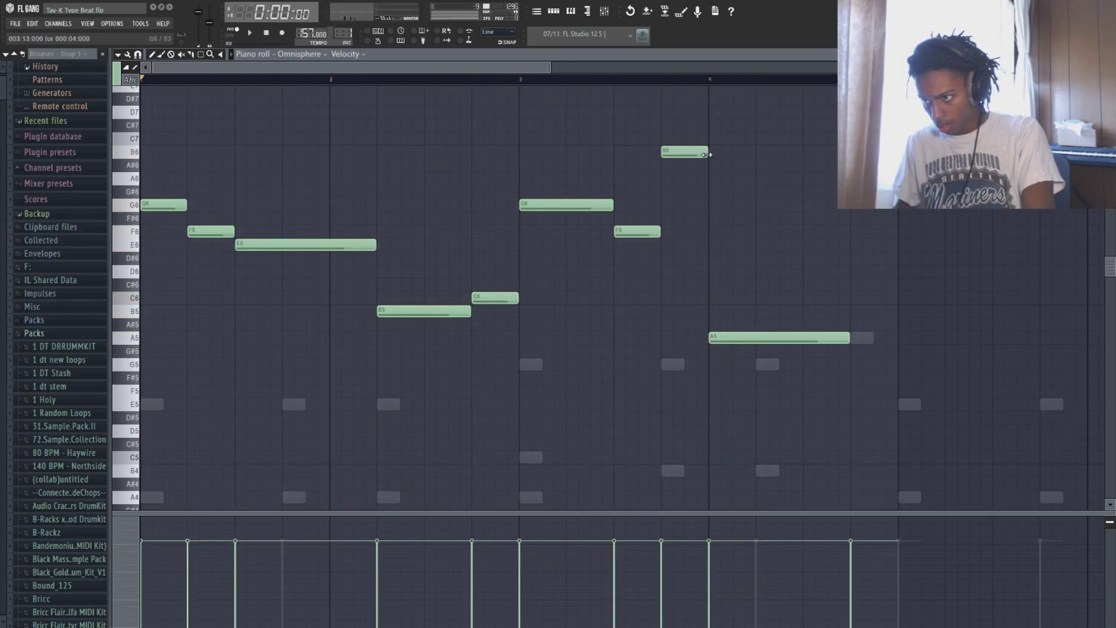
{"action": "key", "text": "space"}
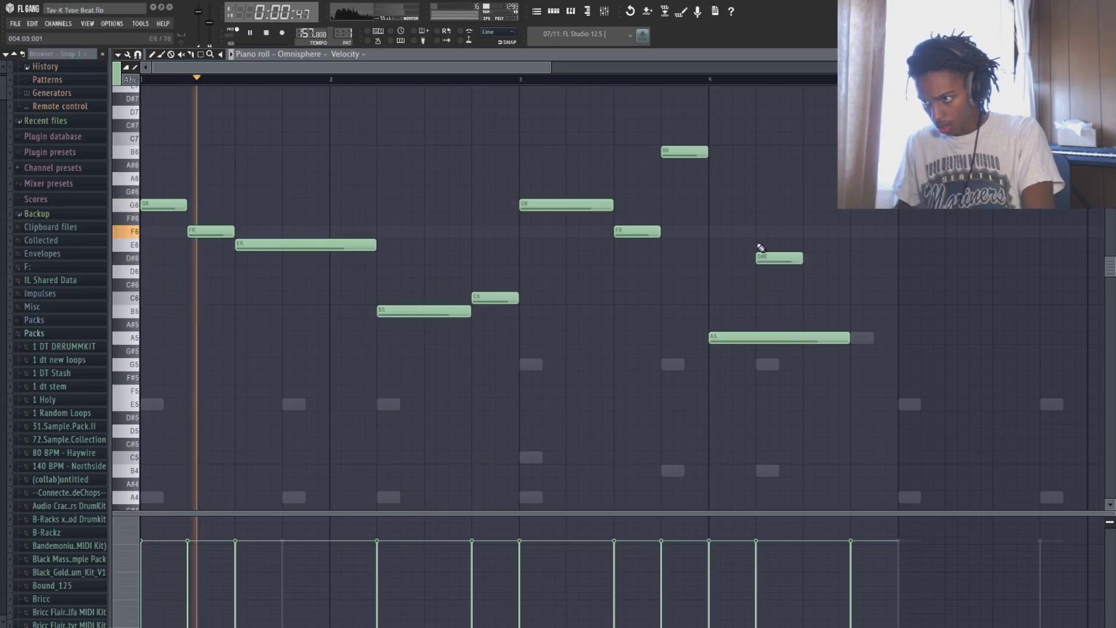
Reshape bar 3 into a three-beat G6 followed by a one-beat F6, deleting its B6 and the D#6 in bar 4.
{"action": "right_click", "coordinate": [763, 258]}
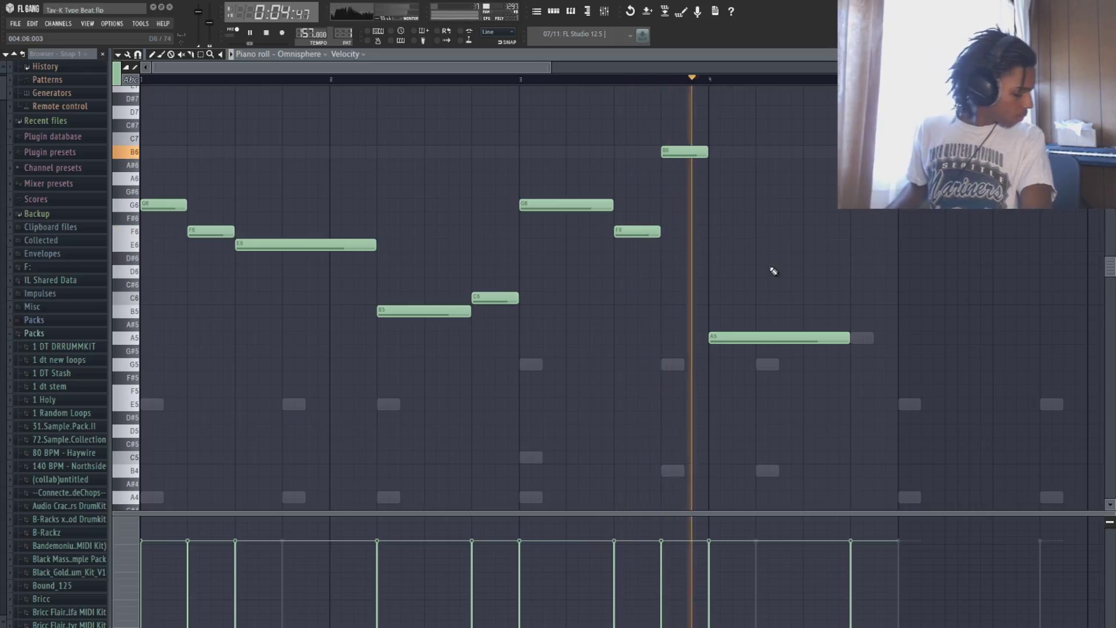
{"action": "right_click", "coordinate": [687, 151]}
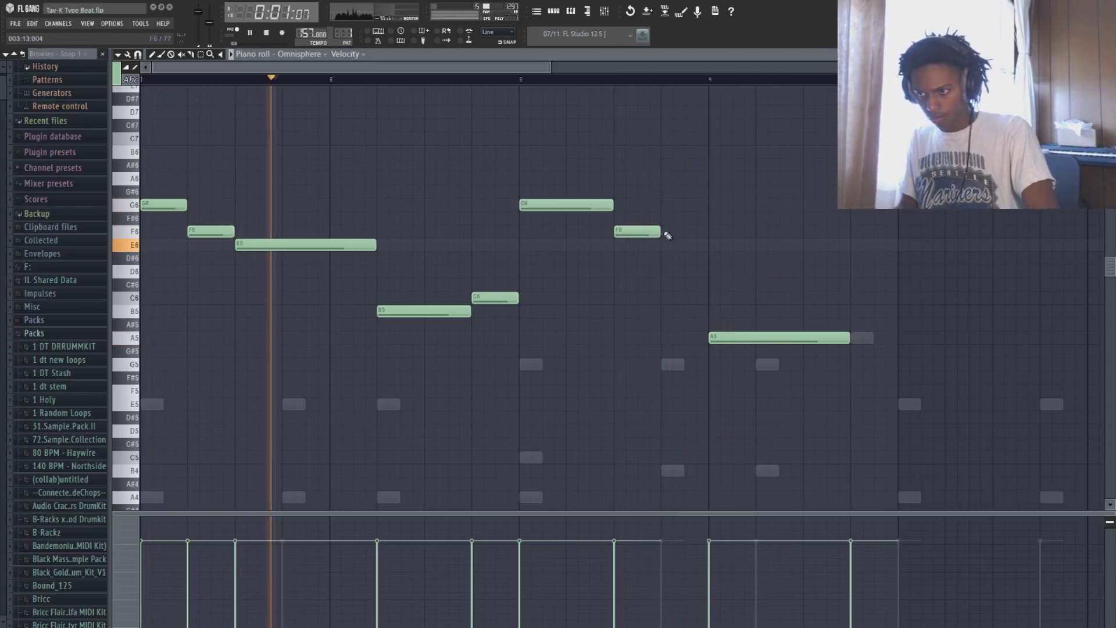
{"action": "left_click_drag", "start_coordinate": [645, 231], "coordinate": [663, 211]}
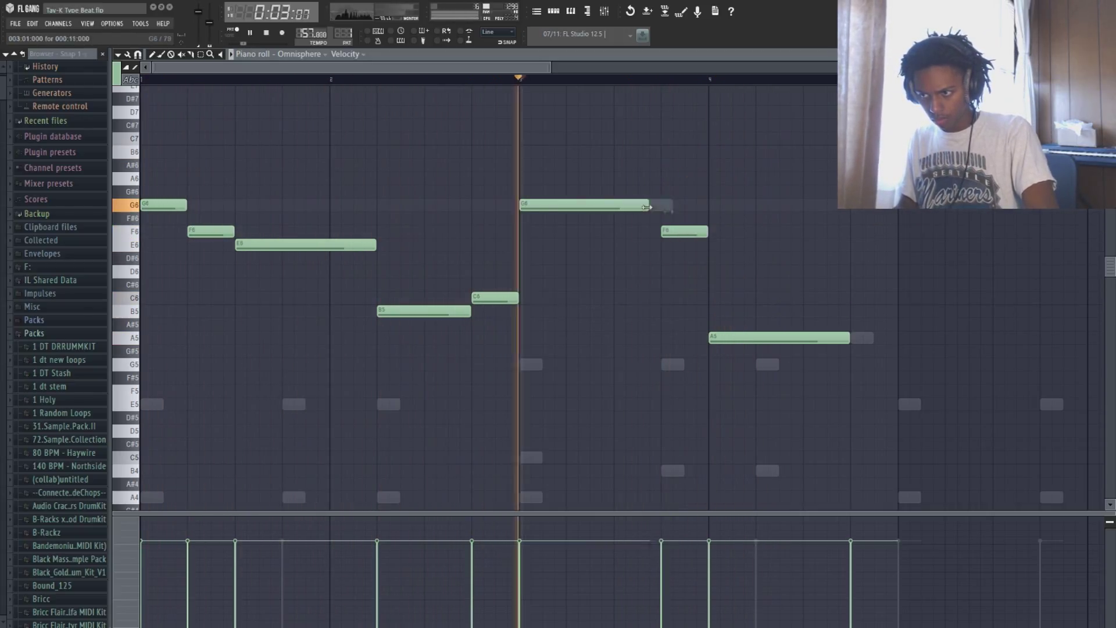
{"action": "key", "text": "space"}
Shorten bar 4's A5 to two beats and add a one-beat B5 right after it.
{"action": "left_click", "coordinate": [814, 310]}
{"action": "key", "text": "space"}
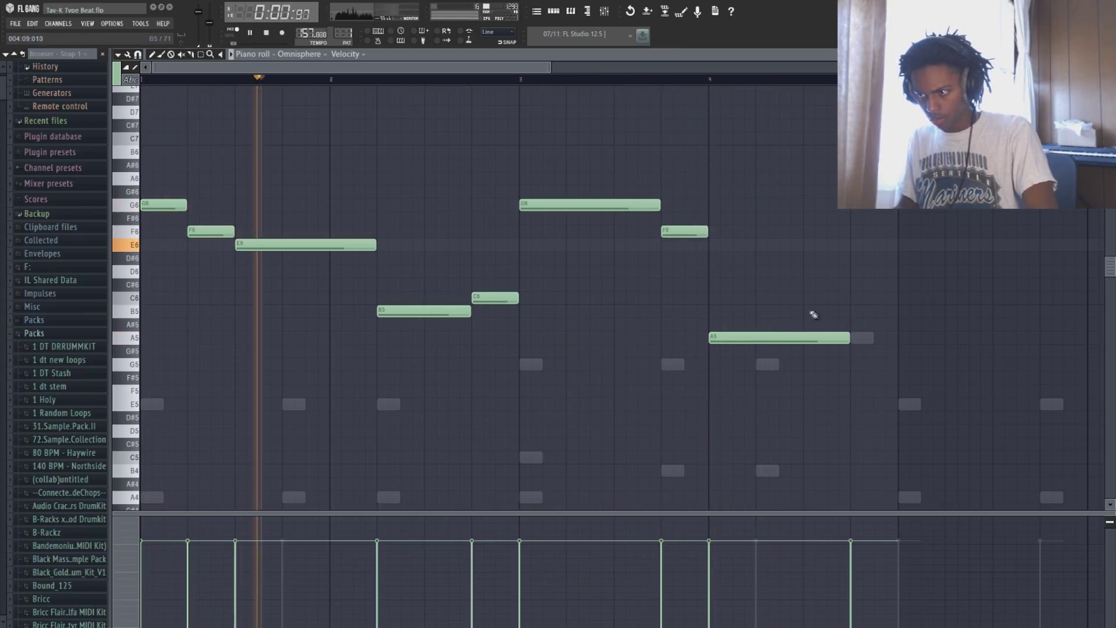
{"action": "left_click", "coordinate": [814, 311]}
{"action": "left_click_drag", "start_coordinate": [943, 310], "coordinate": [803, 338]}
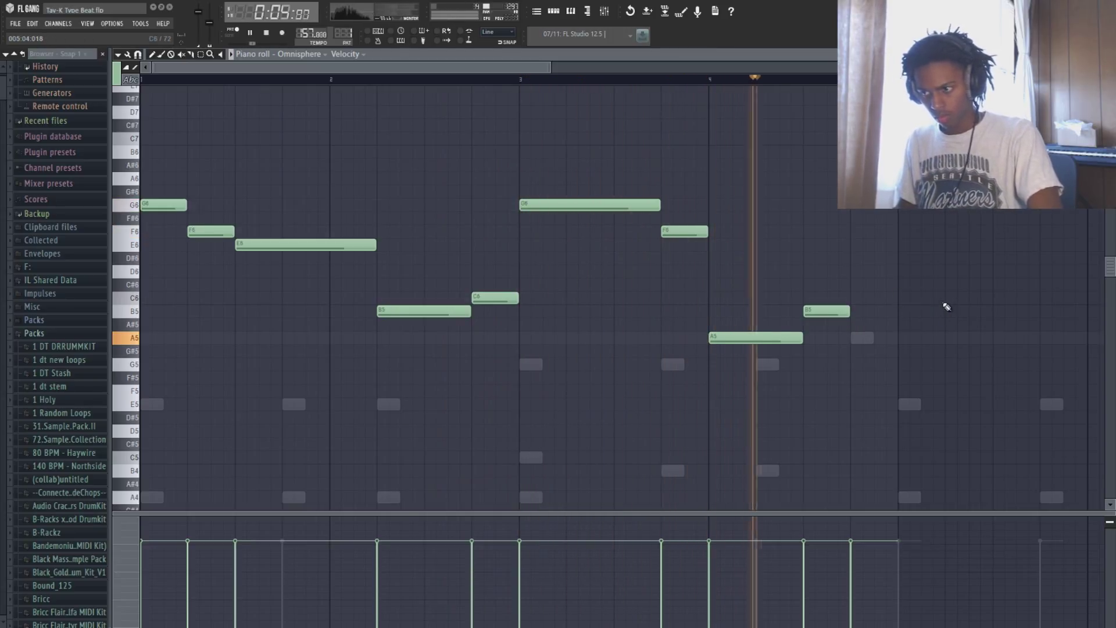
Duplicate the four-bar flute melody into bars 5–8, ending bar 4 with a one-beat D6 and bar 8 with a C7.
{"action": "key", "text": "ctrl+b"}
{"action": "left_click", "coordinate": [747, 163]}
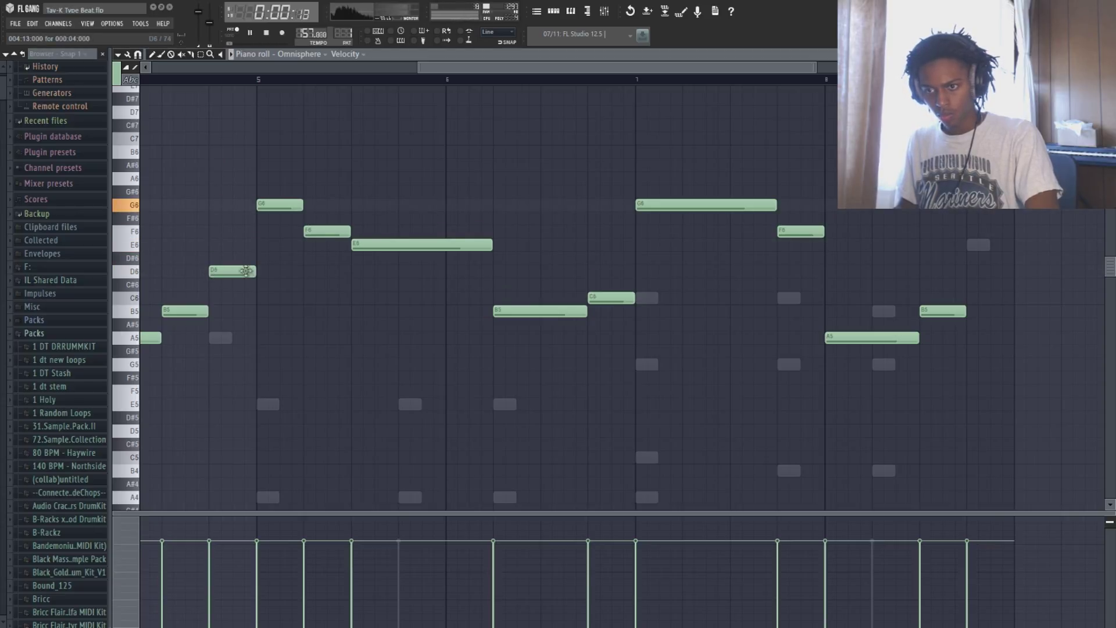
{"action": "scroll", "coordinate": [502, 72], "scroll_direction": "down", "scroll_amount": 3}
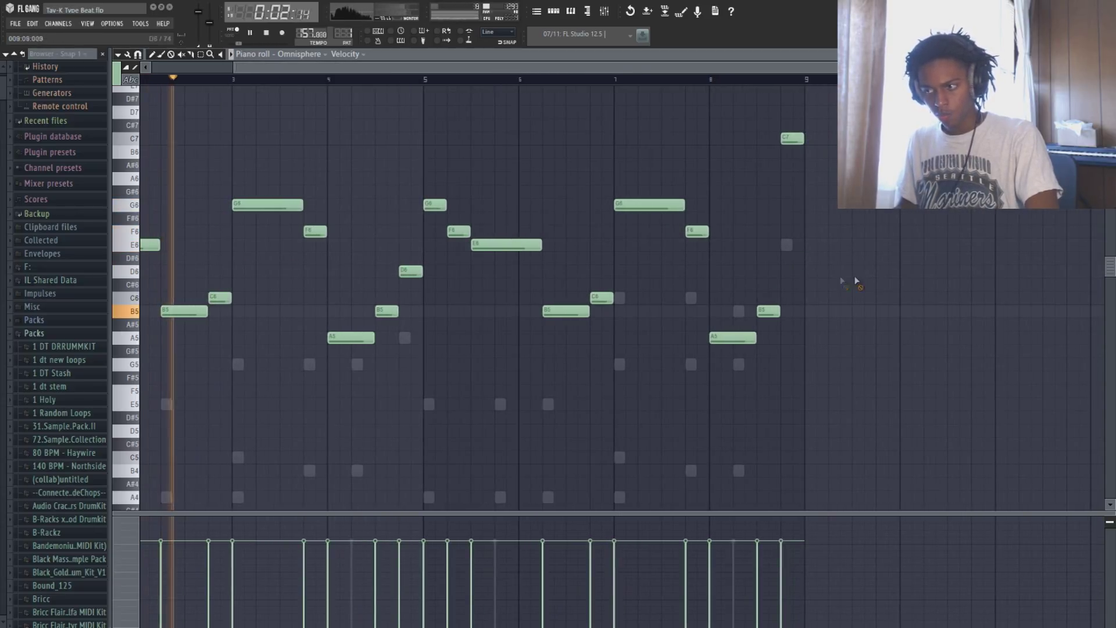
{"action": "scroll", "coordinate": [340, 81], "scroll_direction": "up", "scroll_amount": 3}
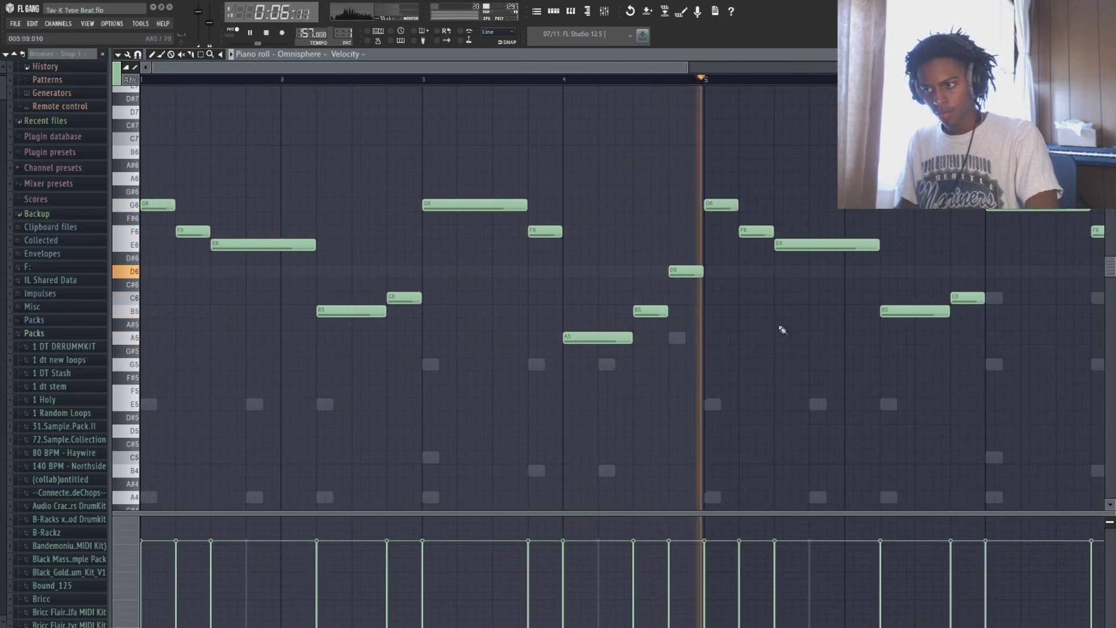
Change bar 5's three notes to E6, C6 and B5, and raise the two-beat B5 in bar 6 to F6.
{"action": "key", "text": "space"}
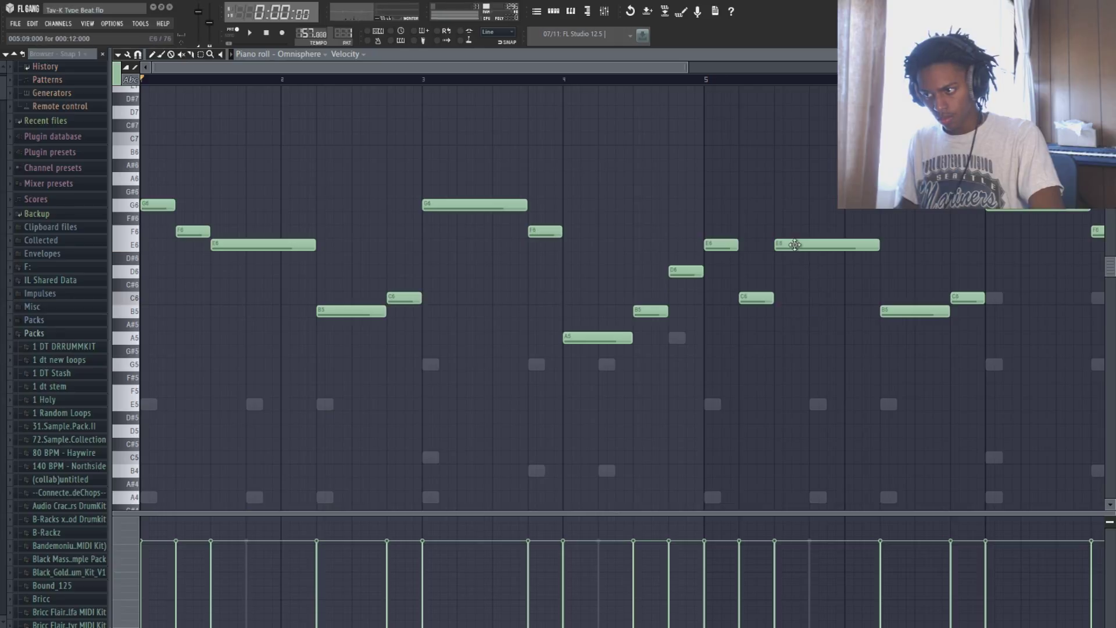
{"action": "left_click_drag", "start_coordinate": [794, 245], "coordinate": [798, 307]}
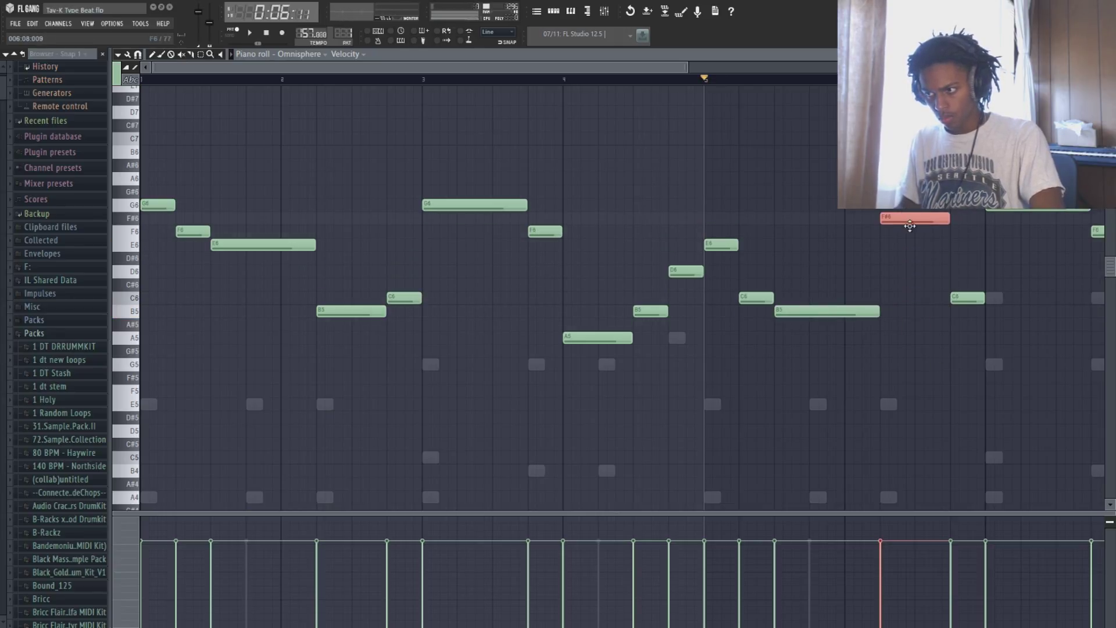
{"action": "key", "text": "space"}
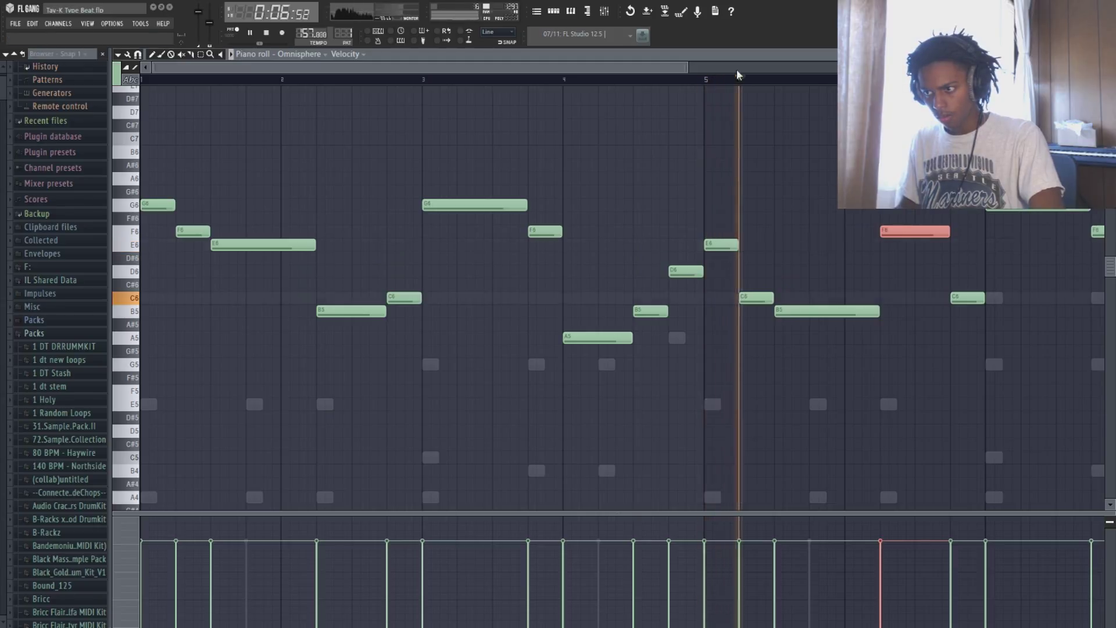
Replace the C7 at the end of bar 8 with a C6 and play the flute melody through.
{"action": "scroll", "coordinate": [737, 69], "scroll_direction": "down", "scroll_amount": 1}
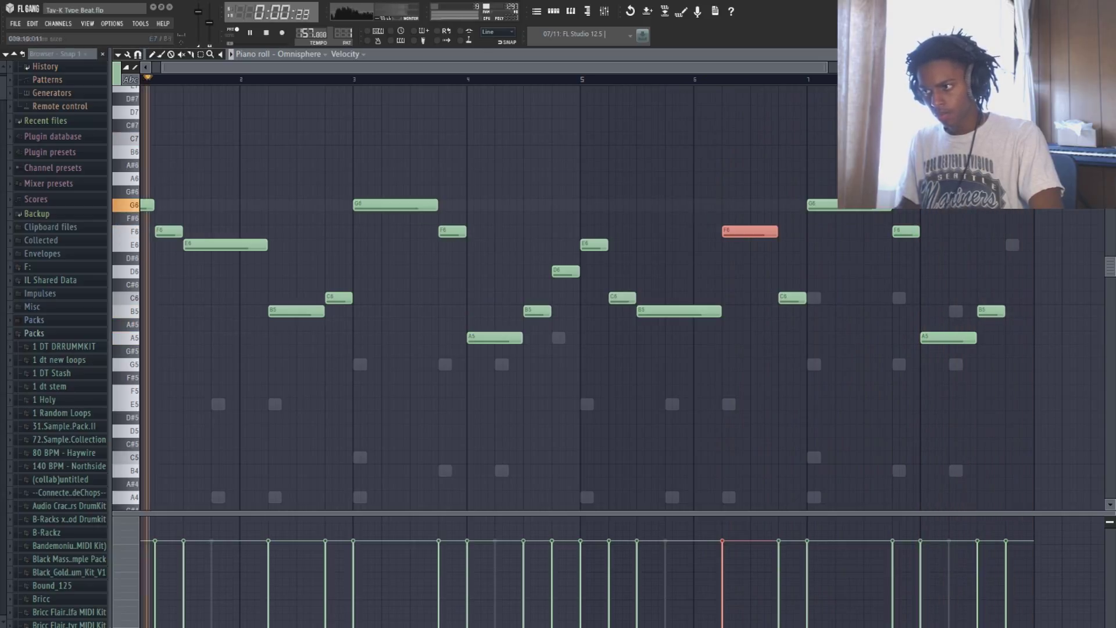
{"action": "right_click", "coordinate": [1042, 250]}
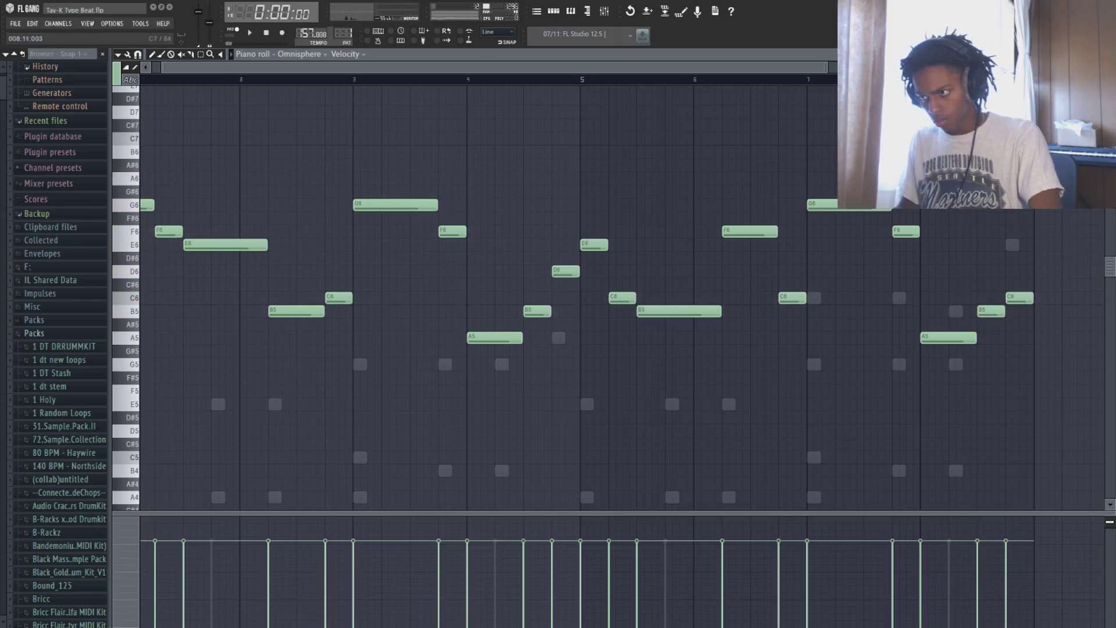
{"action": "key", "text": "space"}
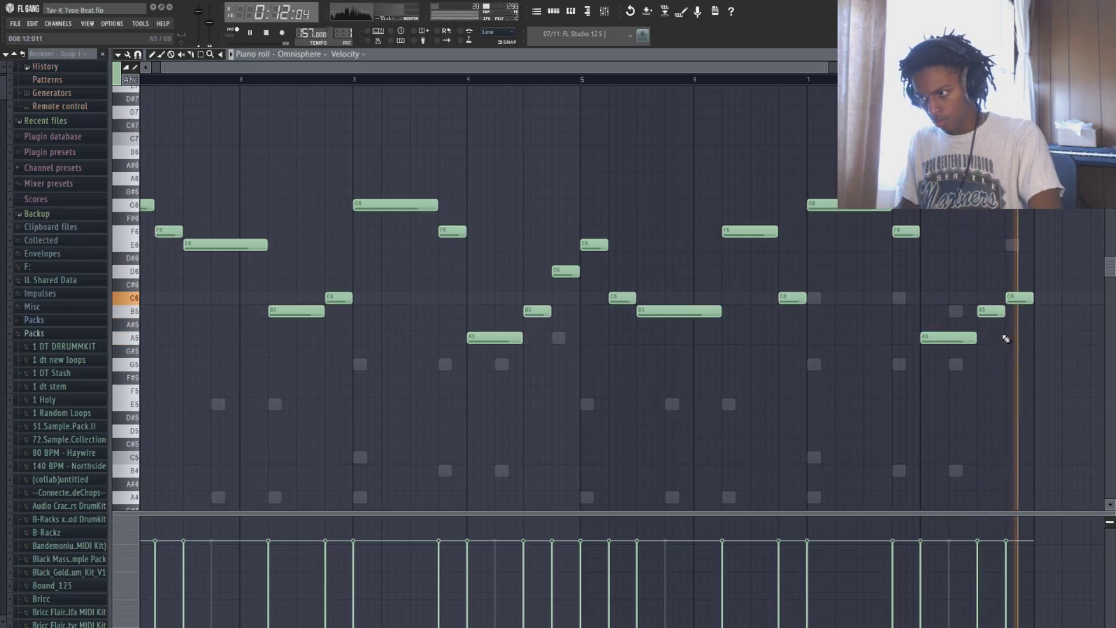
{"action": "key", "text": "Escape"}
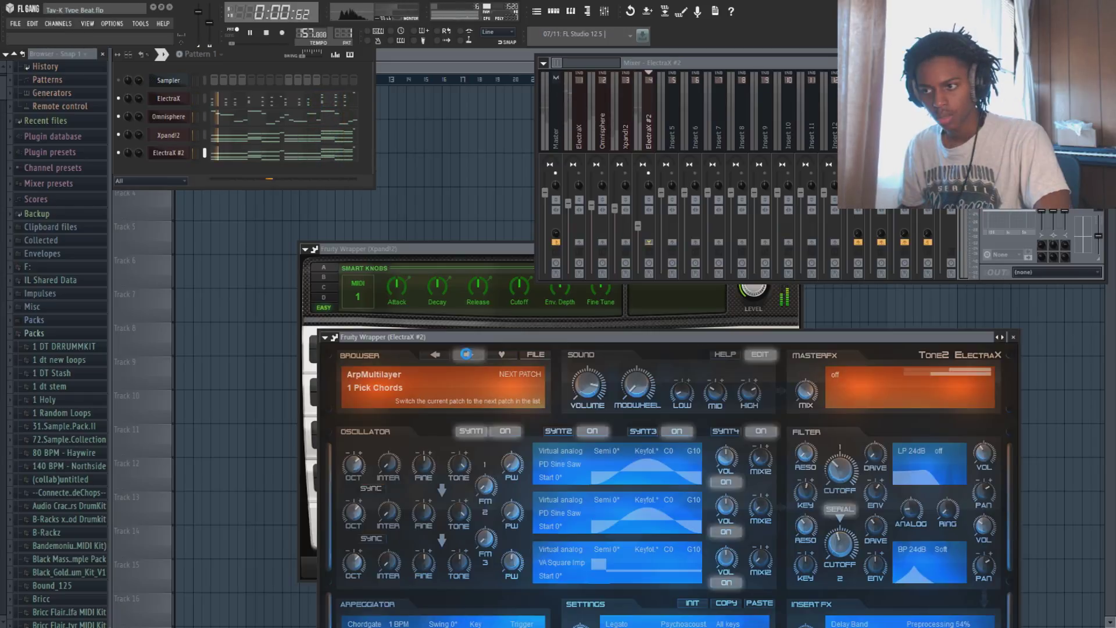
Switch ElectraX #2 to the ArpMultilayer patch 2 Apollo 14 RR and transpose its chords up one octave.
{"action": "left_click", "coordinate": [468, 355]}
{"action": "left_click", "coordinate": [469, 355]}
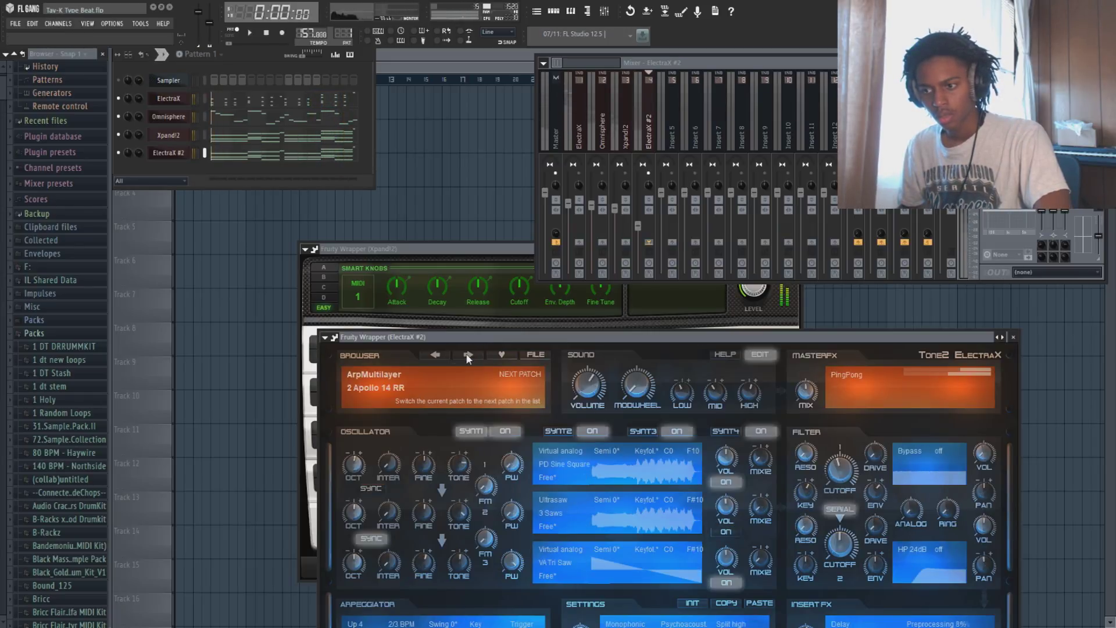
{"action": "left_click", "coordinate": [307, 157]}
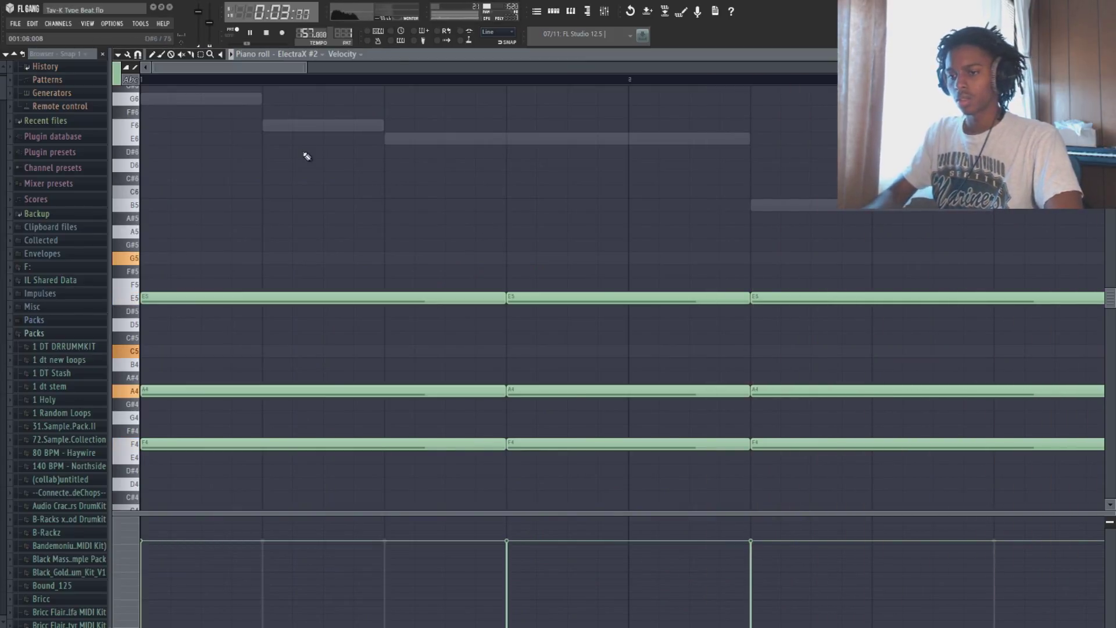
{"action": "key", "text": "ctrl+Up"}
{"action": "key", "text": "space"}
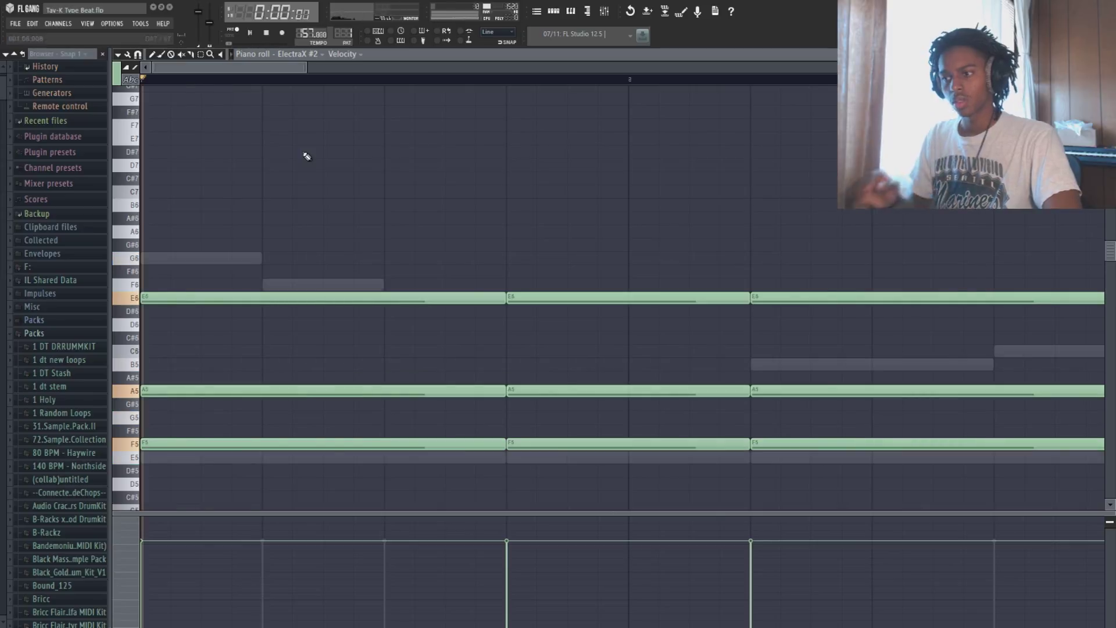
Show the mixer and raise the ElectraX #2 track's volume slightly during playback.
{"action": "left_click", "coordinate": [612, 14]}
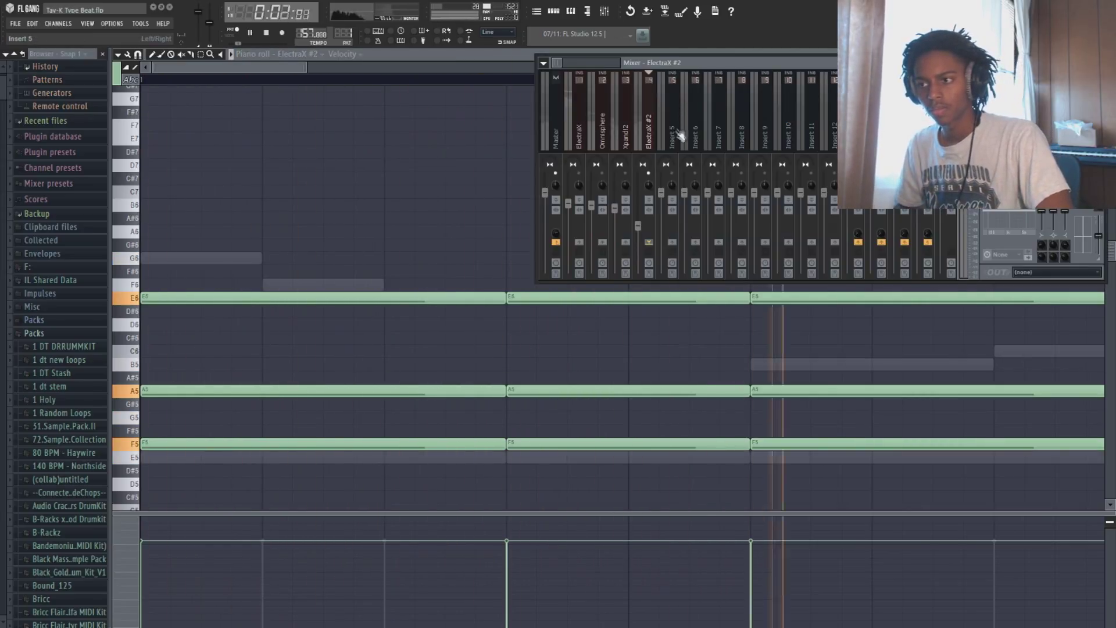
{"action": "left_click_drag", "start_coordinate": [638, 221], "coordinate": [615, 210]}
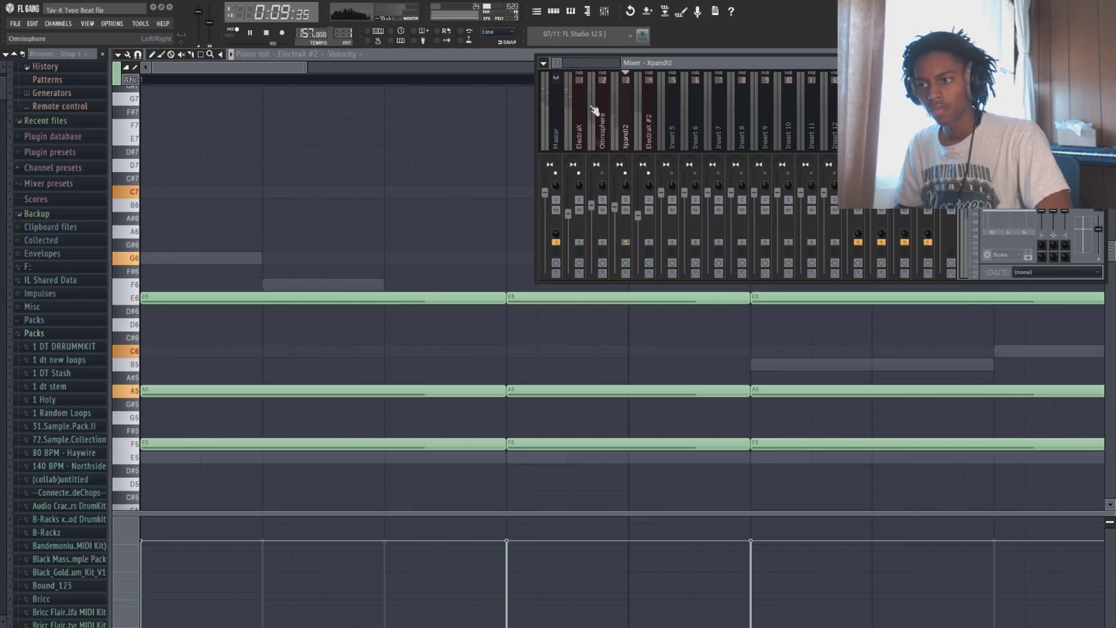
Open the Xpand!2 notes and add one-beat D6, C6 and B5 on the second, third and fourth beats of bar 1.
{"action": "left_click", "coordinate": [553, 13]}
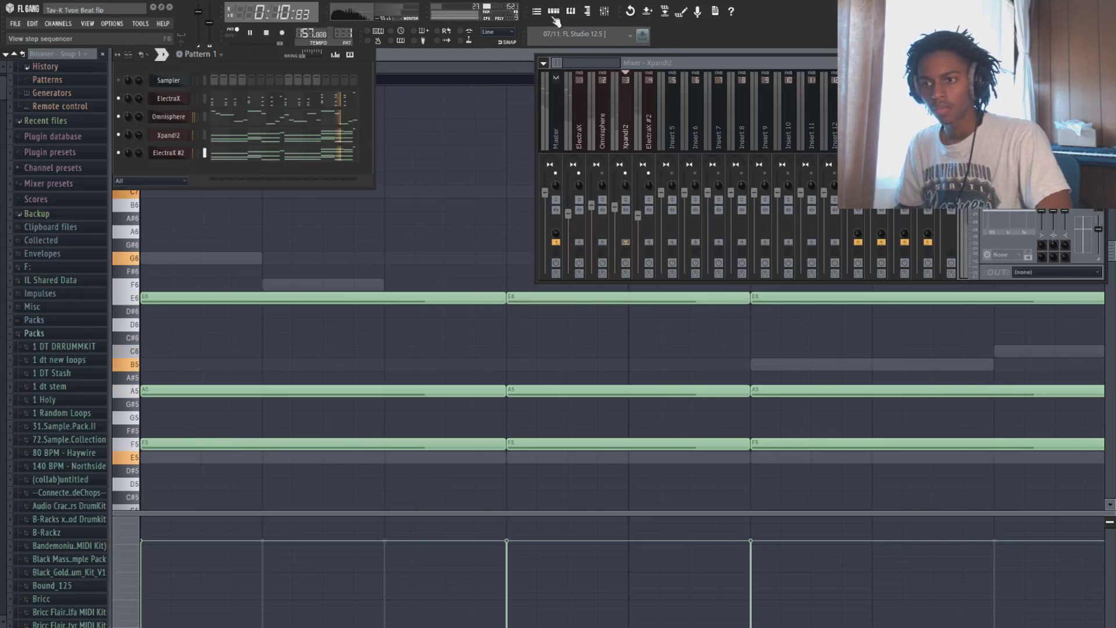
{"action": "left_click", "coordinate": [271, 144]}
{"action": "key", "text": "space"}
{"action": "left_click", "coordinate": [254, 170]}
{"action": "right_click", "coordinate": [256, 167]}
{"action": "key", "text": "space"}
{"action": "key", "text": "space"}
{"action": "left_click", "coordinate": [221, 167]}
{"action": "key", "text": "space"}
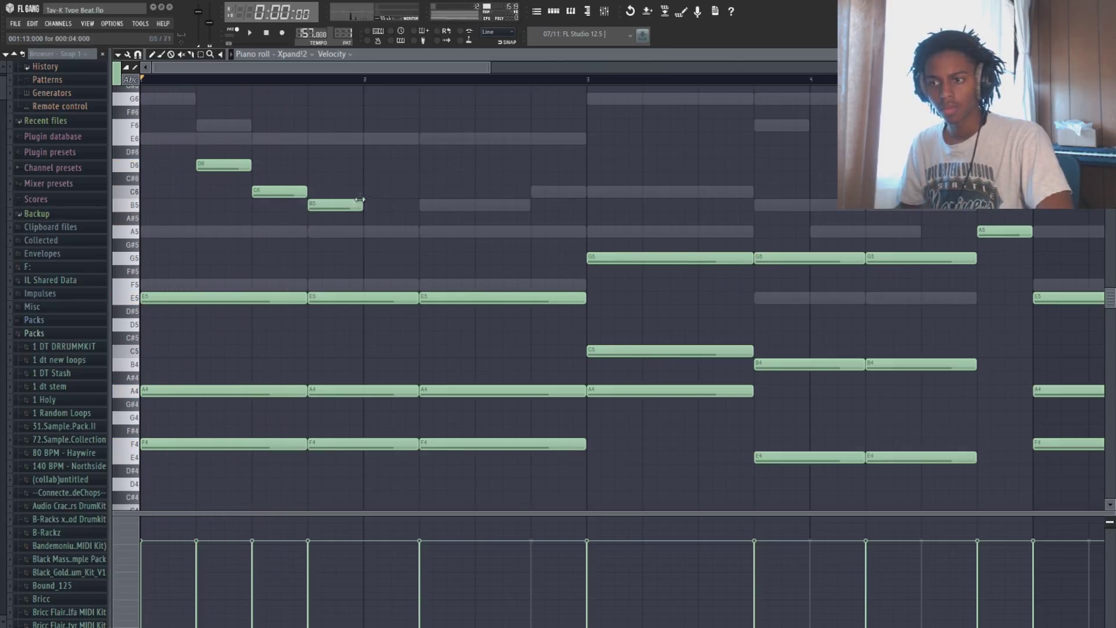
Move the C6 to bar 1's fourth beat in place of the B5, and add a one-beat B5 on bar 2's second beat.
{"action": "left_click", "coordinate": [386, 194]}
{"action": "key", "text": "space"}
{"action": "right_click", "coordinate": [386, 194]}
{"action": "right_click", "coordinate": [352, 205]}
{"action": "key", "text": "space"}
{"action": "key", "text": "space"}
{"action": "left_click_drag", "start_coordinate": [287, 191], "coordinate": [344, 190]}
{"action": "left_click", "coordinate": [456, 205]}
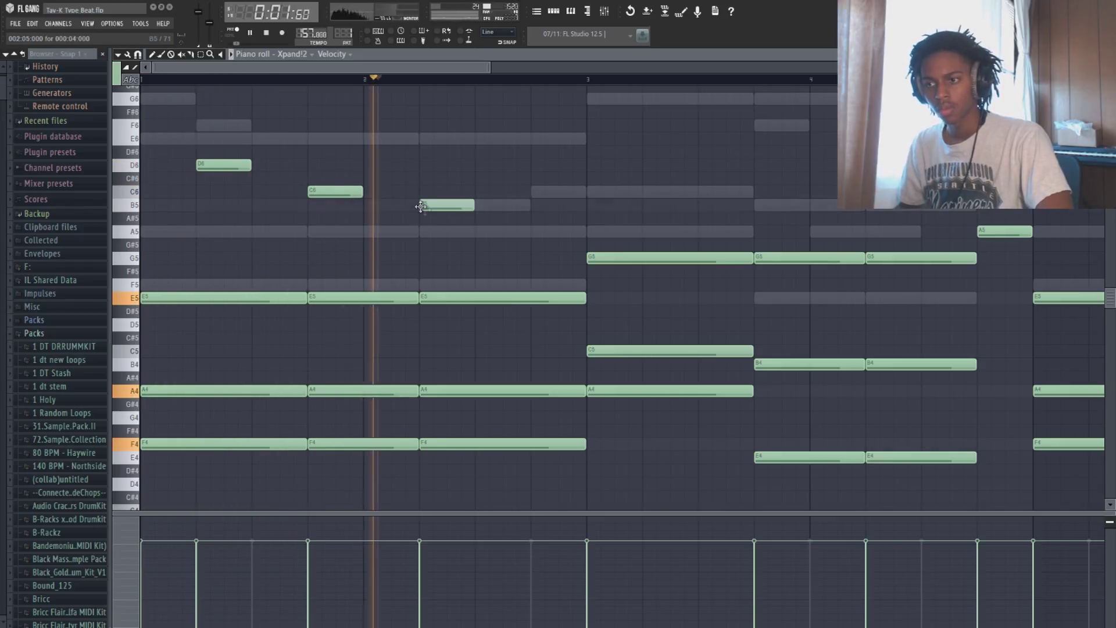
Continue the melody with C6 ending bar 2, F6 and G6 in bar 3 and B5 in bar 4, replacing bar 4's final A5 with C6.
{"action": "left_click", "coordinate": [535, 192]}
{"action": "left_click", "coordinate": [651, 125]}
{"action": "key", "text": "space"}
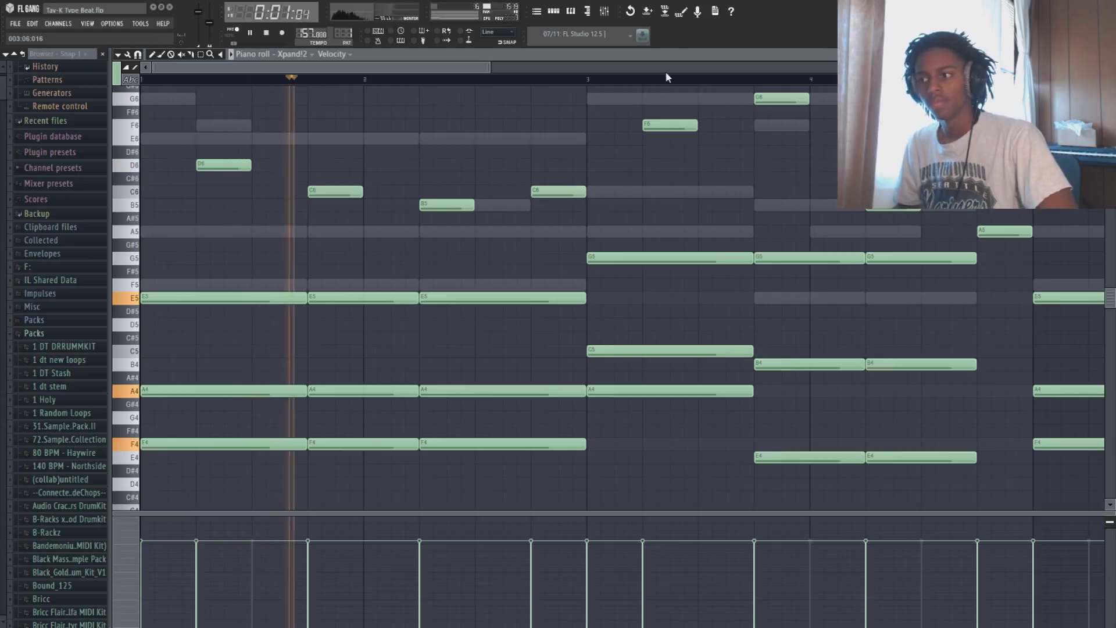
{"action": "scroll", "coordinate": [665, 70], "scroll_direction": "down", "scroll_amount": 3}
{"action": "right_click", "coordinate": [585, 232]}
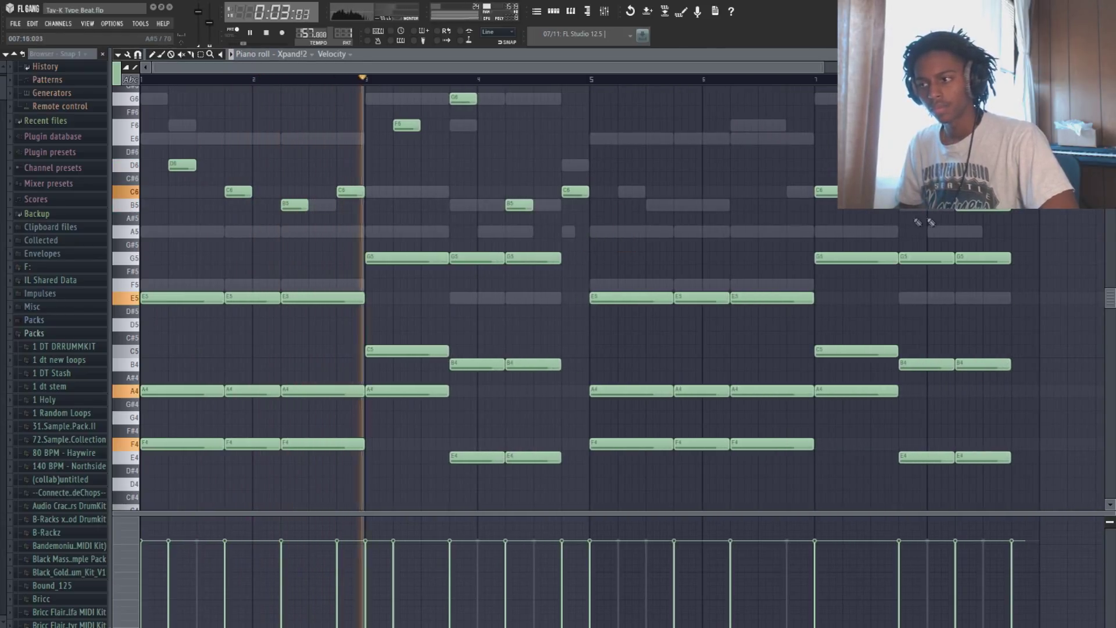
Delete the leftover high notes in bars 7–8 and duplicate the melody of bars 1–4 into bars 5–8.
{"action": "left_click_drag", "start_coordinate": [1035, 222], "coordinate": [870, 174]}
{"action": "left_click_drag", "start_coordinate": [870, 112], "coordinate": [869, 112]}
{"action": "key", "text": "Delete"}
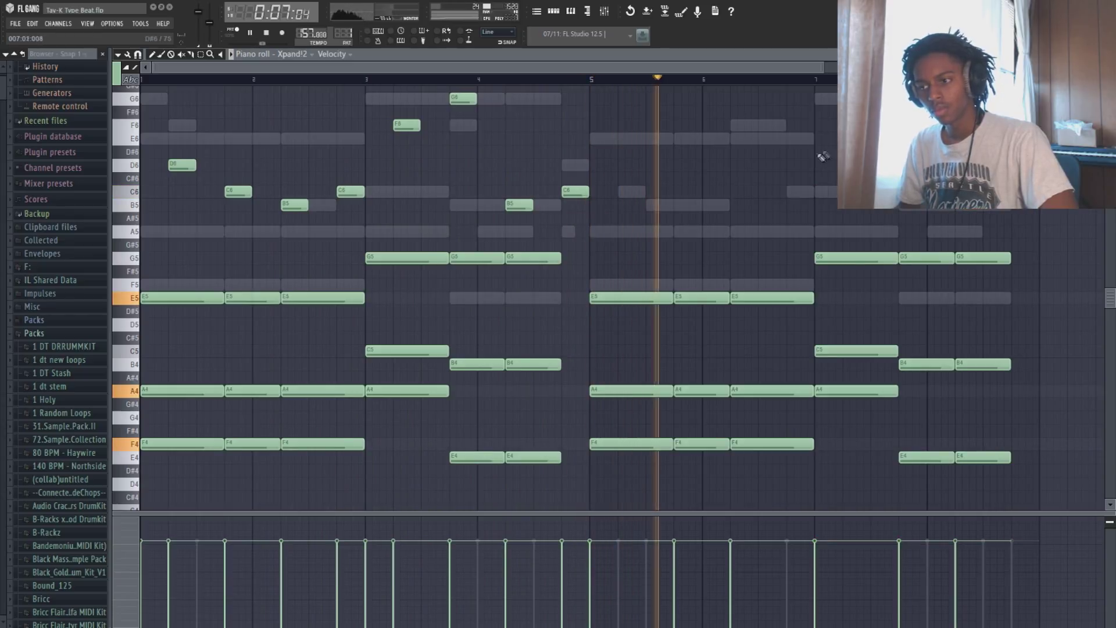
{"action": "left_click_drag", "start_coordinate": [679, 226], "coordinate": [107, 96]}
{"action": "key", "text": "ctrl+b"}
Delete the duplicated D6 in bar 5, change the D6 in bar 1 to E6, and play the part.
{"action": "left_click_drag", "start_coordinate": [608, 187], "coordinate": [638, 183]}
{"action": "key", "text": "space"}
{"action": "key", "text": "space"}
{"action": "right_click", "coordinate": [635, 188]}
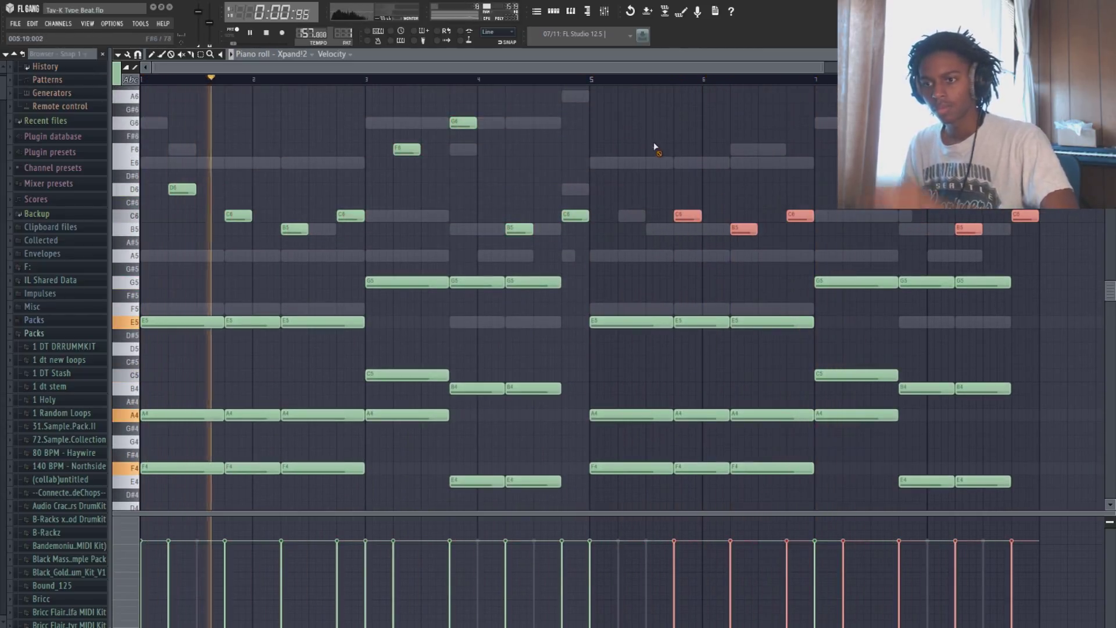
{"action": "left_click", "coordinate": [182, 160]}
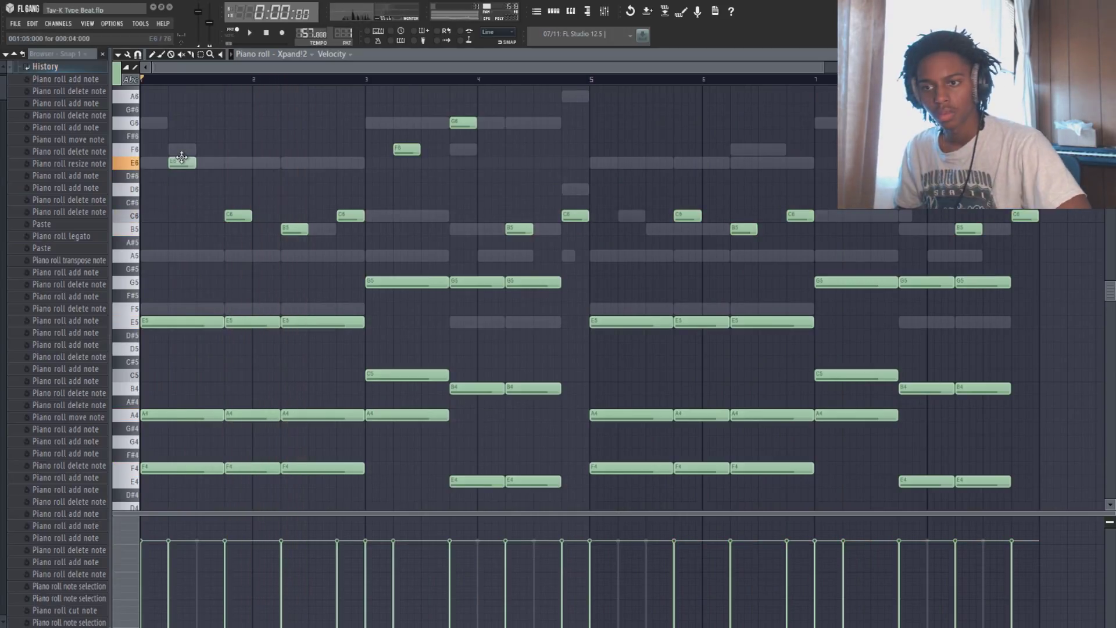
{"action": "key", "text": "space"}
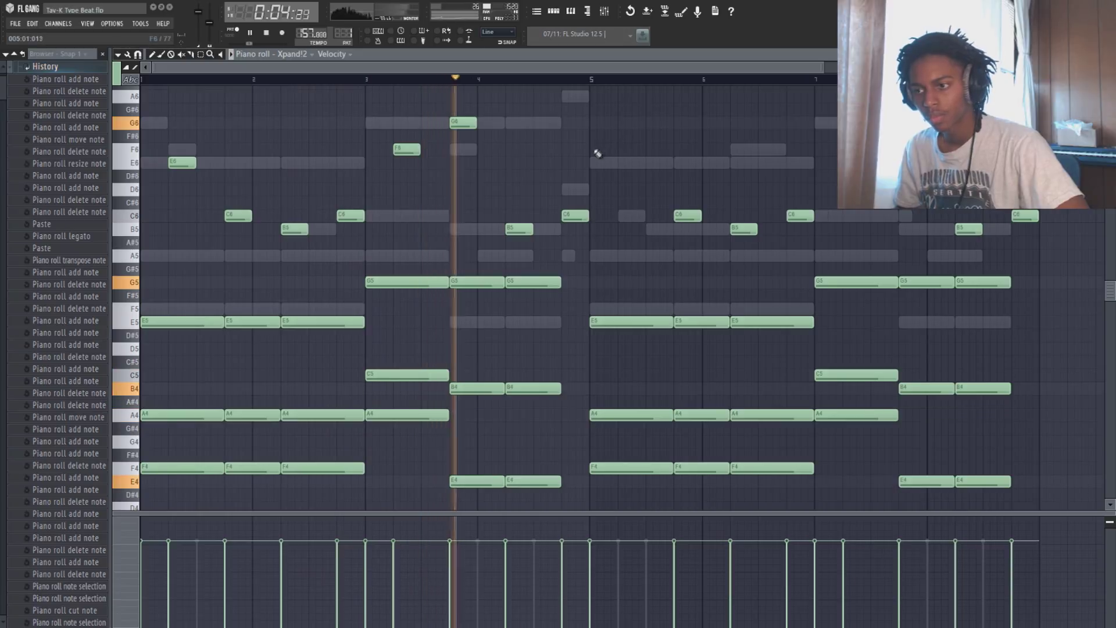
Add a D6 on bar 5's second beat, replace the C6 on its fourth beat with E6, and play from bar 5.
{"action": "left_click", "coordinate": [621, 190]}
{"action": "key", "text": "space"}
{"action": "left_click", "coordinate": [625, 188]}
{"action": "left_click", "coordinate": [683, 164]}
{"action": "right_click", "coordinate": [686, 216]}
{"action": "left_click", "coordinate": [593, 81]}
{"action": "key", "text": "space"}
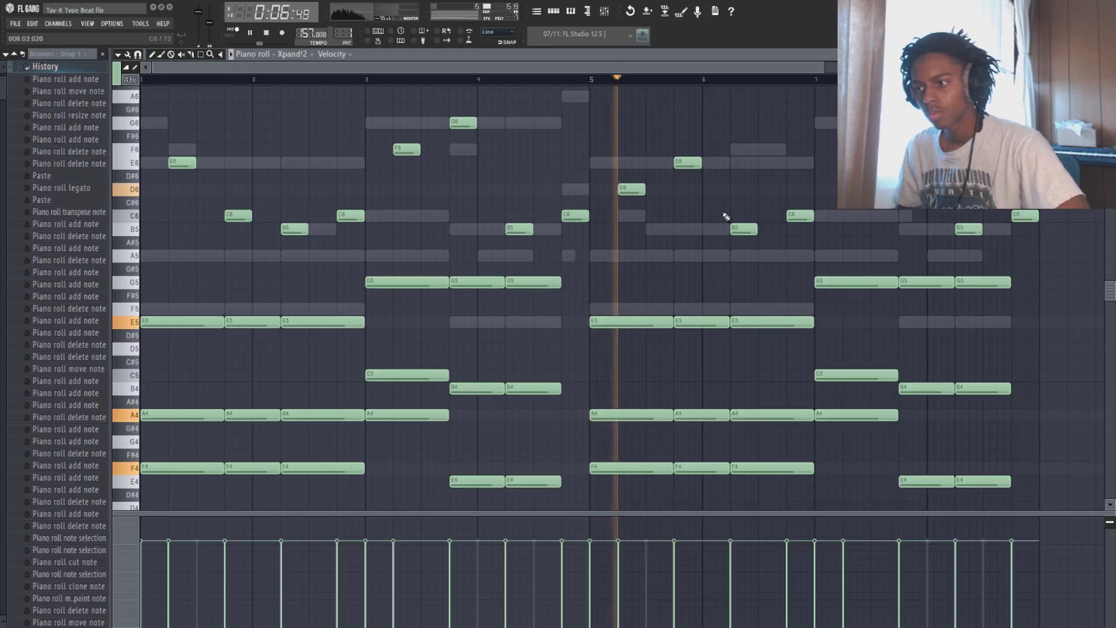
Replace the B5 on bar 6's second beat with a G6 and listen from bar 6.
{"action": "left_click", "coordinate": [735, 149]}
{"action": "right_click", "coordinate": [743, 230]}
{"action": "left_click_drag", "start_coordinate": [743, 149], "coordinate": [743, 123]}
{"action": "left_click", "coordinate": [704, 80]}
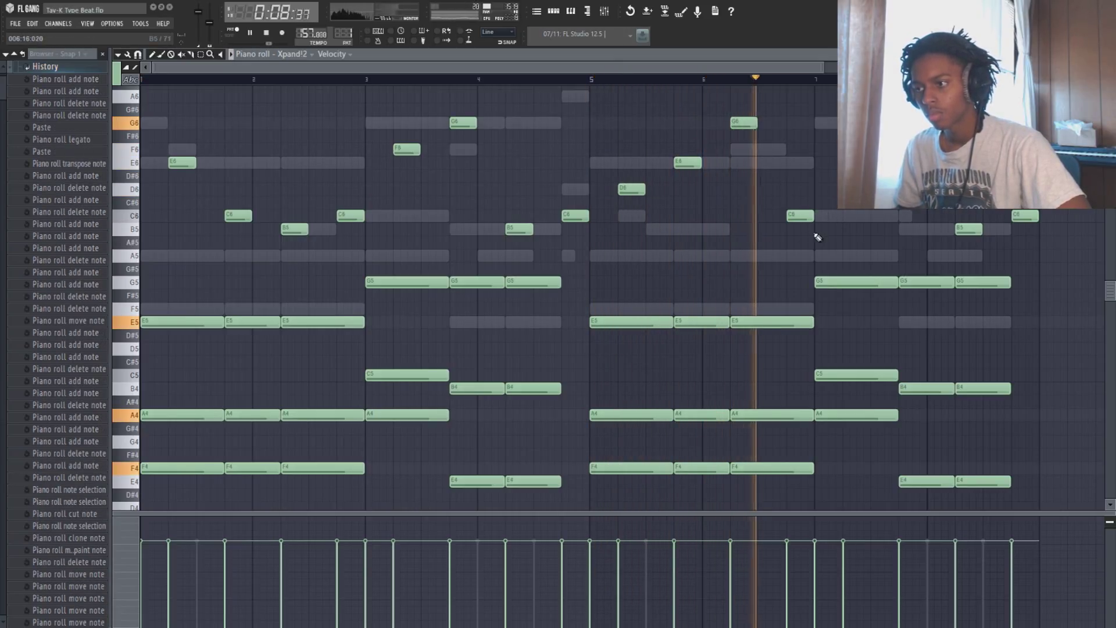
{"action": "key", "text": "space"}
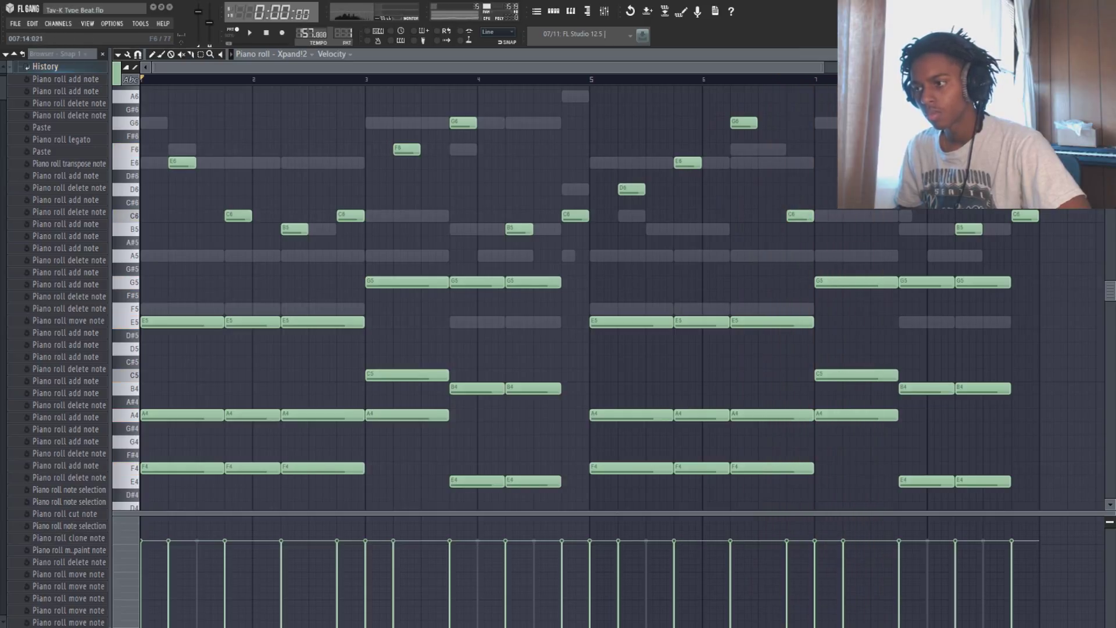
Try an E6 on bar 7's fourth beat, and place an F6 there instead.
{"action": "left_click", "coordinate": [903, 163]}
{"action": "right_click", "coordinate": [902, 163]}
{"action": "left_click", "coordinate": [902, 149]}
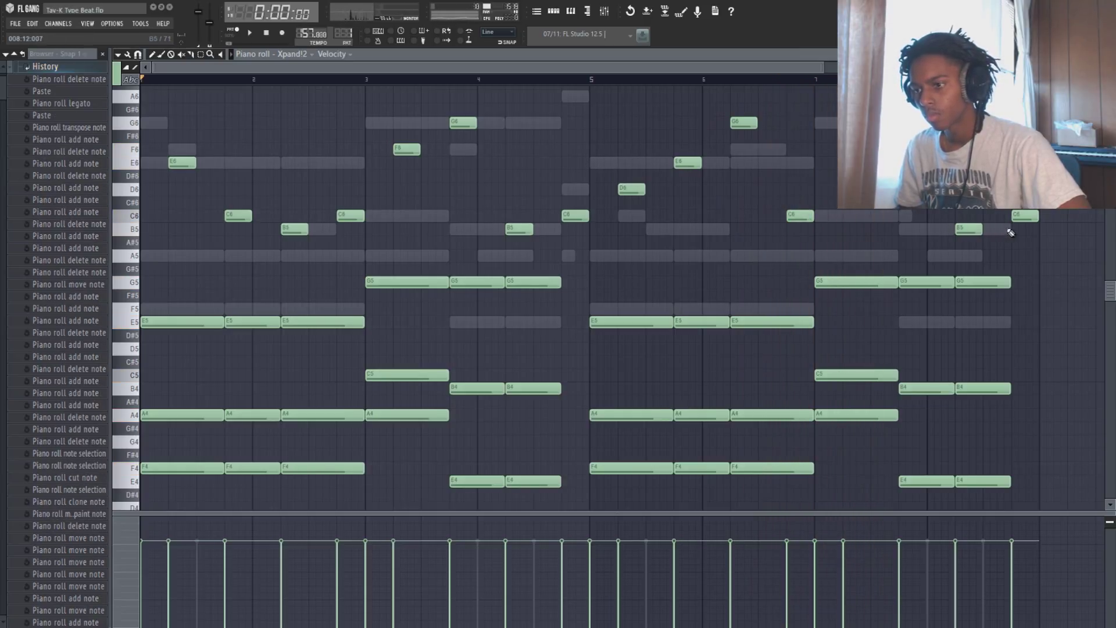
Play the part back and extend bar 8's last G5, B4 and E4 chord to the end of the bar.
{"action": "key", "text": "space"}
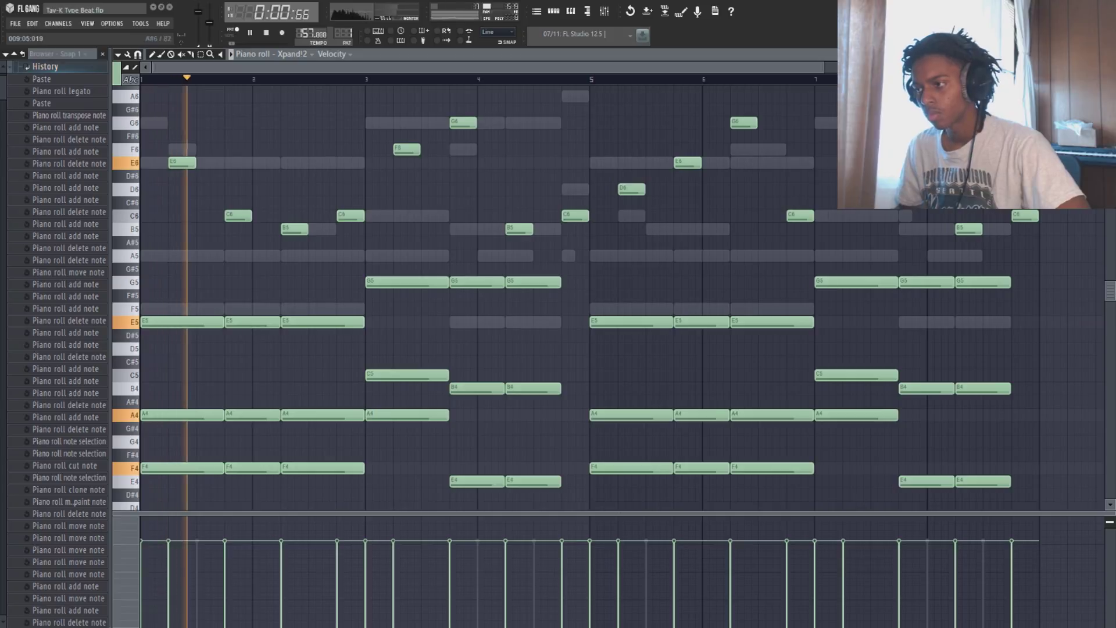
{"action": "mouse_move", "coordinate": [1027, 487]}
{"action": "left_mouse_down"}
{"action": "mouse_move", "coordinate": [1004, 277]}
{"action": "mouse_move", "coordinate": [1059, 281]}
{"action": "mouse_move", "coordinate": [1039, 281]}
{"action": "left_mouse_up"}
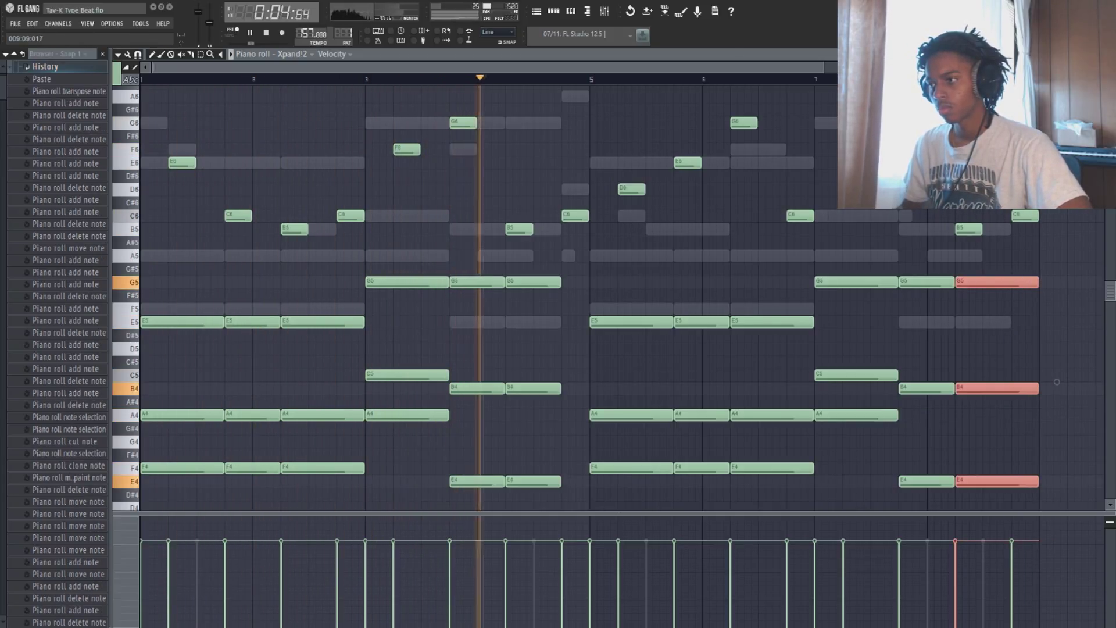
Load the DT - Freeman (808) sample from the 1 DT DRRUMMKIT pack and draw an E5 note on bar 1's first beat.
{"action": "left_click", "coordinate": [1111, 54]}
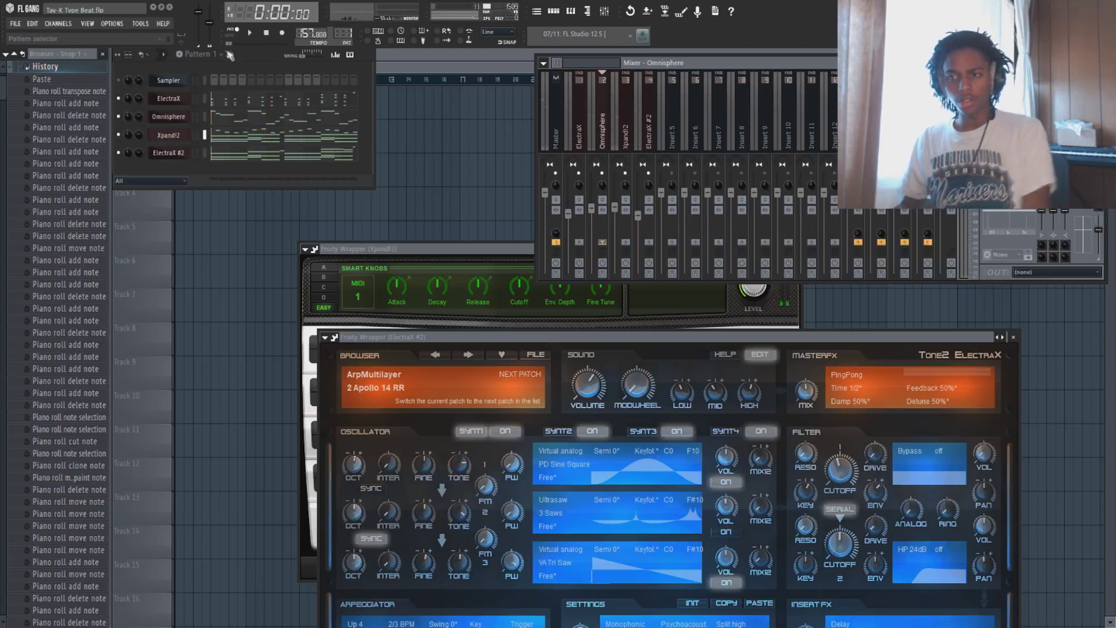
{"action": "left_click", "coordinate": [47, 68]}
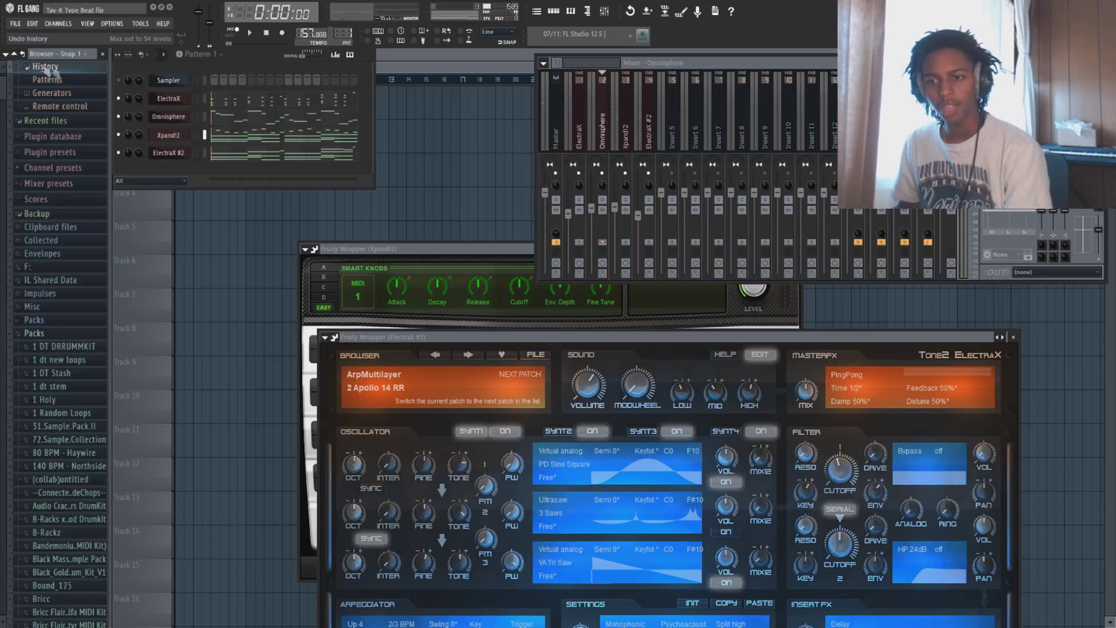
{"action": "left_click", "coordinate": [14, 55]}
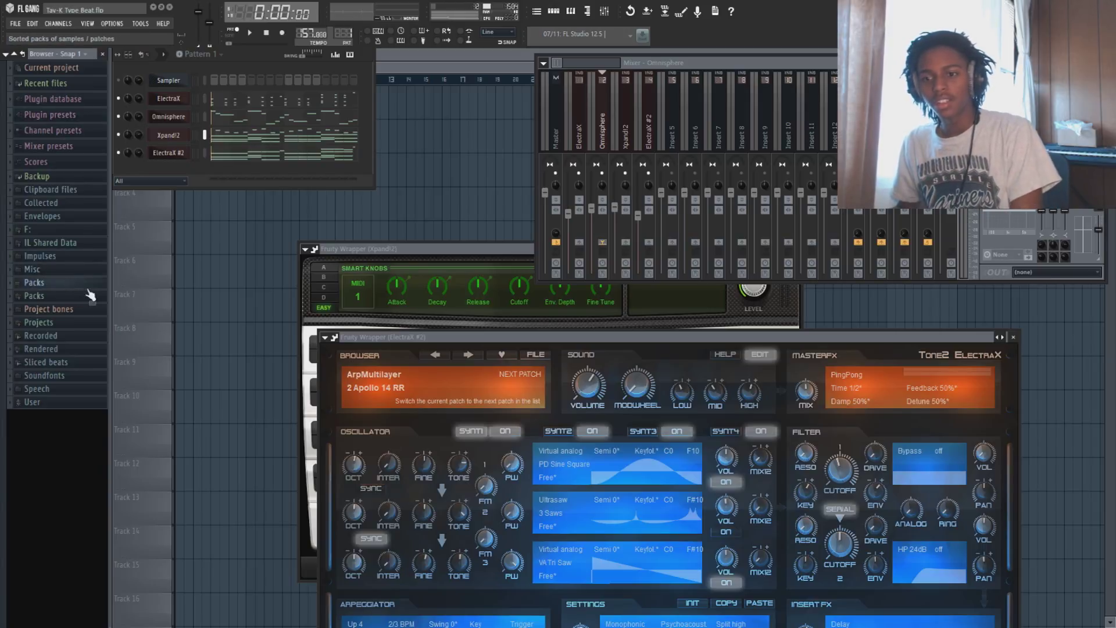
{"action": "left_click", "coordinate": [89, 291]}
{"action": "left_click", "coordinate": [89, 93]}
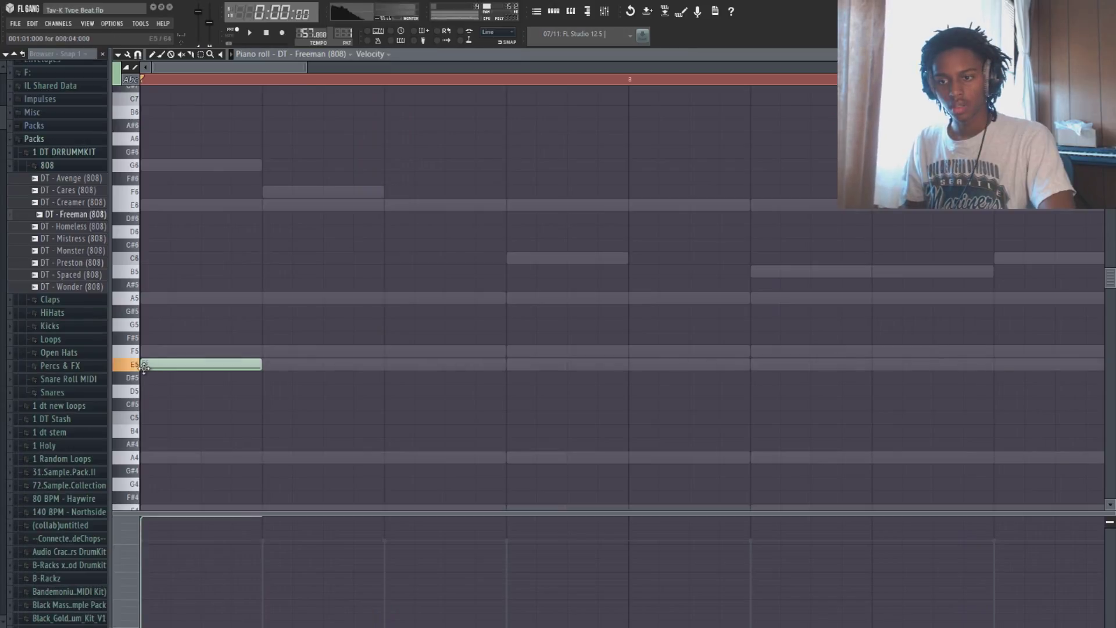
Try F5 and A5 as the opening 808 note, and add E5 notes on bar 1's fourth beat and bar 2's second beat.
{"action": "key", "text": "space"}
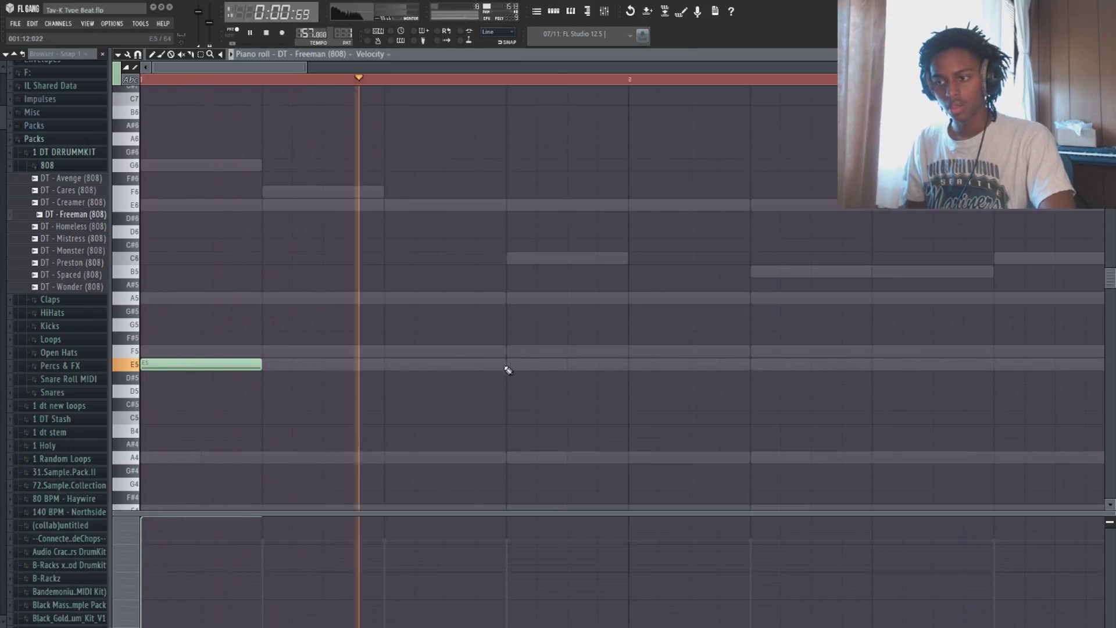
{"action": "scroll", "coordinate": [212, 306], "scroll_direction": "up", "scroll_amount": 5}
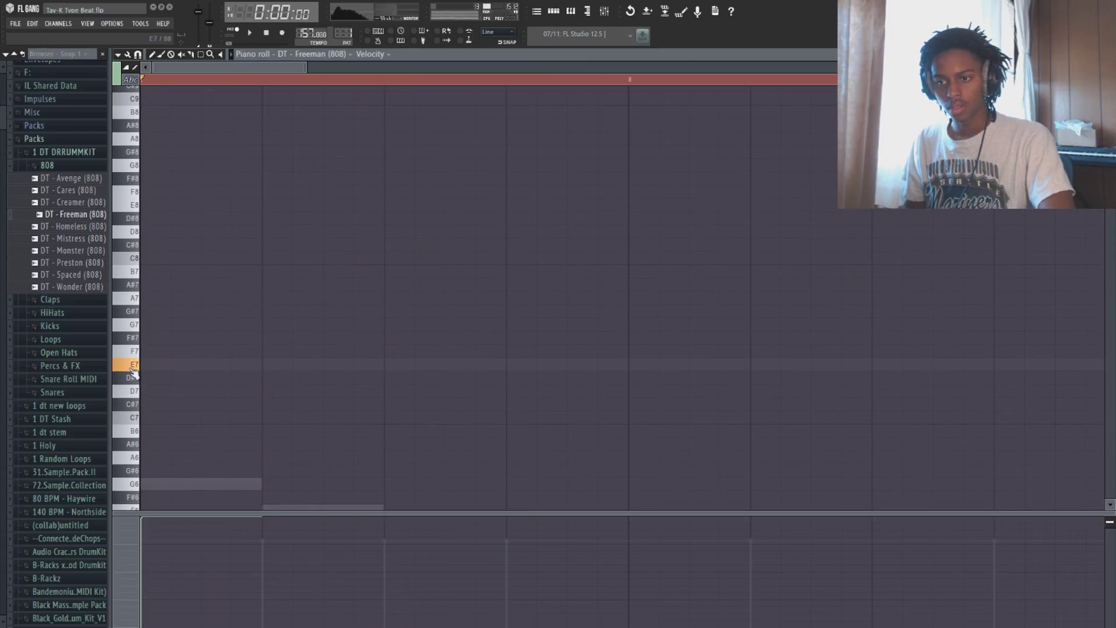
{"action": "scroll", "coordinate": [139, 377], "scroll_direction": "down", "scroll_amount": 4}
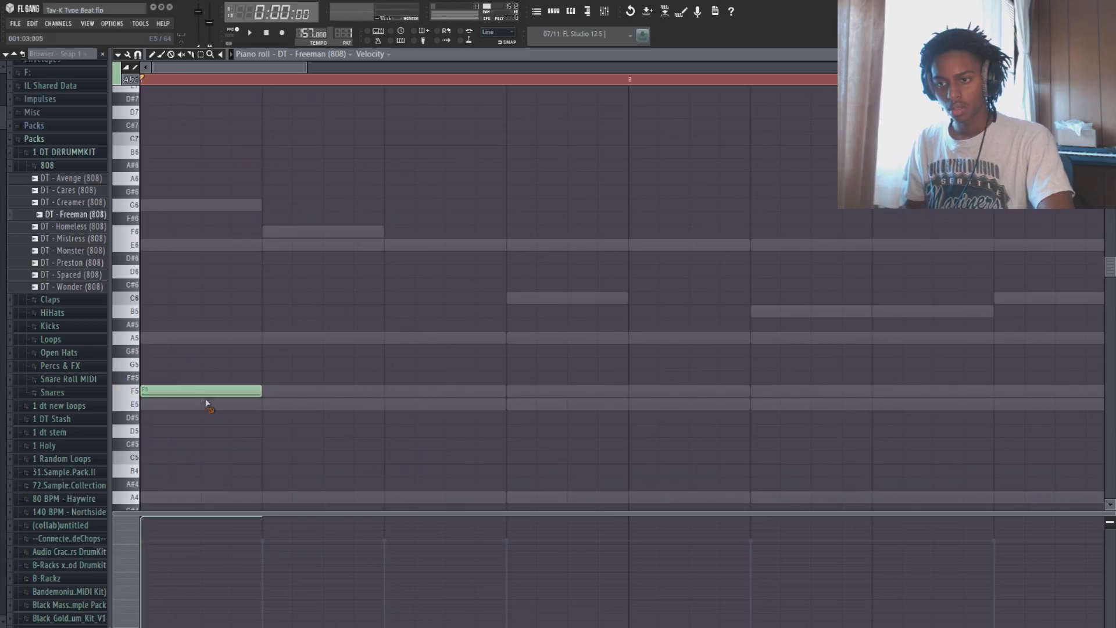
{"action": "scroll", "coordinate": [307, 431], "scroll_direction": "down", "scroll_amount": 4}
{"action": "key", "text": "space"}
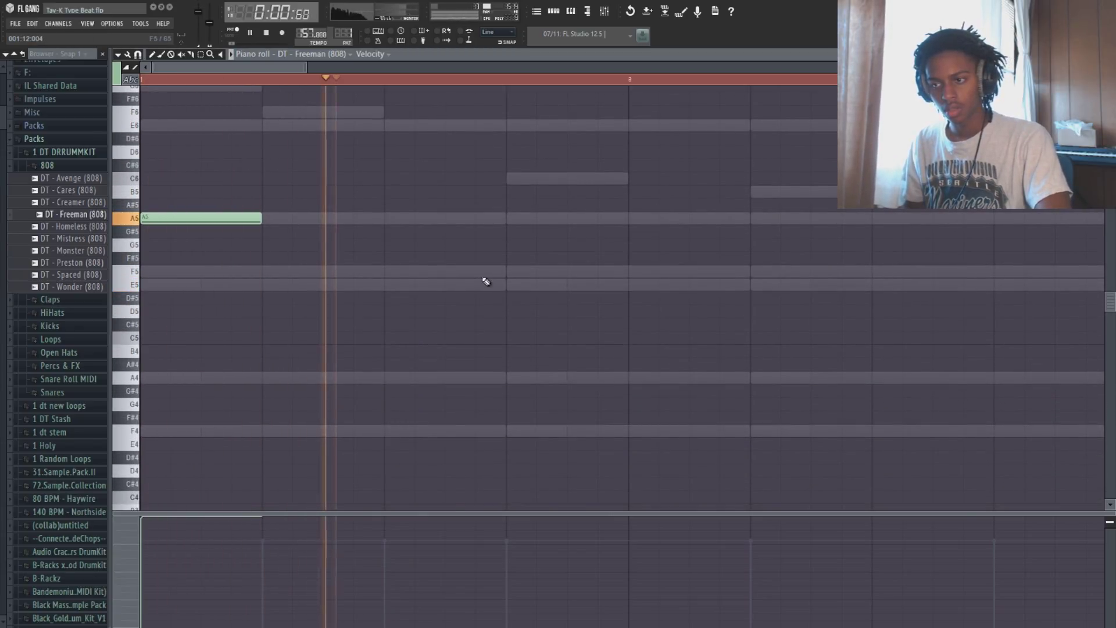
{"action": "left_click", "coordinate": [515, 284]}
{"action": "left_click", "coordinate": [756, 284]}
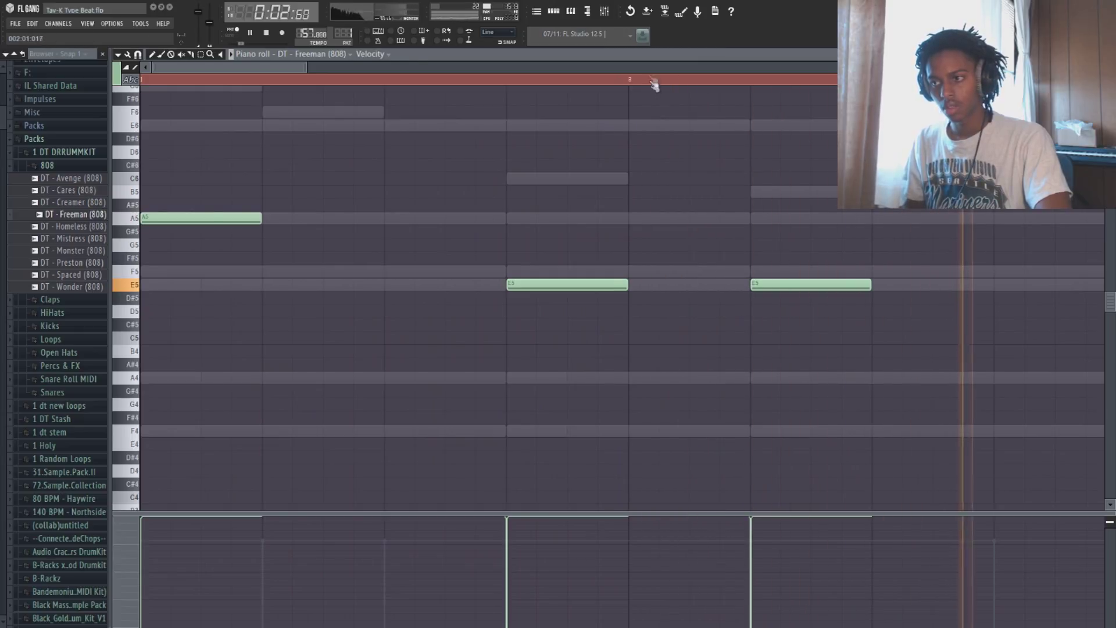
{"action": "key", "text": "space"}
Write the 808 line's G5 notes on bar 3's beats 1 and 2.5, B4 on beat 4, and C5 on bar 4's beats 2 and 3.5.
{"action": "scroll", "coordinate": [653, 80], "scroll_direction": "down", "scroll_amount": 4}
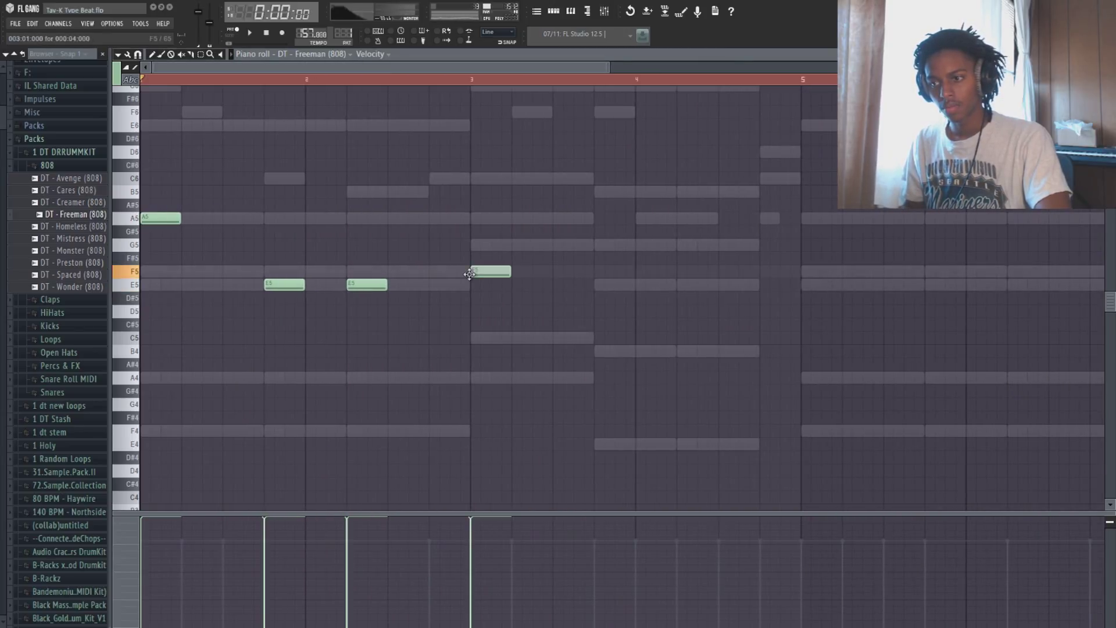
{"action": "key", "text": "space"}
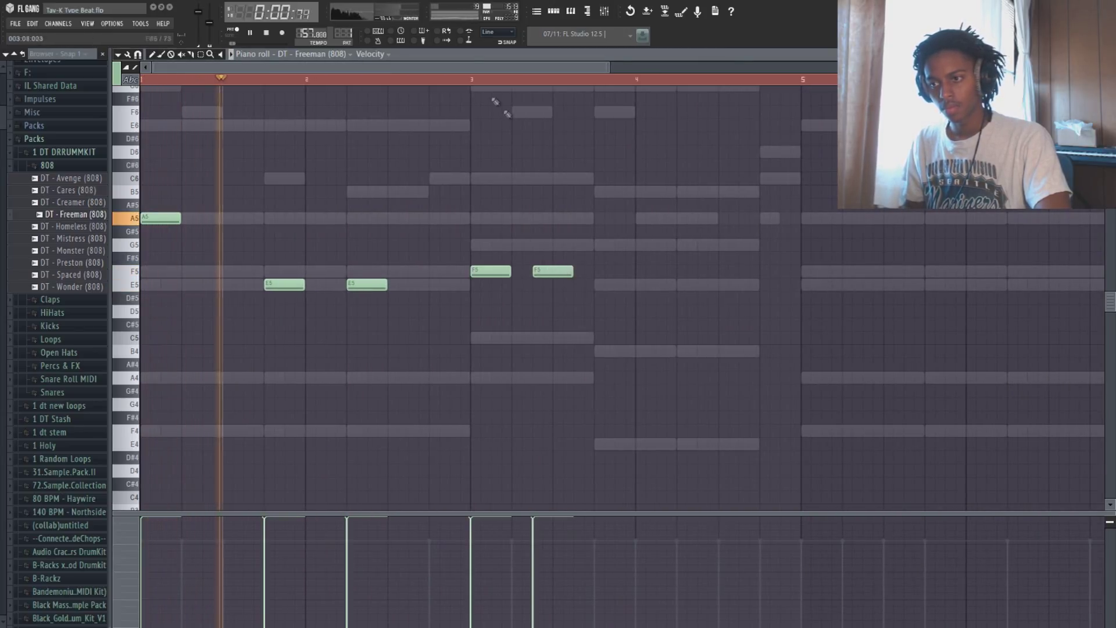
{"action": "scroll", "coordinate": [465, 80], "scroll_direction": "down", "scroll_amount": 2}
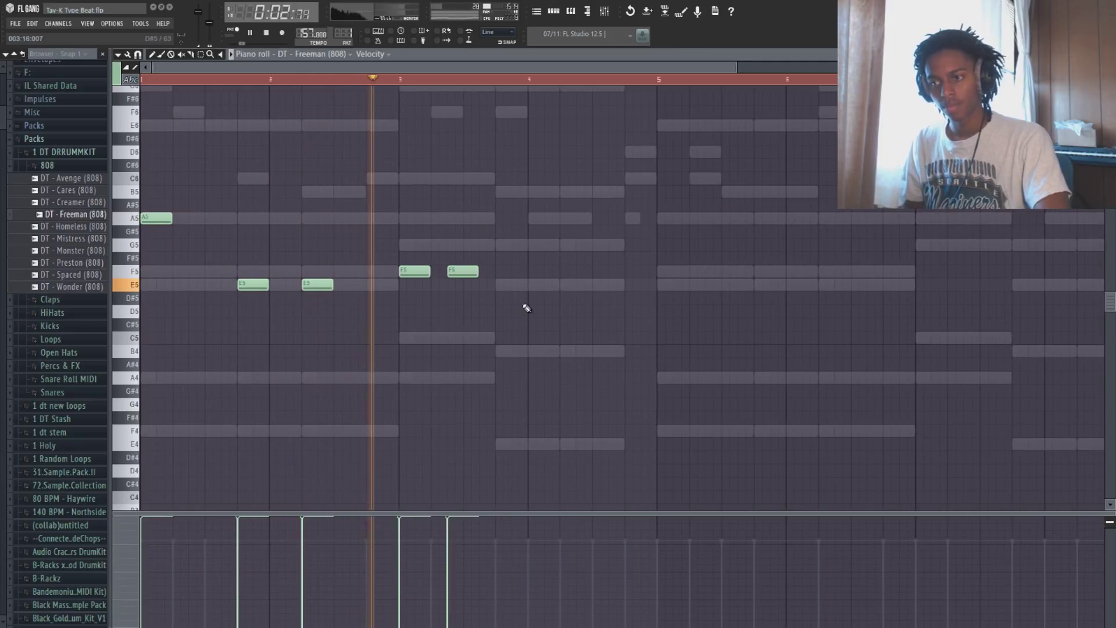
{"action": "key", "text": "space"}
{"action": "right_click", "coordinate": [463, 271]}
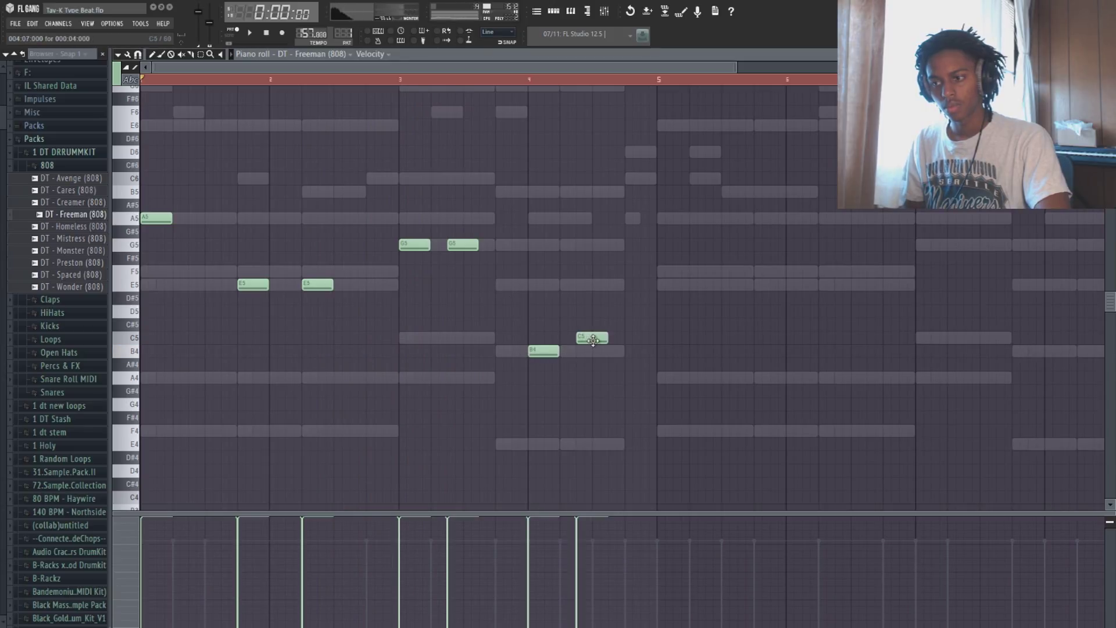
{"action": "key", "text": "space"}
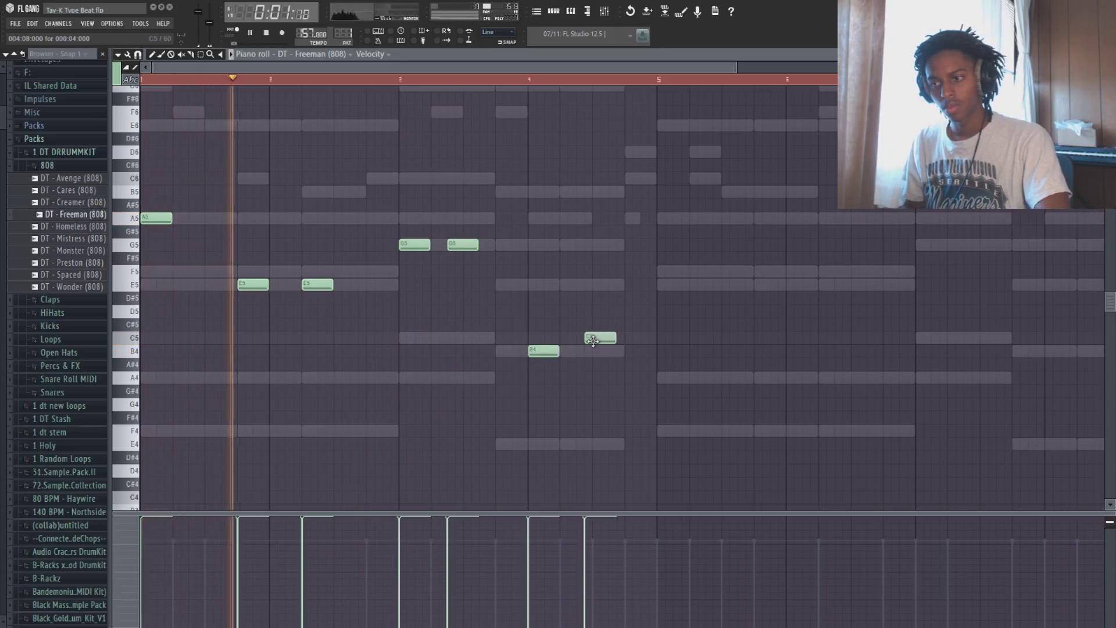
{"action": "left_click", "coordinate": [636, 338]}
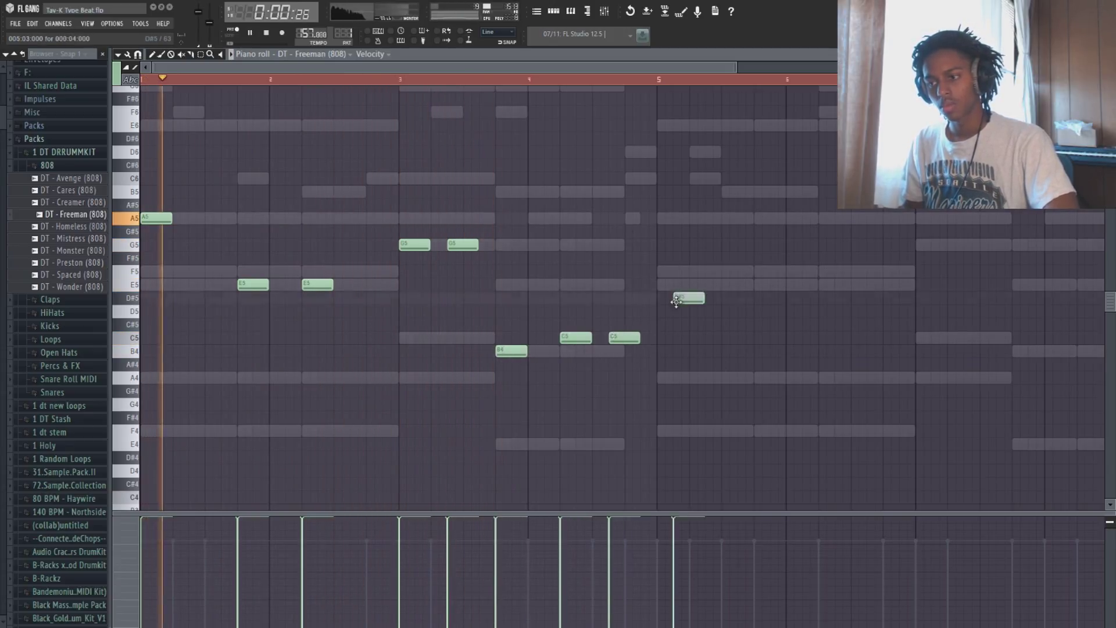
Set the opening 808 note to E5, add another E5 on bar 2's beat 3.5, and play the line.
{"action": "key", "text": "space"}
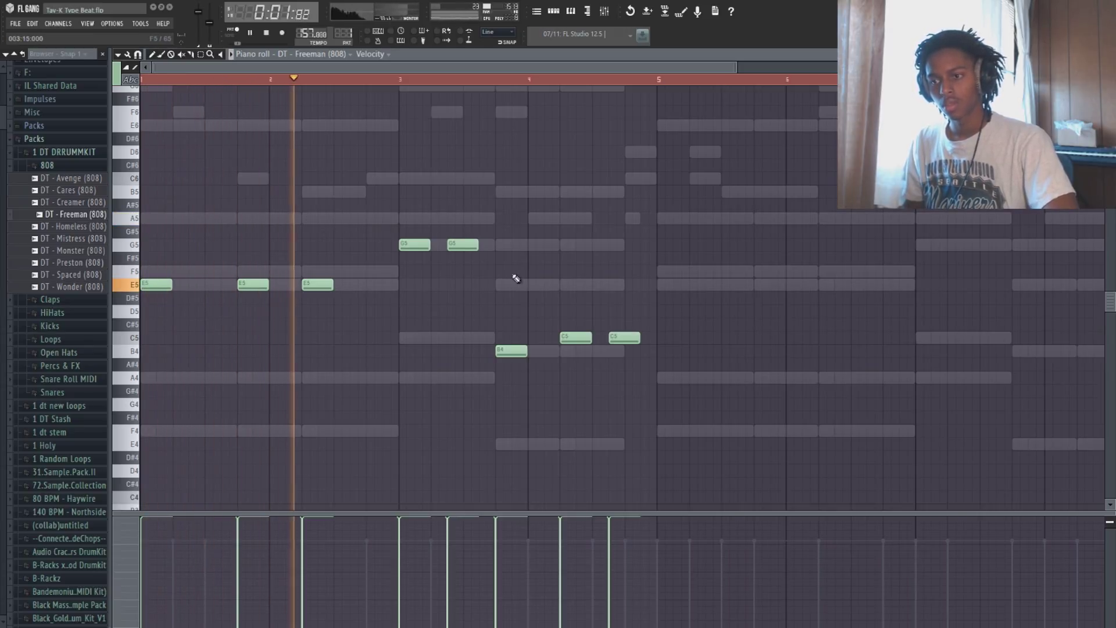
{"action": "left_click", "coordinate": [352, 284]}
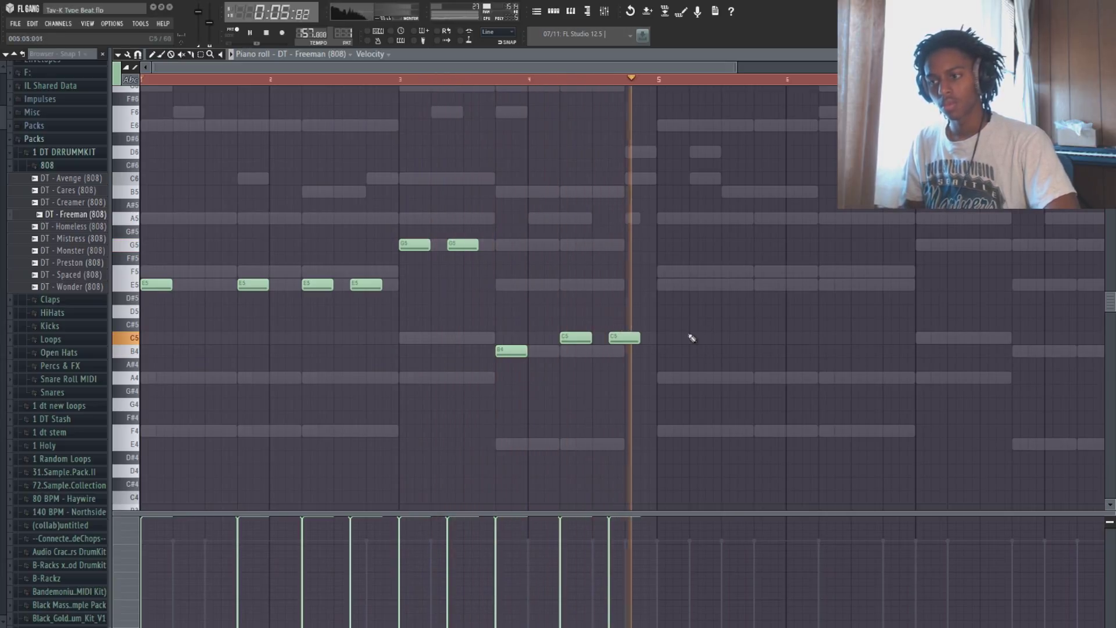
{"action": "left_click", "coordinate": [649, 76]}
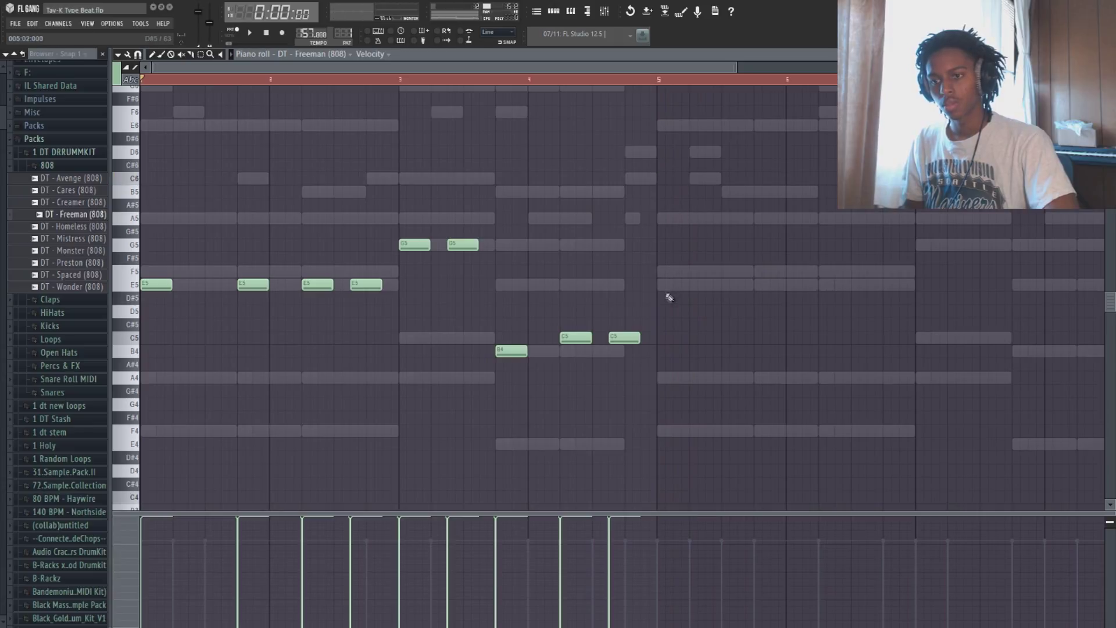
Duplicate the four-bar 808 pattern into bars 5 to 8 and play it.
{"action": "key", "text": "space"}
{"action": "key", "text": "ctrl+a"}
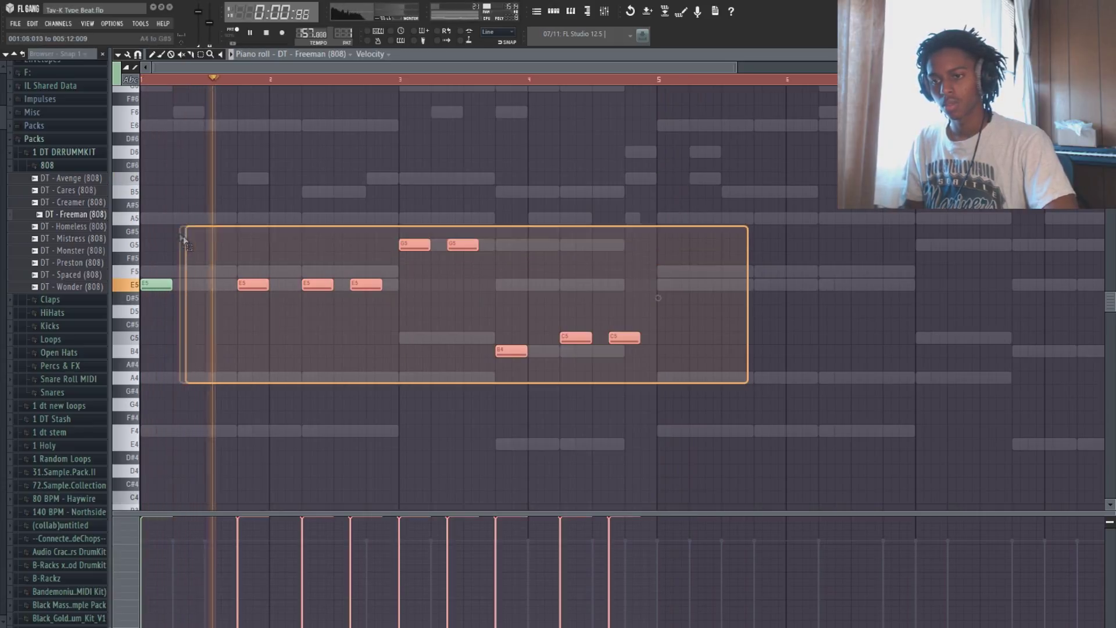
{"action": "left_click_drag", "start_coordinate": [74, 208], "coordinate": [75, 209]}
{"action": "left_click_drag", "start_coordinate": [152, 284], "coordinate": [668, 306]}
{"action": "left_click", "coordinate": [727, 249], "text": "ctrl"}
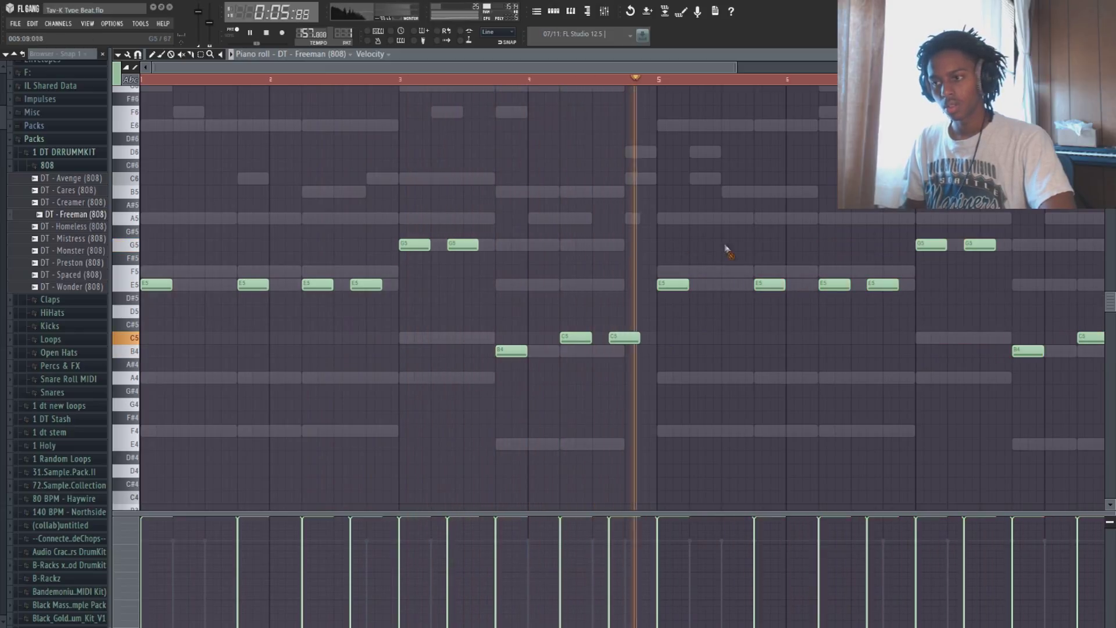
Delete the E5 808 note on bar 5's fourth beat and listen through the second half.
{"action": "right_click", "coordinate": [769, 284]}
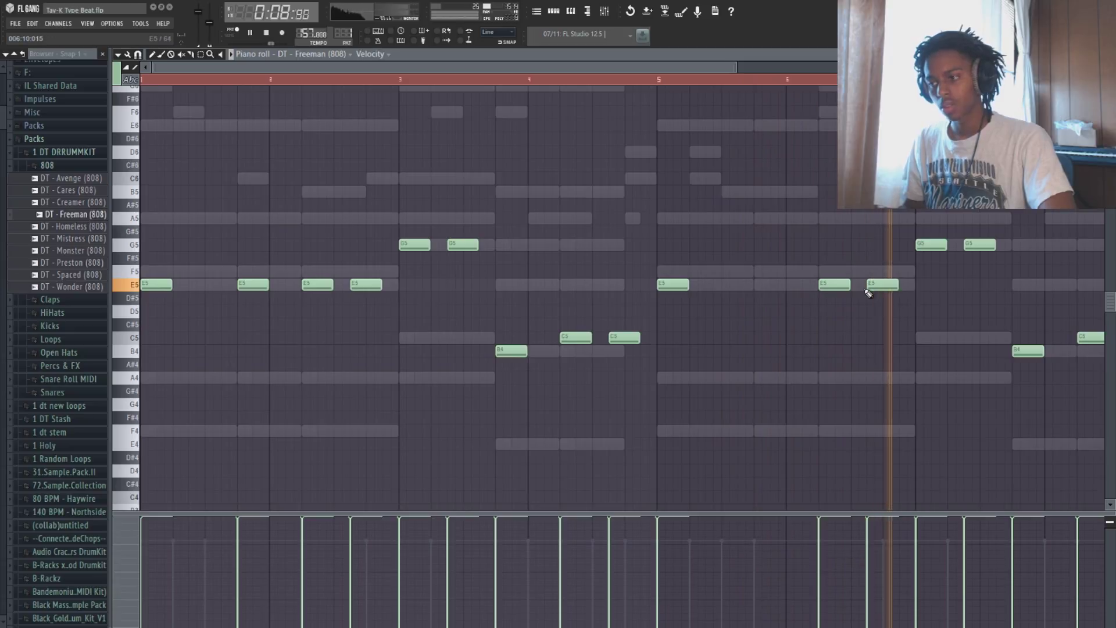
{"action": "scroll", "coordinate": [780, 76], "scroll_direction": "down", "scroll_amount": 2}
{"action": "scroll", "coordinate": [780, 75], "scroll_direction": "up", "scroll_amount": 2}
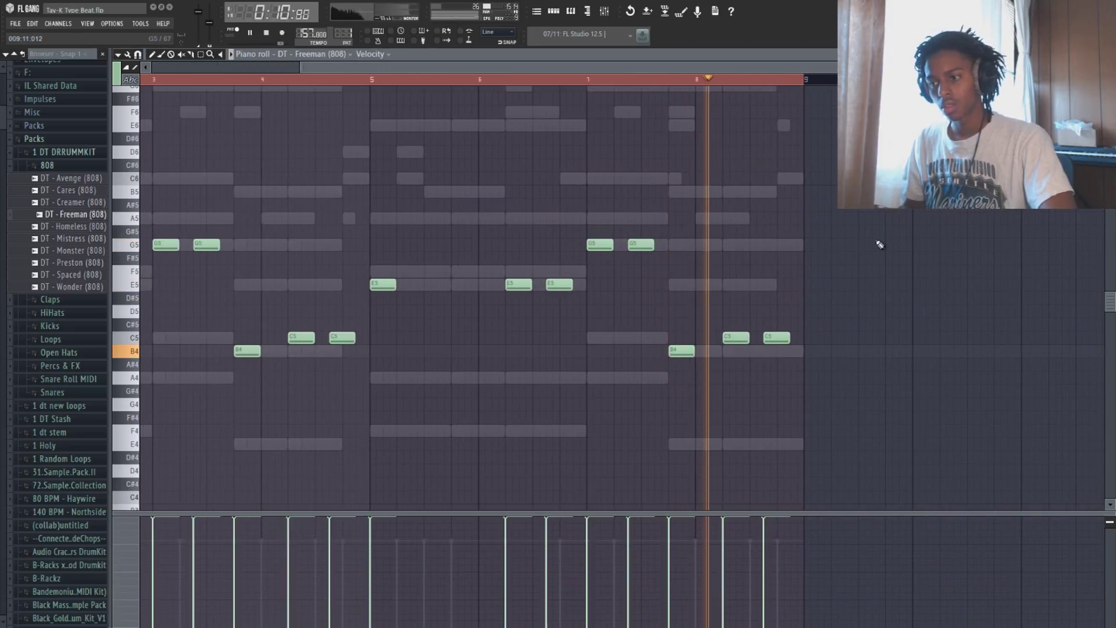
Load the DT - Highkey (HH) sample from the drum kit's HiHats folder and draw six C5 hits in bar 1.
{"action": "key", "text": "F7"}
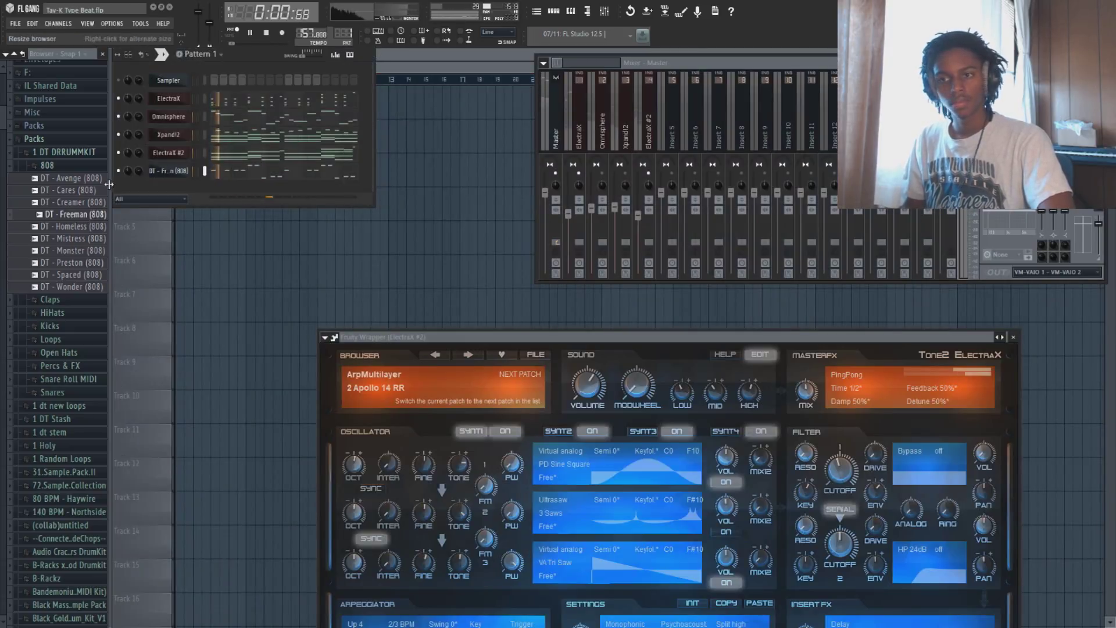
{"action": "left_click", "coordinate": [82, 156]}
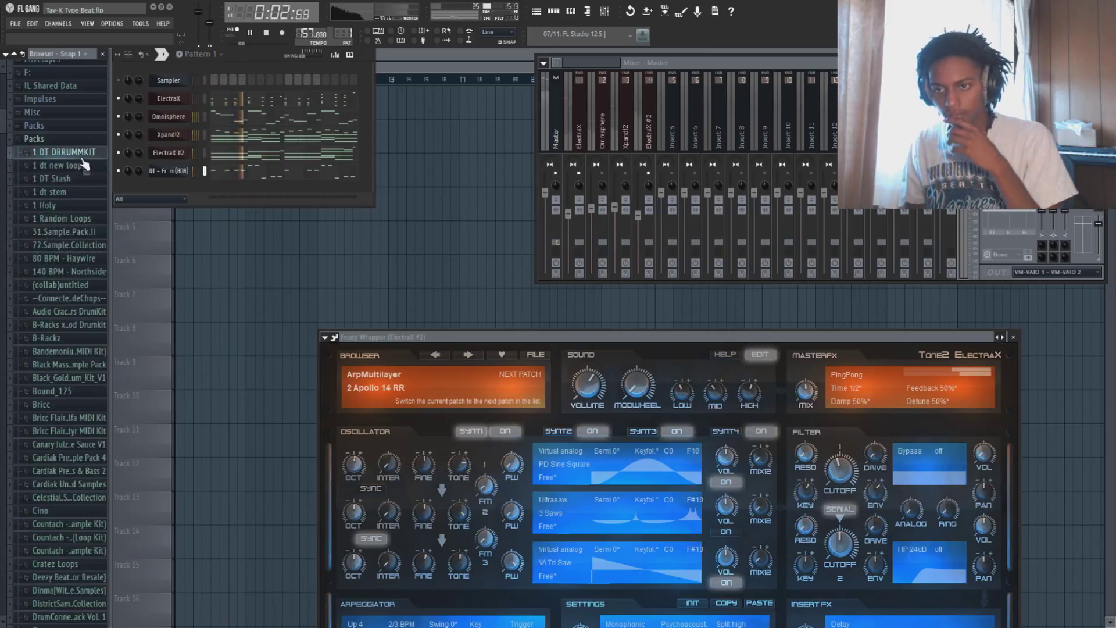
{"action": "left_click", "coordinate": [77, 157]}
{"action": "left_click", "coordinate": [82, 168]}
{"action": "left_click", "coordinate": [82, 194]}
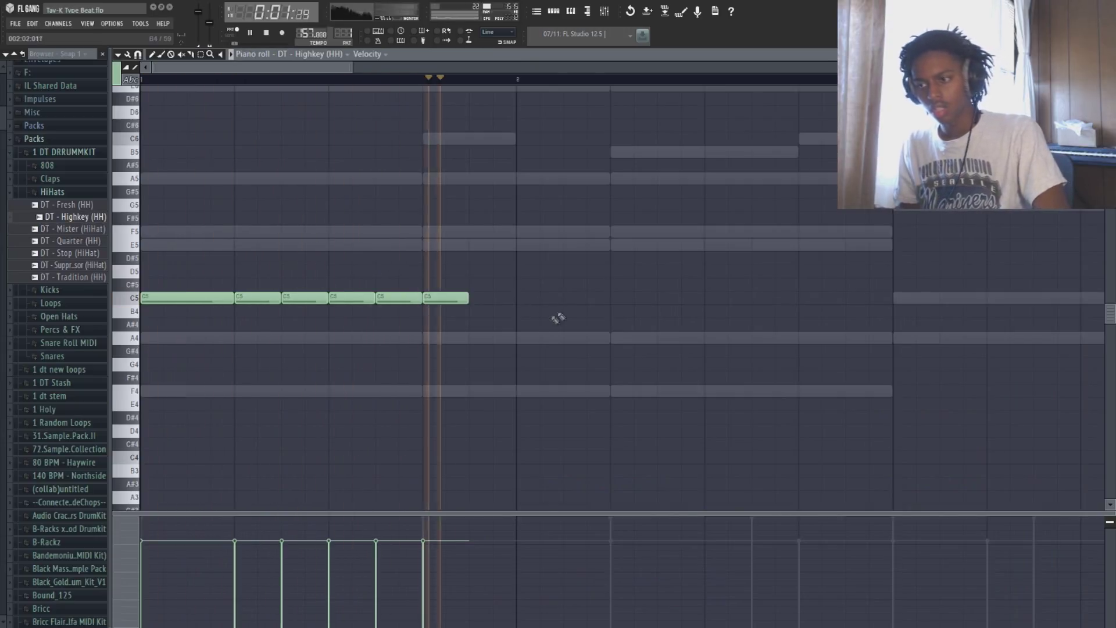
Add three half-beat C5 hi-hats from bar 2's second beat and an E4 hit on its fourth beat.
{"action": "left_click", "coordinate": [611, 298]}
{"action": "key", "text": "space"}
{"action": "left_click", "coordinate": [663, 298]}
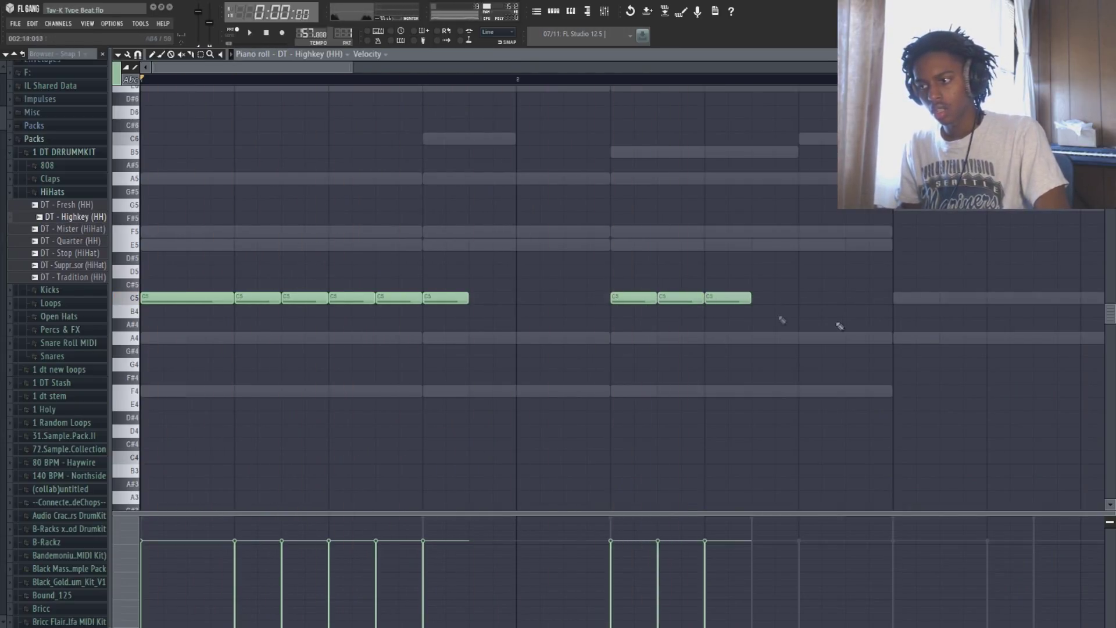
{"action": "key", "text": "space"}
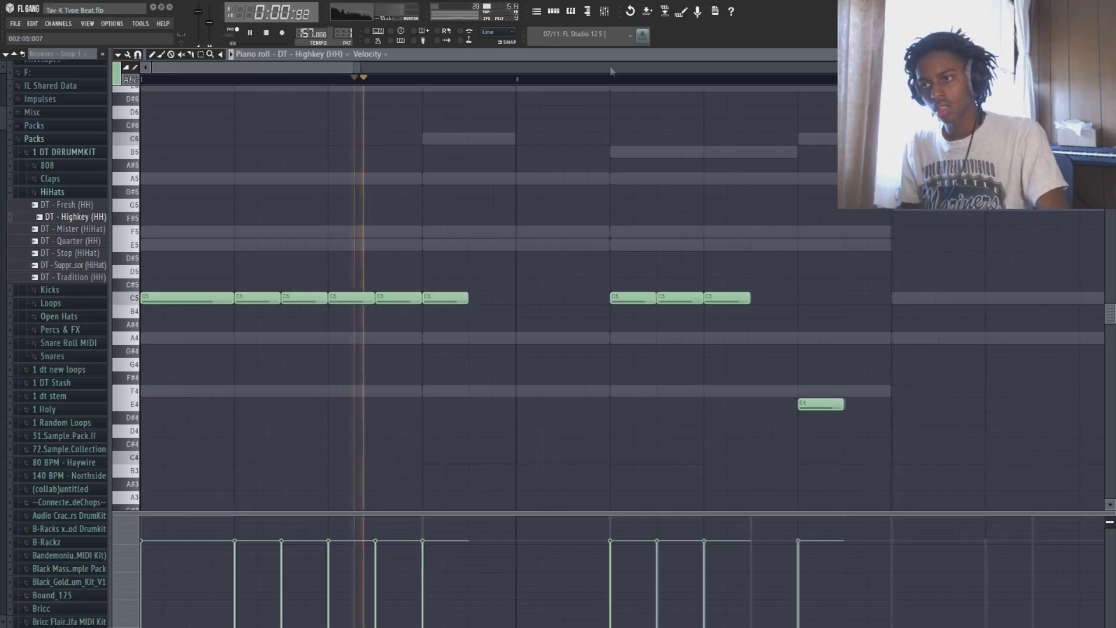
Copy the two-bar hi-hat pattern into bars 3 and 4 and play it back.
{"action": "scroll", "coordinate": [643, 259], "scroll_direction": "down", "scroll_amount": 1}
{"action": "scroll", "coordinate": [756, 311], "scroll_direction": "down", "scroll_amount": 3}
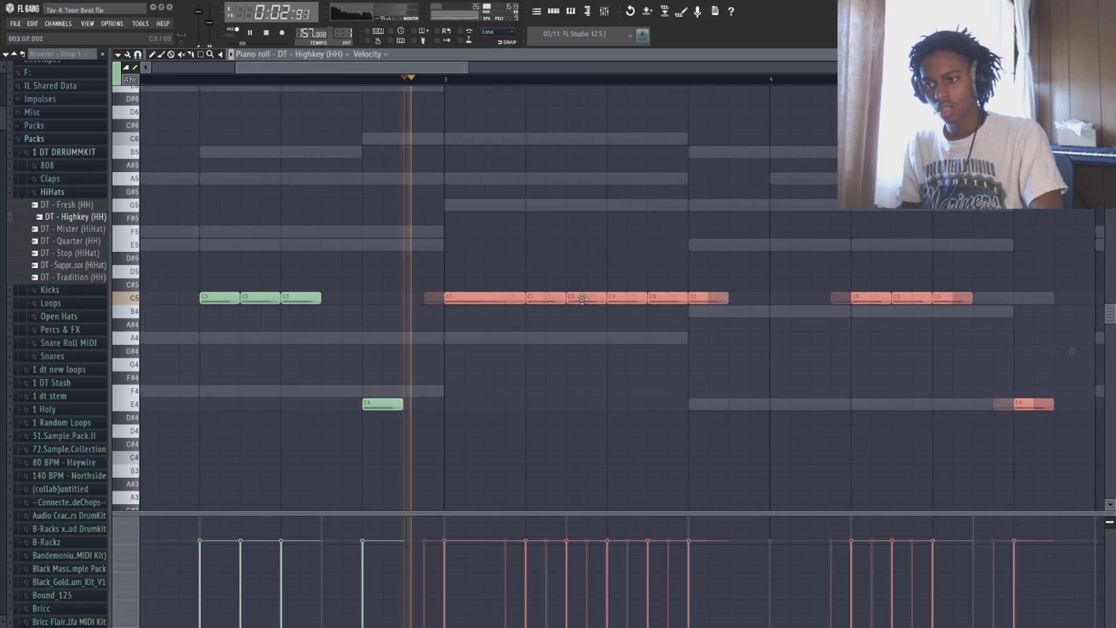
{"action": "key", "text": "space"}
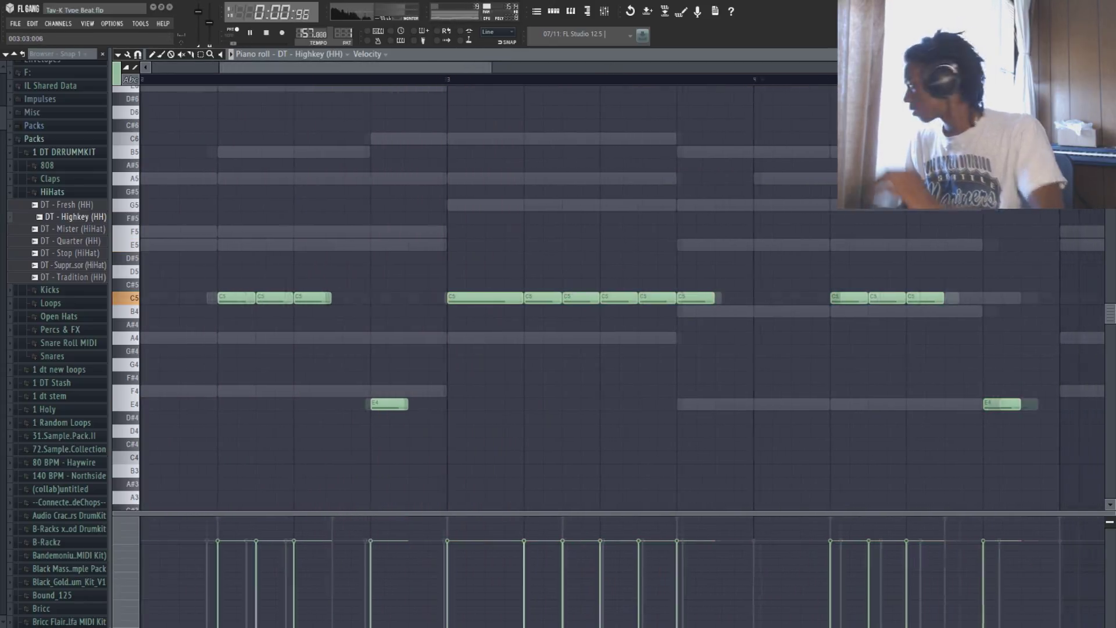
{"action": "scroll", "coordinate": [484, 69], "scroll_direction": "down", "scroll_amount": 1}
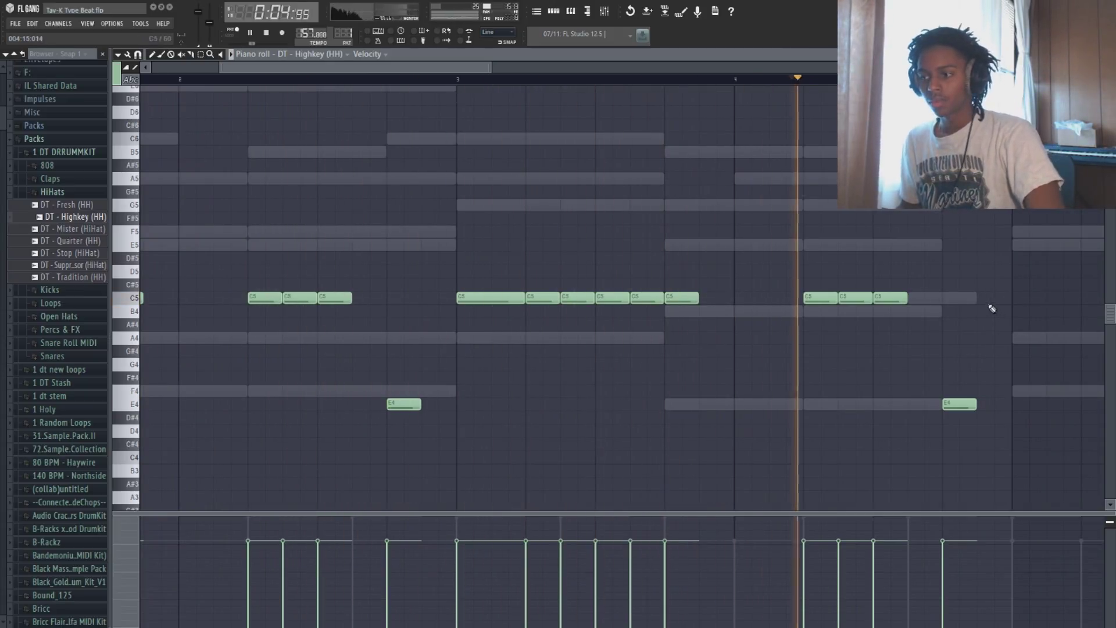
Shorten bar 4's E4 hi-hat to a sixth of a beat, repeat it into a four-hit roll, and play the pattern.
{"action": "key", "text": "space"}
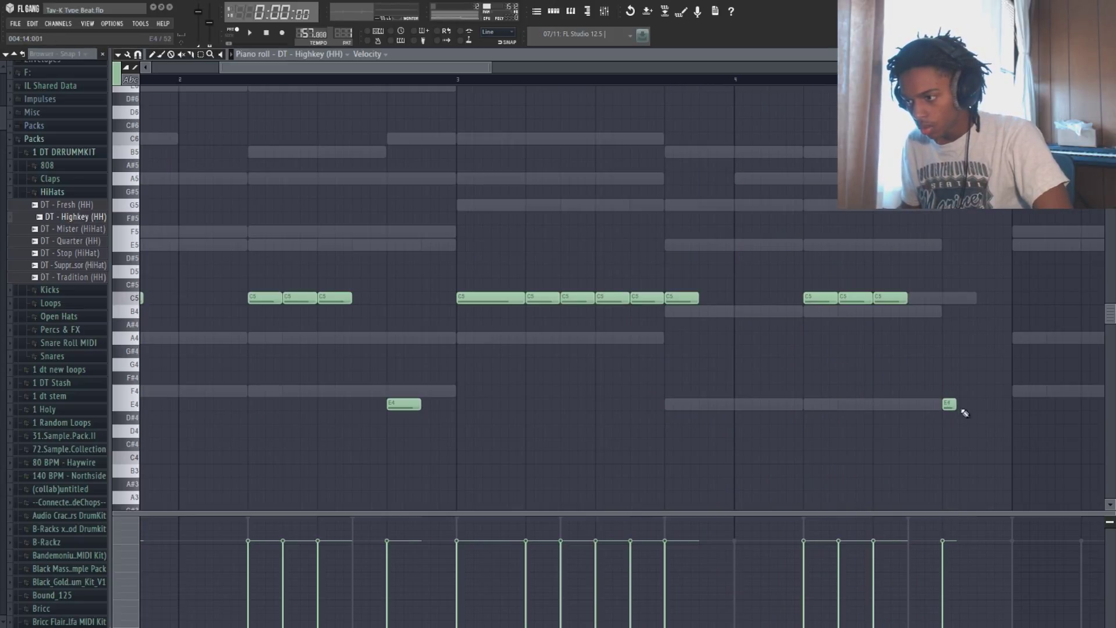
{"action": "scroll", "coordinate": [906, 68], "scroll_direction": "up", "scroll_amount": 3}
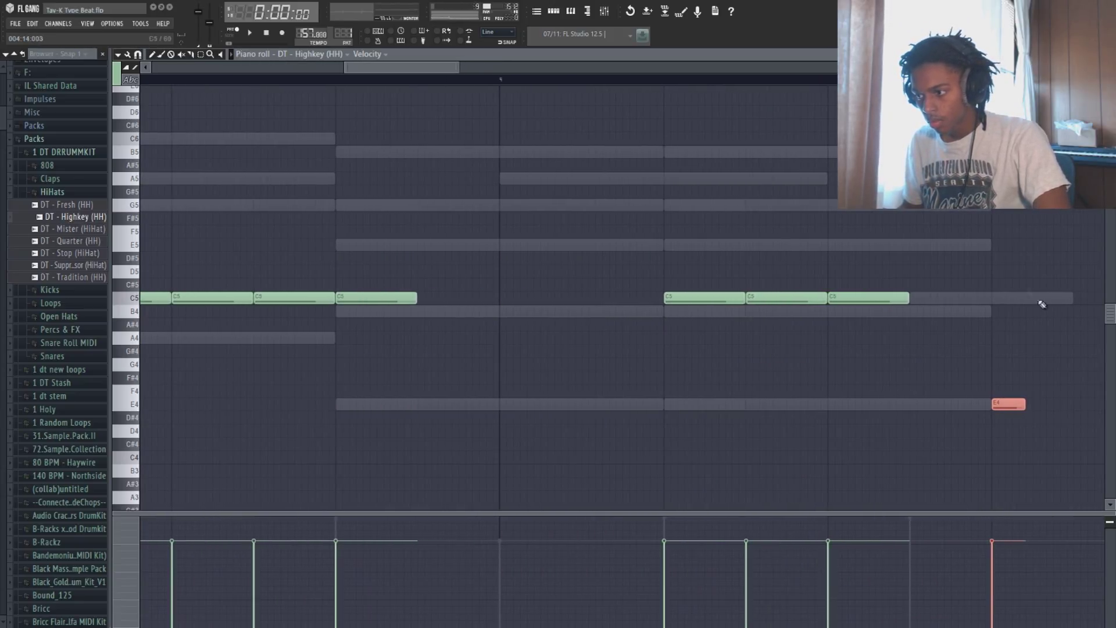
{"action": "scroll", "coordinate": [782, 71], "scroll_direction": "down", "scroll_amount": 1}
{"action": "key", "text": "ctrl+b"}
{"action": "key", "text": "ctrl+b"}
{"action": "key", "text": "ctrl+b"}
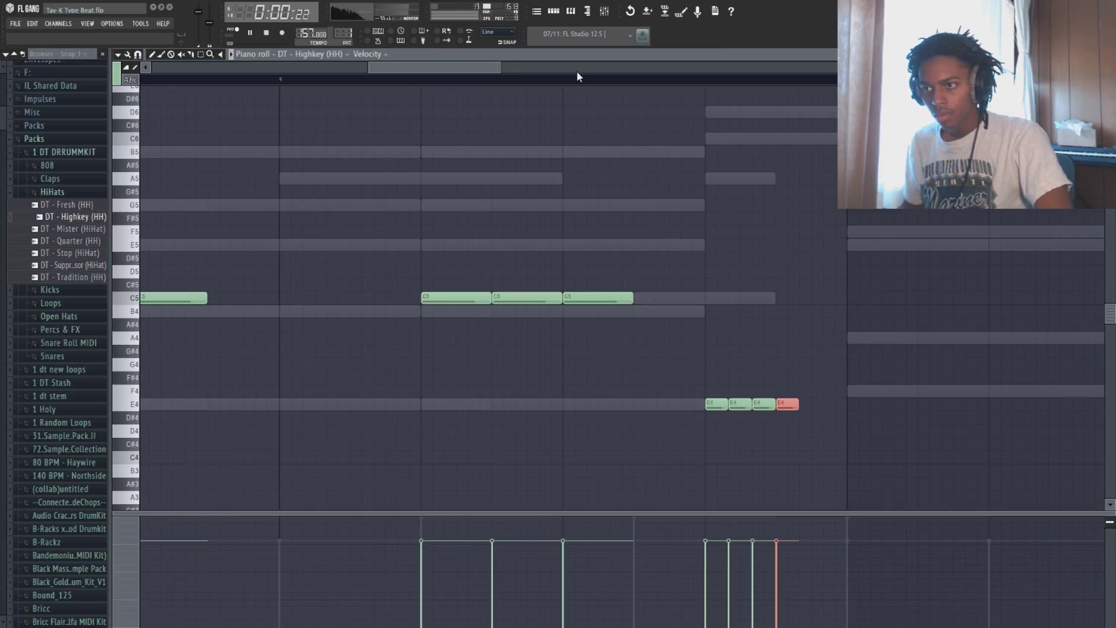
{"action": "scroll", "coordinate": [577, 75], "scroll_direction": "down", "scroll_amount": 2}
{"action": "left_click", "coordinate": [266, 34]}
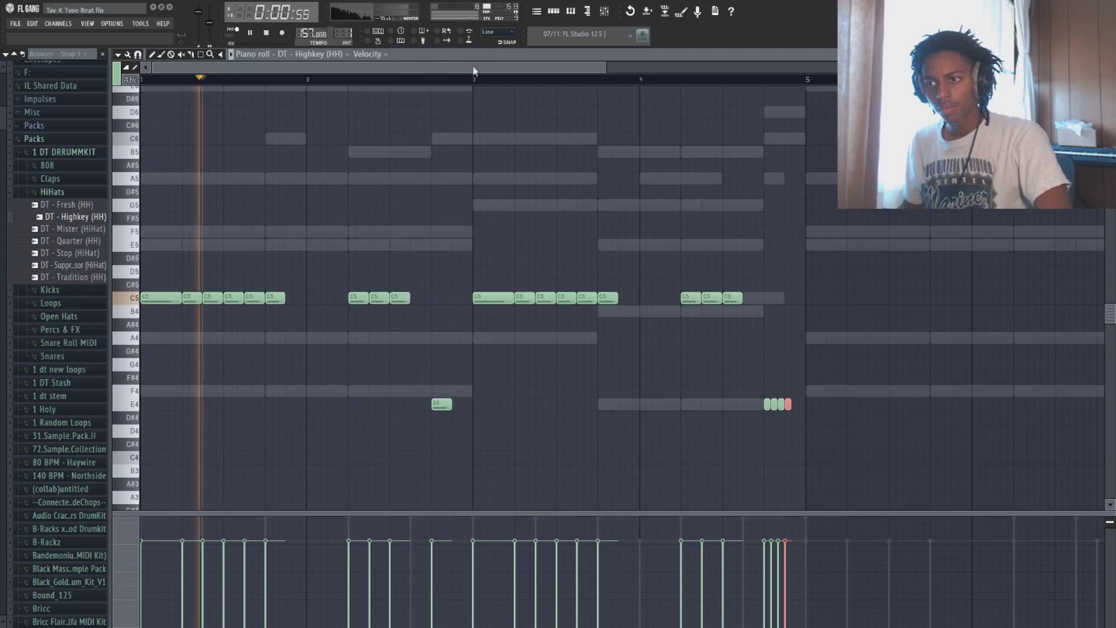
{"action": "scroll", "coordinate": [577, 219], "scroll_direction": "down", "scroll_amount": 4}
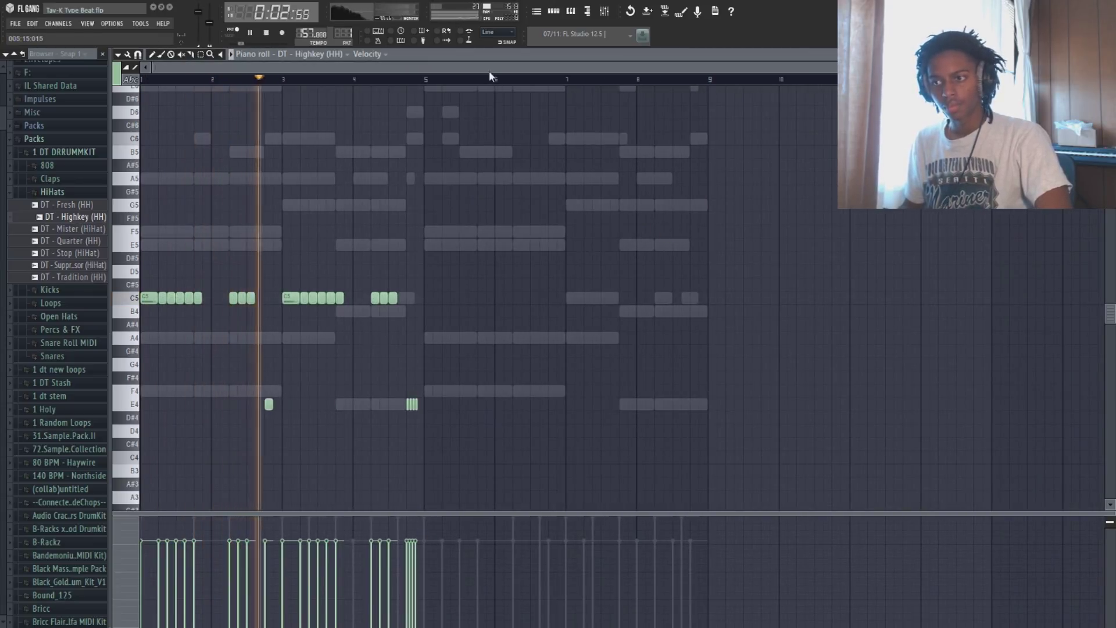
Raise bar 4's hi-hat roll to G#4, lengthen its last hit to the bar's end, and duplicate the four-bar pattern into bars 5 to 8.
{"action": "scroll", "coordinate": [490, 75], "scroll_direction": "up", "scroll_amount": 3}
{"action": "left_click_drag", "start_coordinate": [642, 416], "coordinate": [602, 351]}
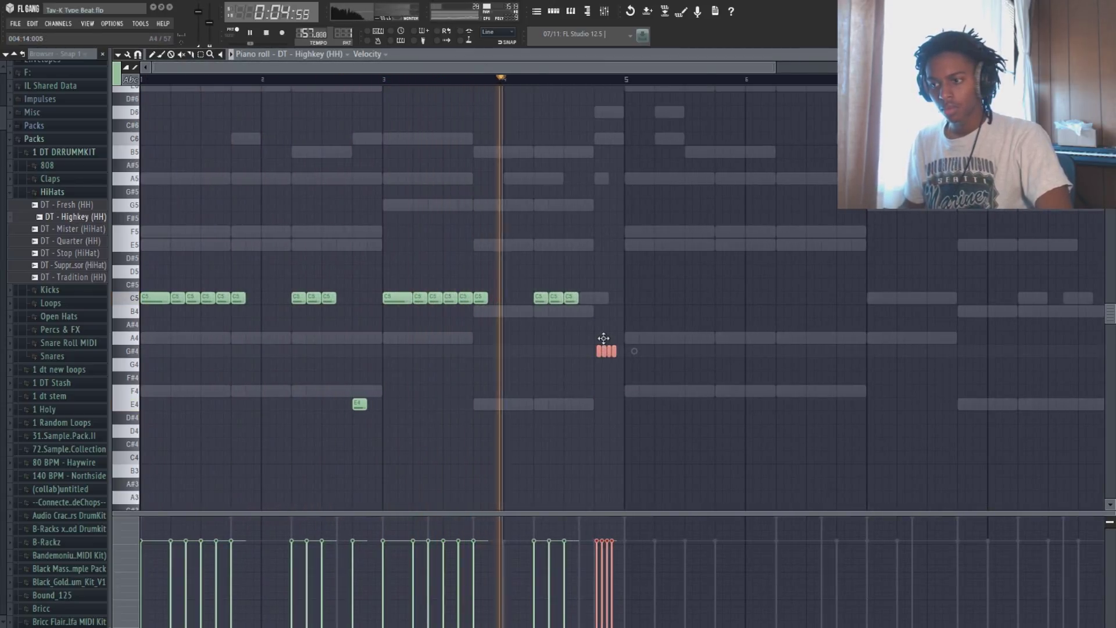
{"action": "left_click", "coordinate": [708, 267], "text": "ctrl"}
{"action": "scroll", "coordinate": [554, 69], "scroll_direction": "up", "scroll_amount": 3}
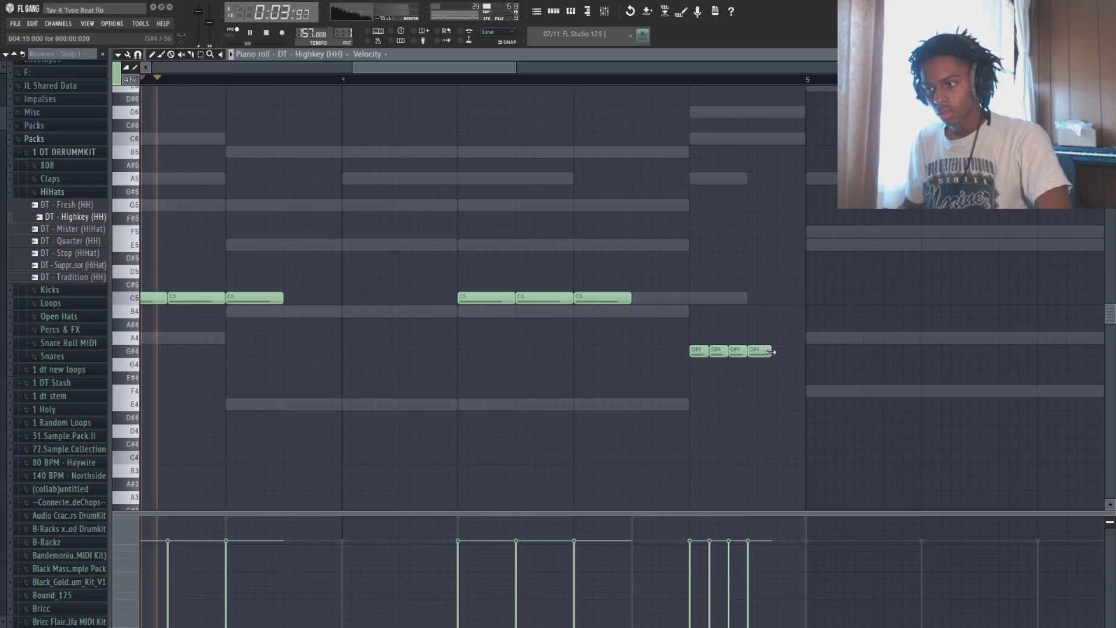
{"action": "key", "text": "ctrl+b"}
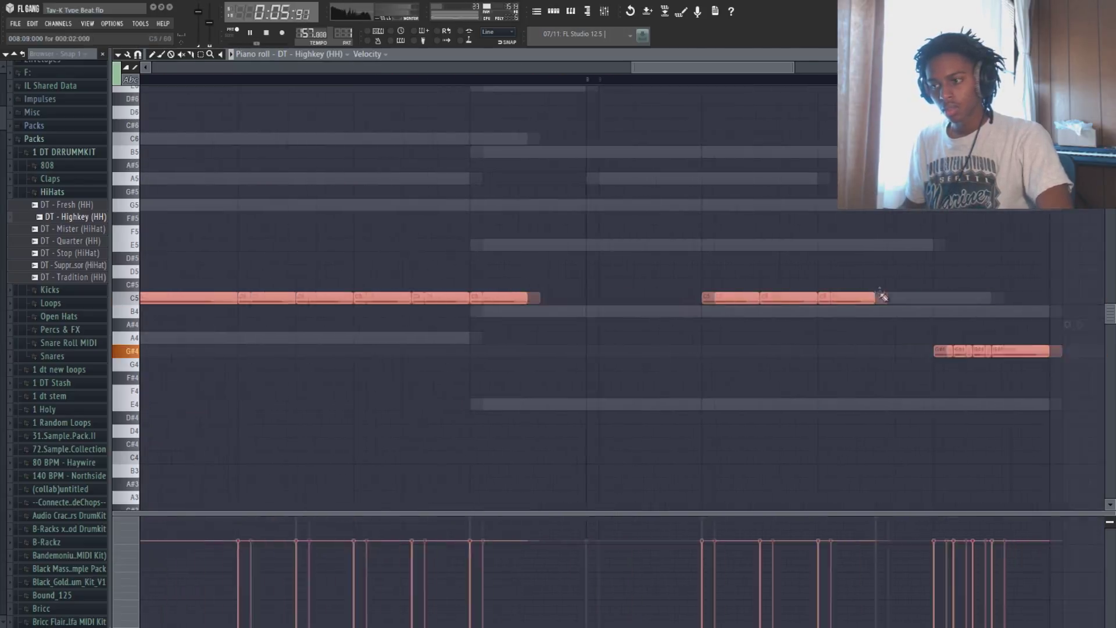
{"action": "right_click", "coordinate": [835, 226]}
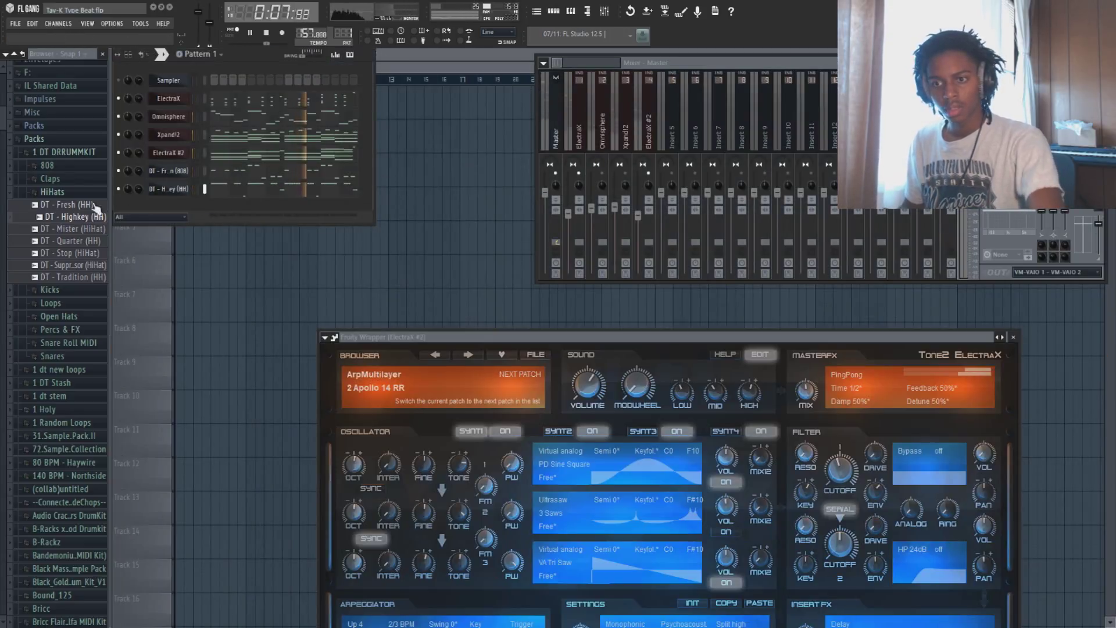
Load the [PB5] Official Trap Clp sample from the recent files into a new channel and place a clap on step 9.
{"action": "left_click", "coordinate": [69, 178]}
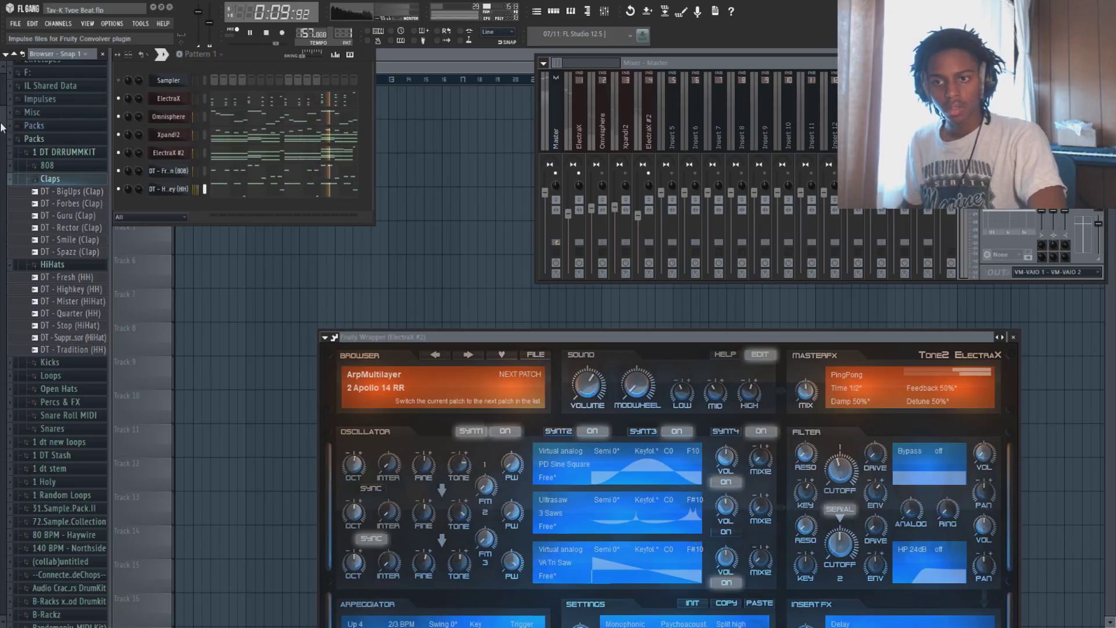
{"action": "left_click_drag", "start_coordinate": [2, 126], "coordinate": [2, 79]}
{"action": "left_click", "coordinate": [58, 81]}
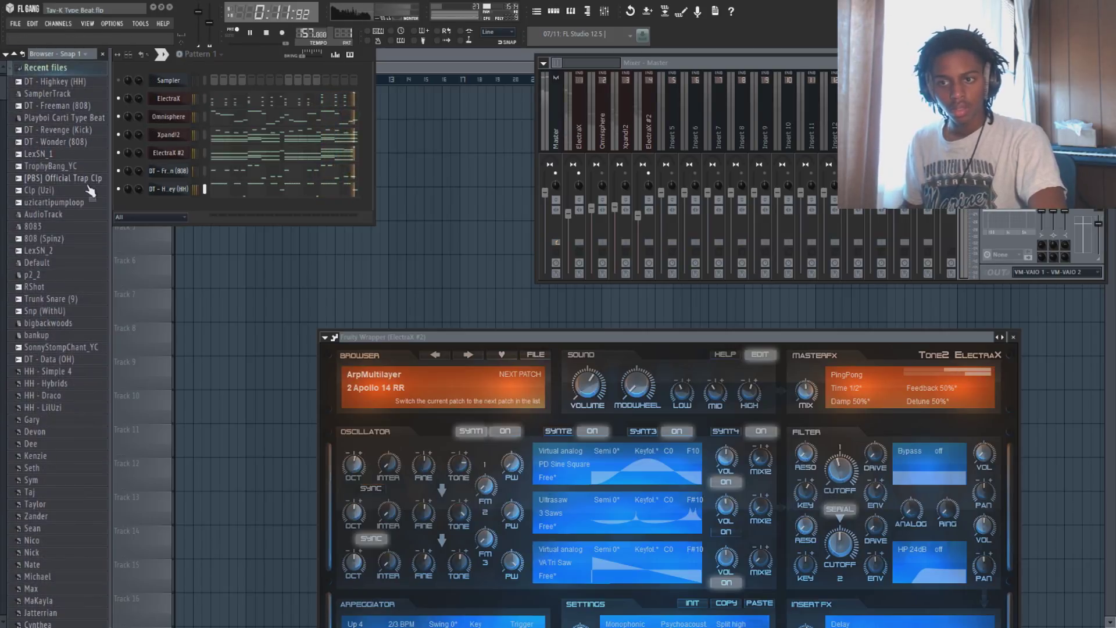
{"action": "left_click_drag", "start_coordinate": [134, 187], "coordinate": [257, 205]}
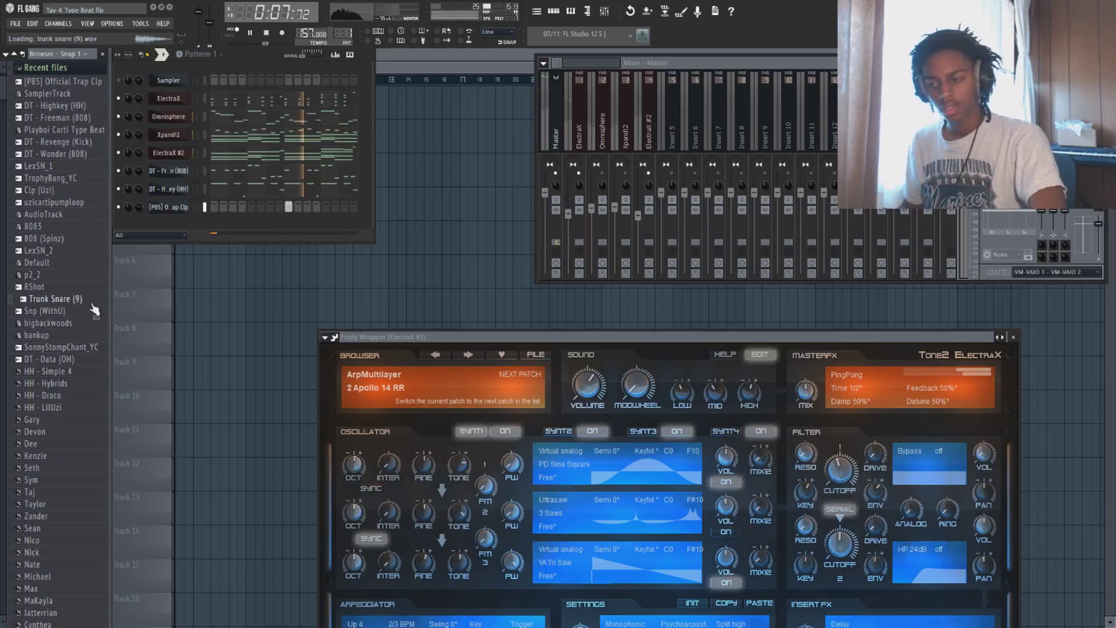
Load the Trunk Snare (9) sample from the recent files into a new channel and open its piano roll.
{"action": "left_click_drag", "start_coordinate": [153, 322], "coordinate": [218, 232]}
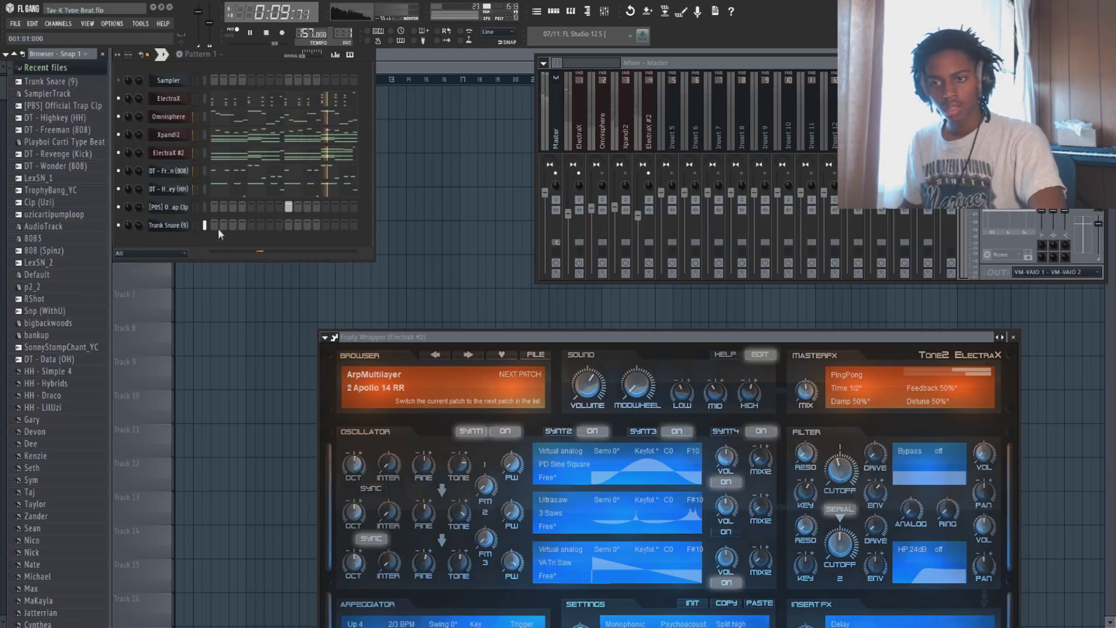
{"action": "key", "text": "F7"}
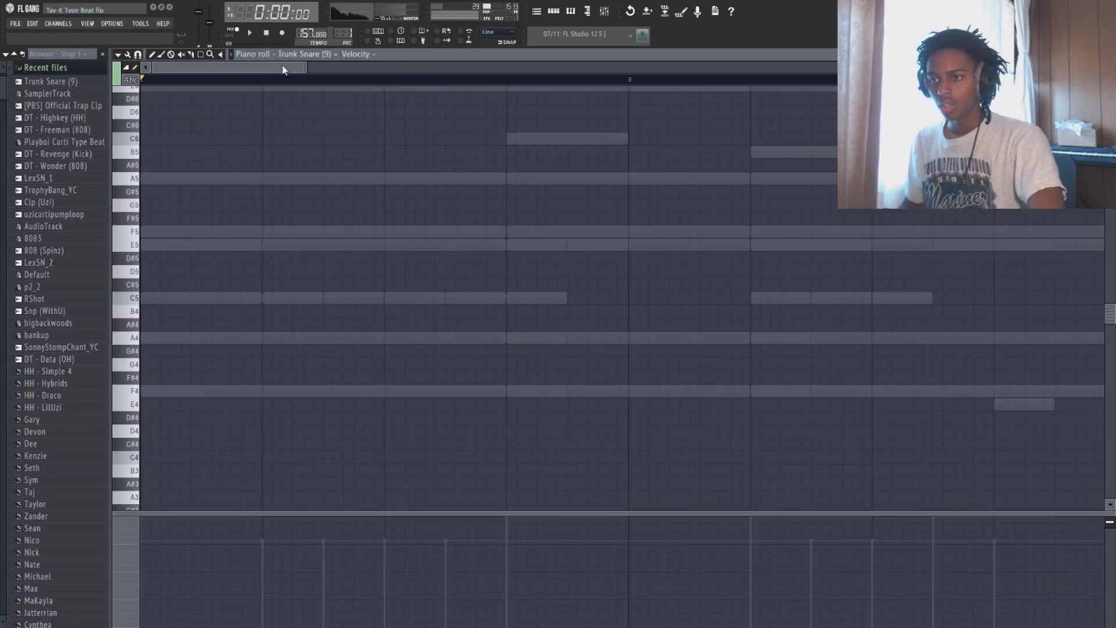
{"action": "left_click", "coordinate": [557, 15]}
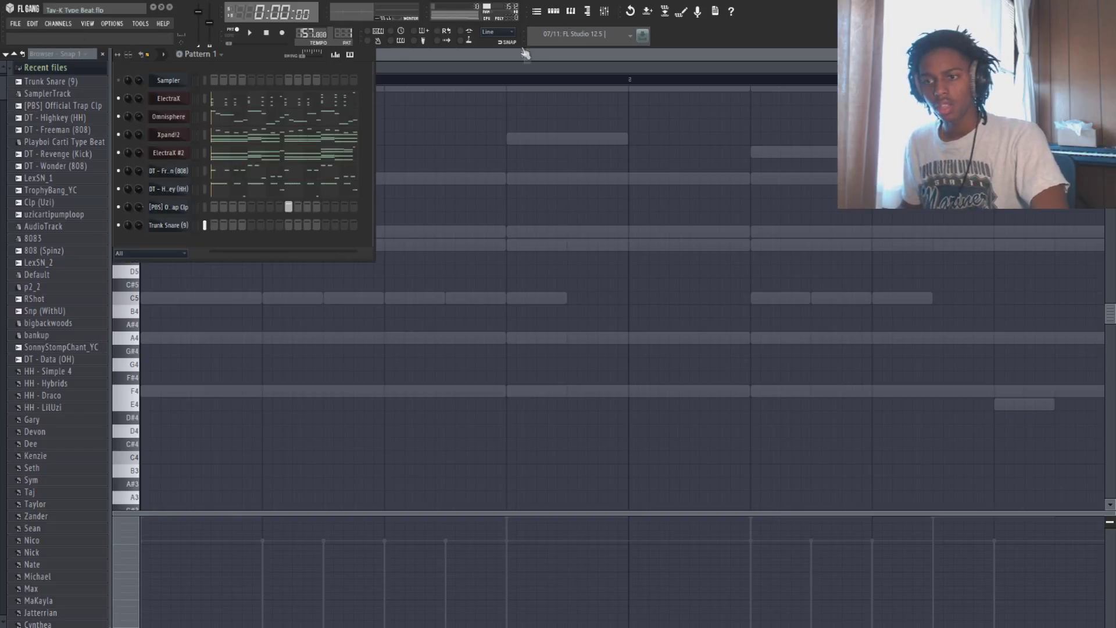
{"action": "left_click", "coordinate": [488, 55]}
{"action": "scroll", "coordinate": [495, 67], "scroll_direction": "down", "scroll_amount": 1}
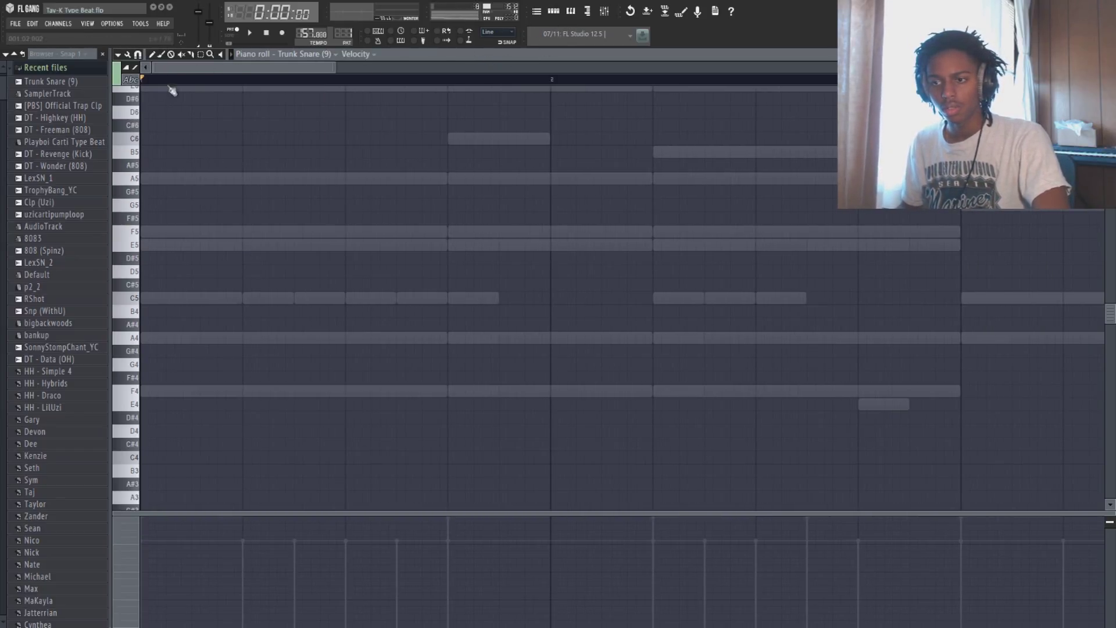
{"action": "scroll", "coordinate": [279, 71], "scroll_direction": "down", "scroll_amount": 1}
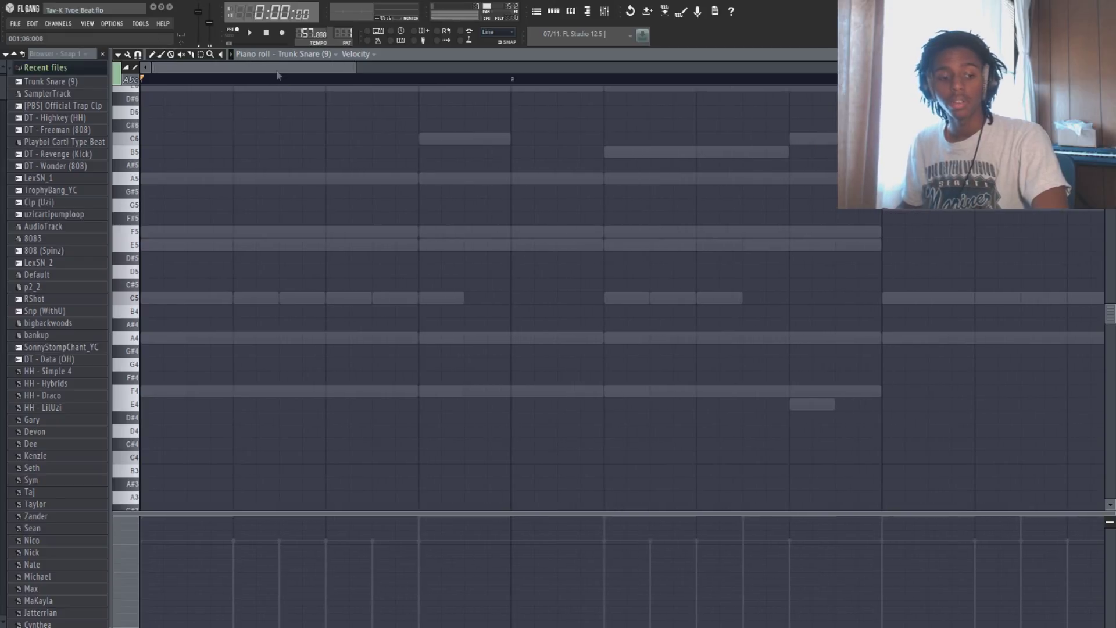
{"action": "scroll", "coordinate": [277, 71], "scroll_direction": "down", "scroll_amount": 1}
Draw three consecutive one-step C5 snare hits from bar 1's second beat and another on step 15.
{"action": "left_click", "coordinate": [175, 299]}
{"action": "key", "text": "space"}
{"action": "key", "text": "space"}
{"action": "right_click", "coordinate": [196, 299]}
{"action": "key", "text": "space"}
{"action": "left_click", "coordinate": [240, 298]}
{"action": "left_click_drag", "start_coordinate": [260, 300], "coordinate": [243, 301]}
{"action": "left_click", "coordinate": [250, 300]}
{"action": "left_click", "coordinate": [269, 299]}
{"action": "left_click", "coordinate": [435, 298]}
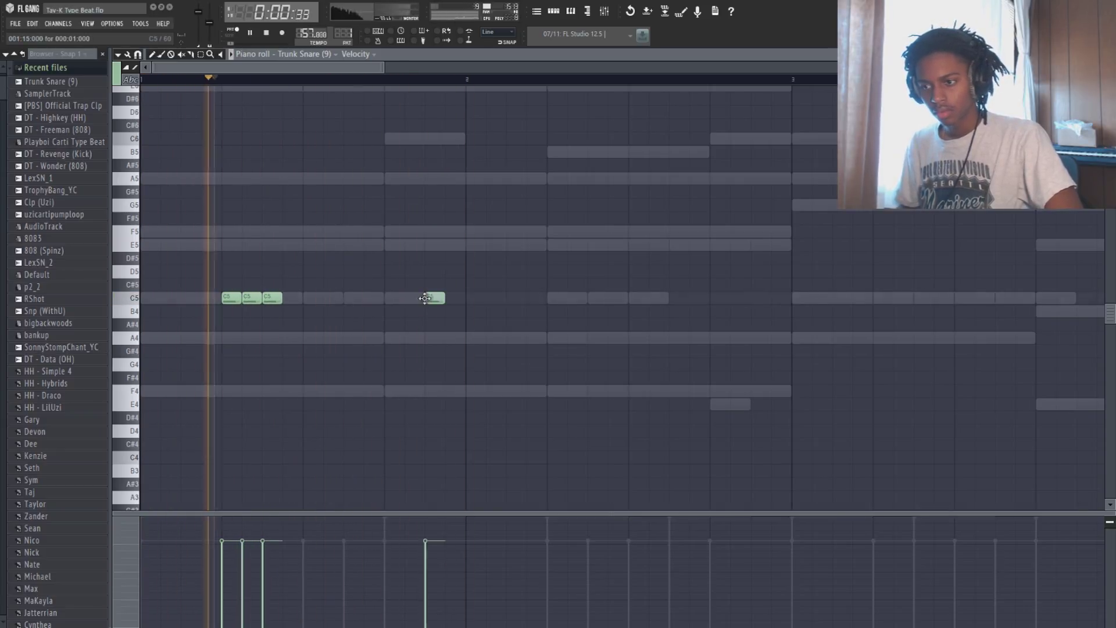
Add C5 snare hits on steps 3 and 15 of bar 2 and steps 5, 7 and 15 of bar 3.
{"action": "left_click", "coordinate": [516, 298]}
{"action": "left_click", "coordinate": [761, 298]}
{"action": "left_click", "coordinate": [882, 298]}
{"action": "left_click", "coordinate": [922, 298]}
{"action": "scroll", "coordinate": [792, 71], "scroll_direction": "down", "scroll_amount": 4}
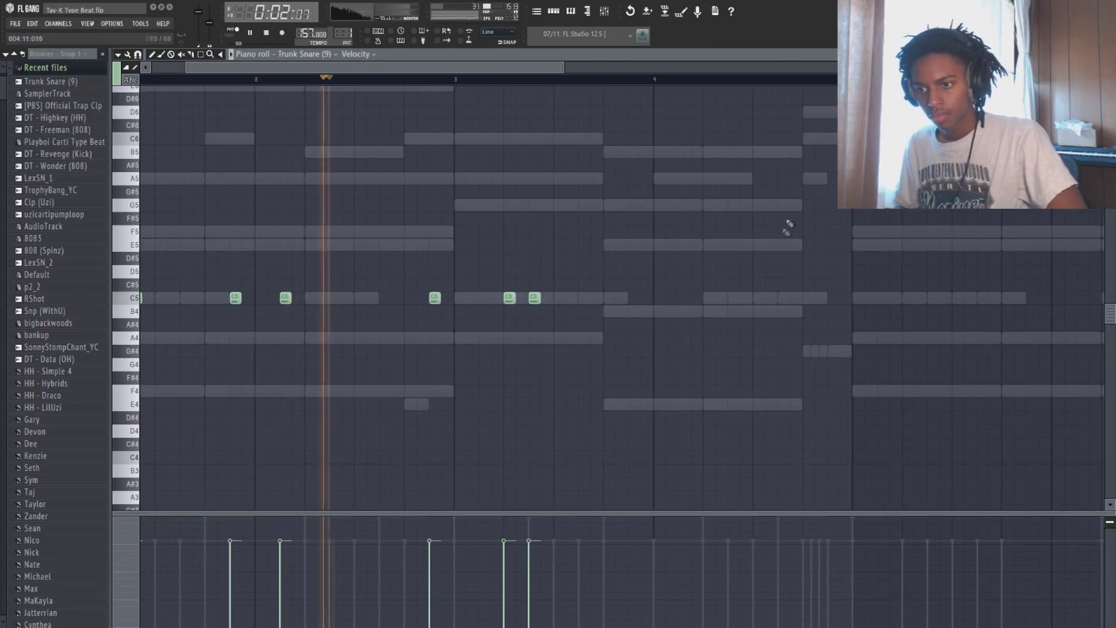
{"action": "left_click", "coordinate": [633, 298]}
Place two adjacent C5 snare hits on steps 7 and 8 of bar 4 and play the pattern back.
{"action": "left_click", "coordinate": [757, 298]}
{"action": "key", "text": "space"}
{"action": "right_click", "coordinate": [755, 298]}
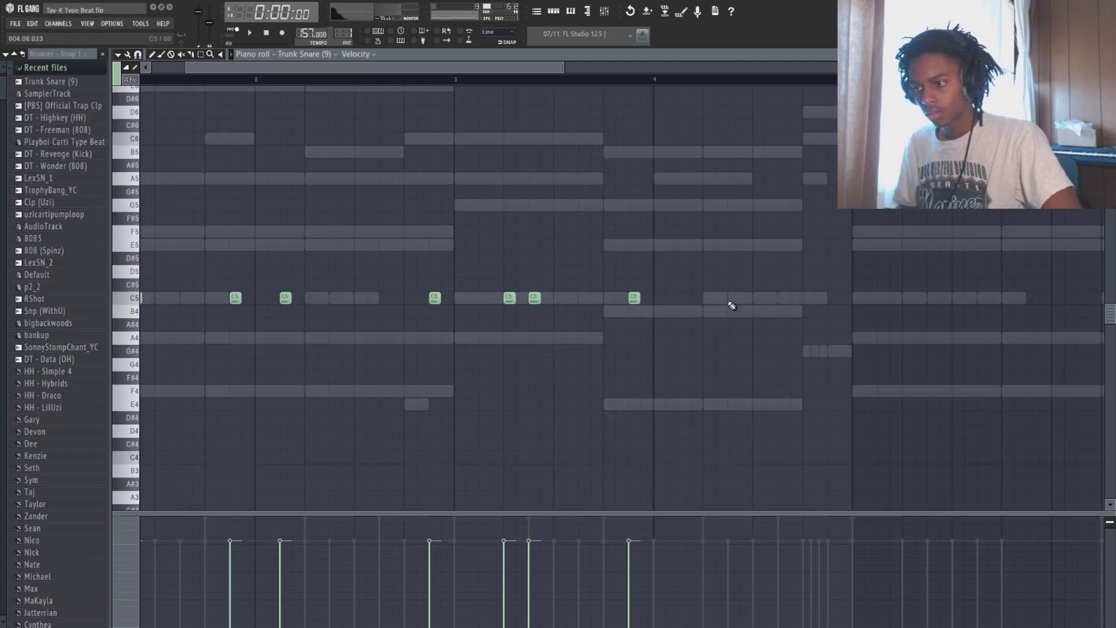
{"action": "left_click", "coordinate": [719, 298]}
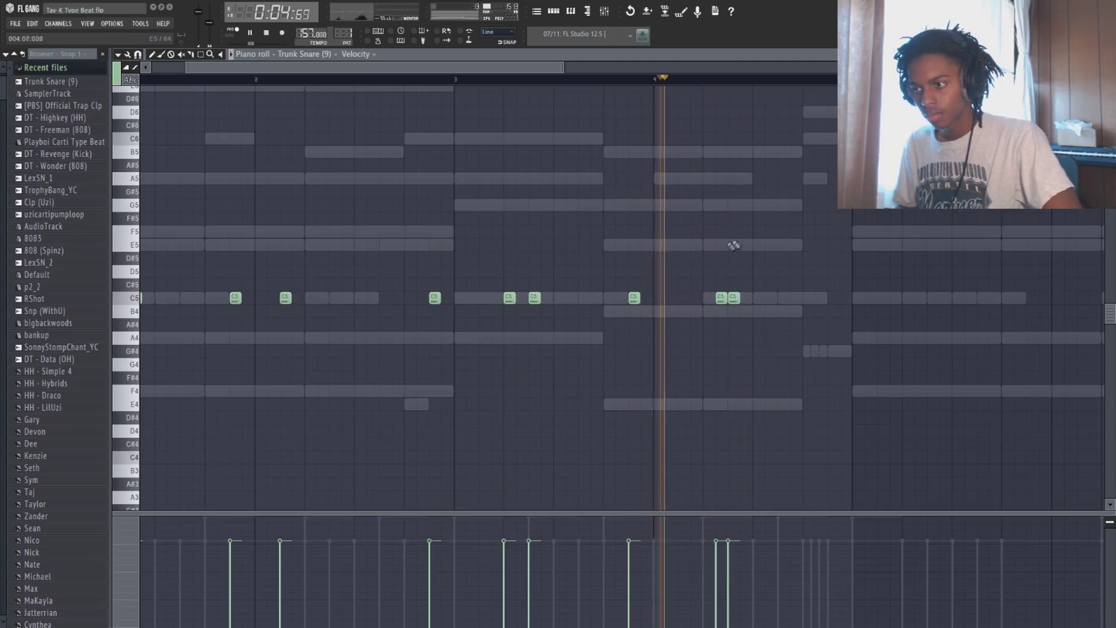
{"action": "key", "text": "space"}
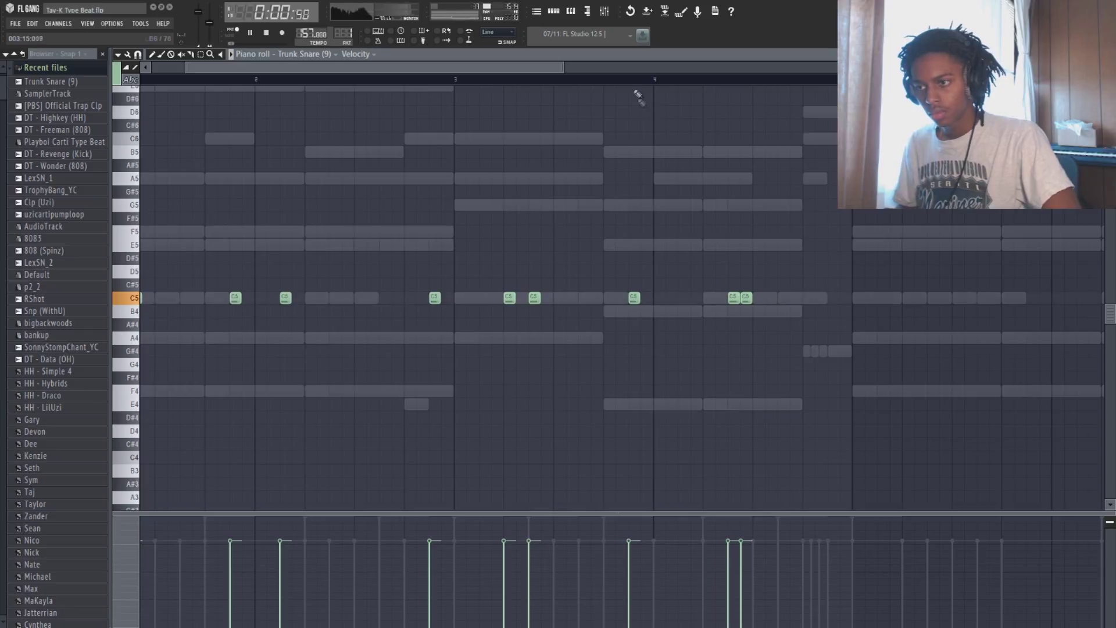
{"action": "scroll", "coordinate": [615, 72], "scroll_direction": "down", "scroll_amount": 2}
{"action": "key", "text": "space"}
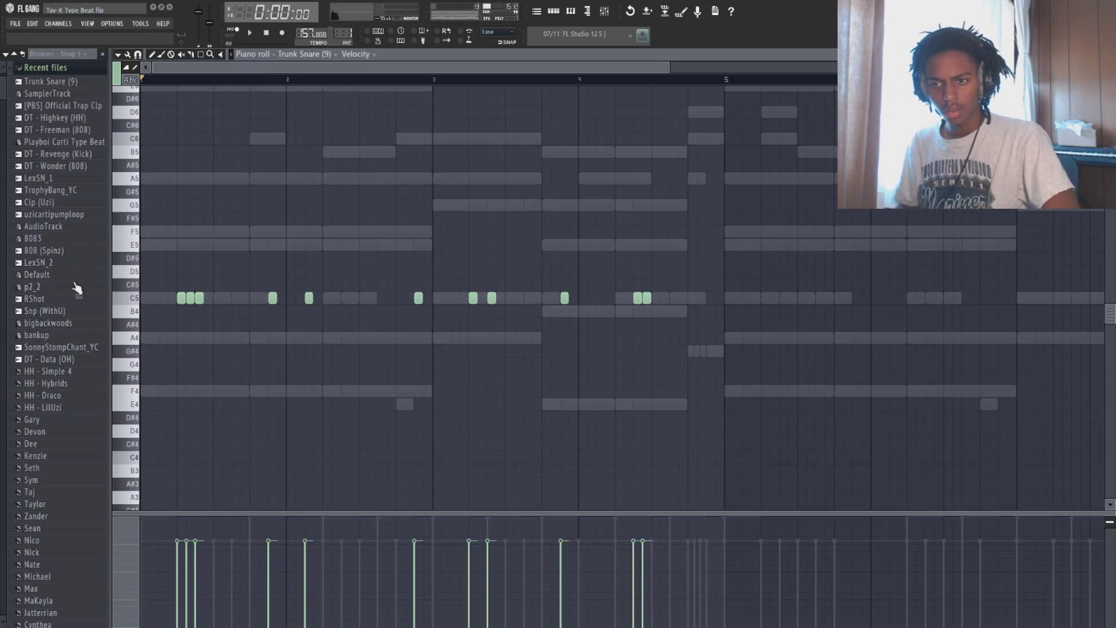
Audition LexSN_2 from the recent files and swap it in for the Trunk Snare (9) sample, keeping the drawn notes.
{"action": "left_click", "coordinate": [74, 262]}
{"action": "key", "text": "space"}
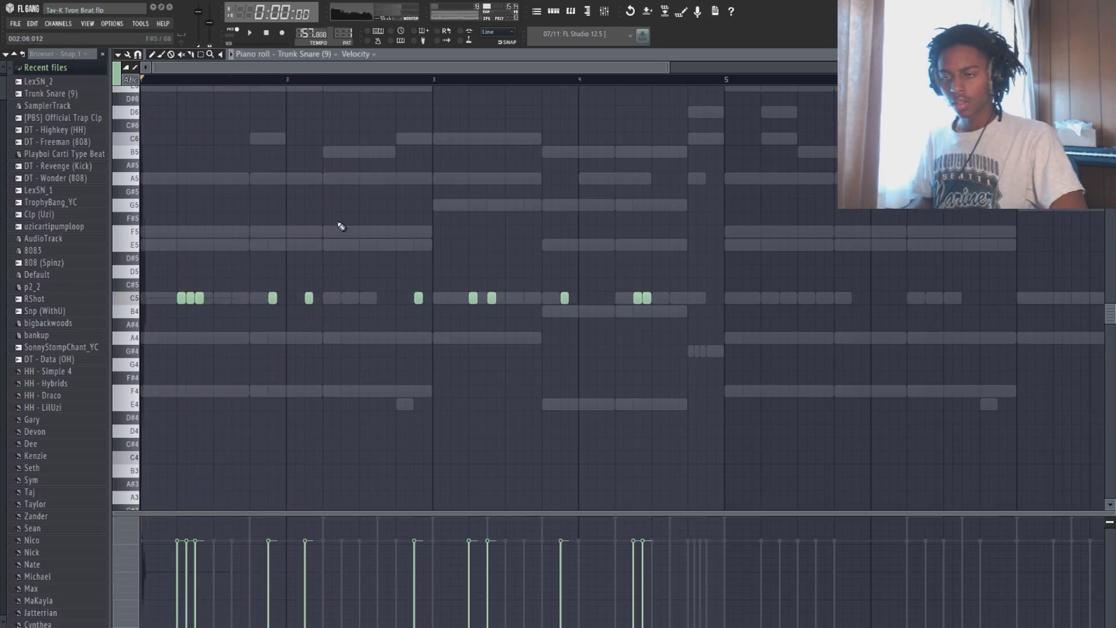
{"action": "left_click", "coordinate": [555, 13]}
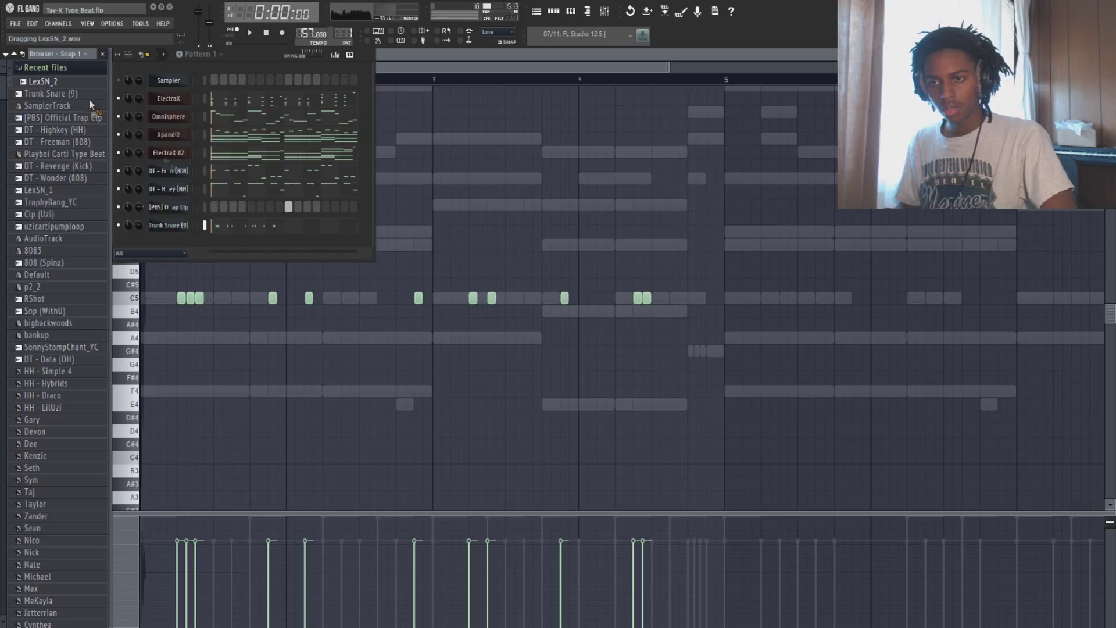
{"action": "left_click_drag", "start_coordinate": [251, 228], "coordinate": [252, 228]}
{"action": "key", "text": "space"}
{"action": "left_click", "coordinate": [555, 13]}
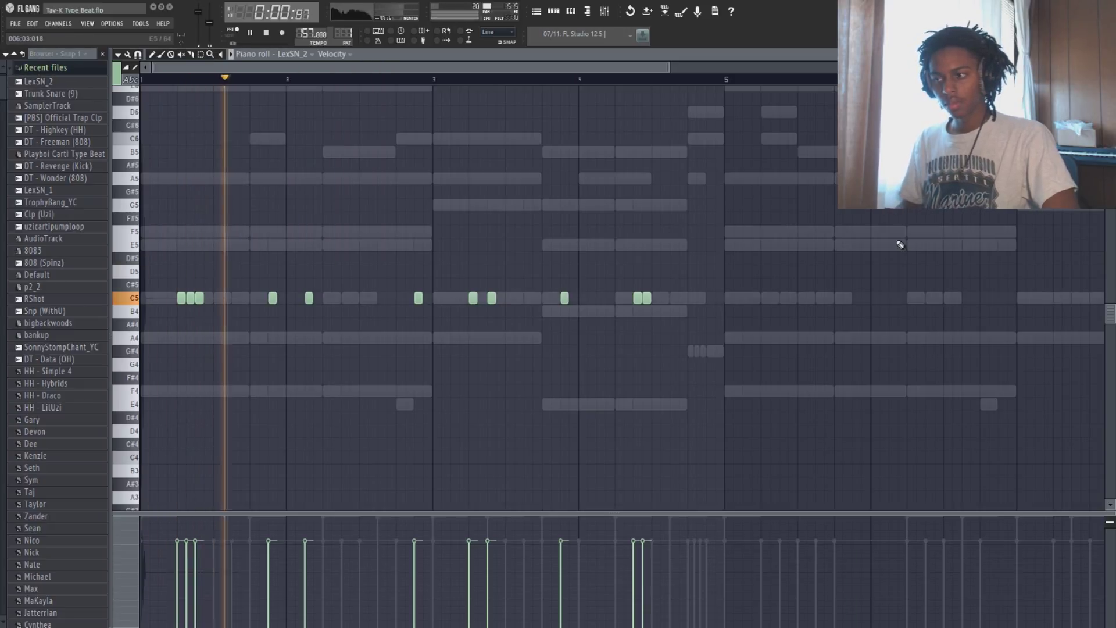
Transpose all snare notes up two semitones to D5 and play them back.
{"action": "key", "text": "space"}
{"action": "key", "text": "shift+Up"}
{"action": "key", "text": "shift+Up"}
{"action": "key", "text": "shift+Up"}
{"action": "key", "text": "space"}
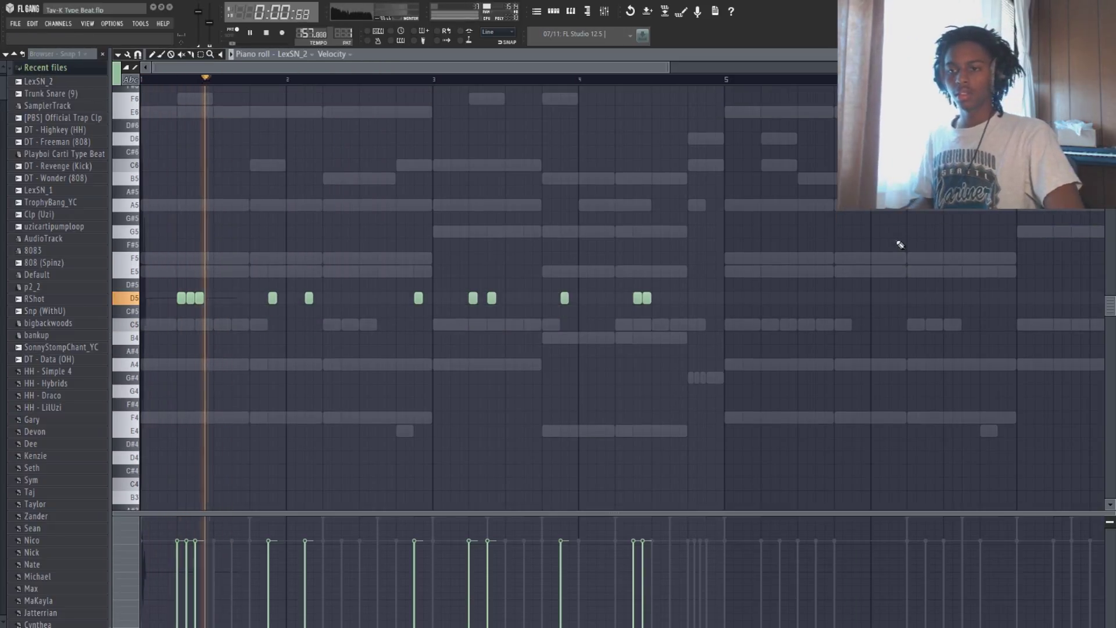
Add D5 snare hits on step 15 of bar 4, step 3 of bar 5, and steps 1, 3 and 5 of bar 6.
{"action": "scroll", "coordinate": [664, 111], "scroll_direction": "up", "scroll_amount": 3}
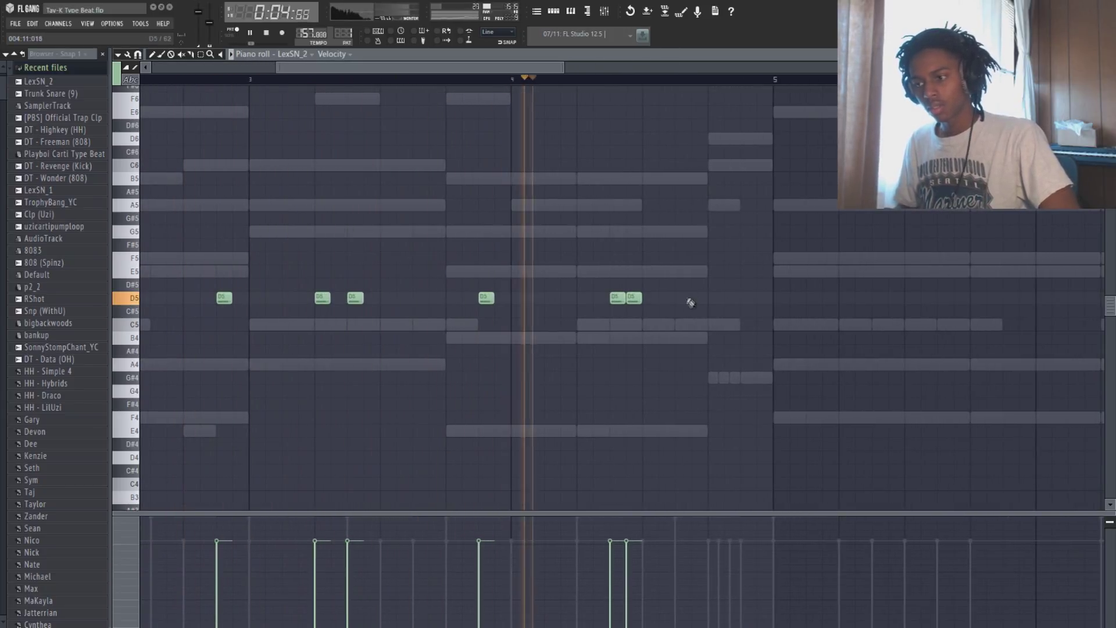
{"action": "left_click", "coordinate": [745, 301]}
{"action": "left_click_drag", "start_coordinate": [563, 68], "coordinate": [641, 74]}
{"action": "left_click", "coordinate": [701, 300]}
{"action": "left_click", "coordinate": [650, 301]}
{"action": "right_click", "coordinate": [703, 299]}
{"action": "left_click", "coordinate": [881, 302]}
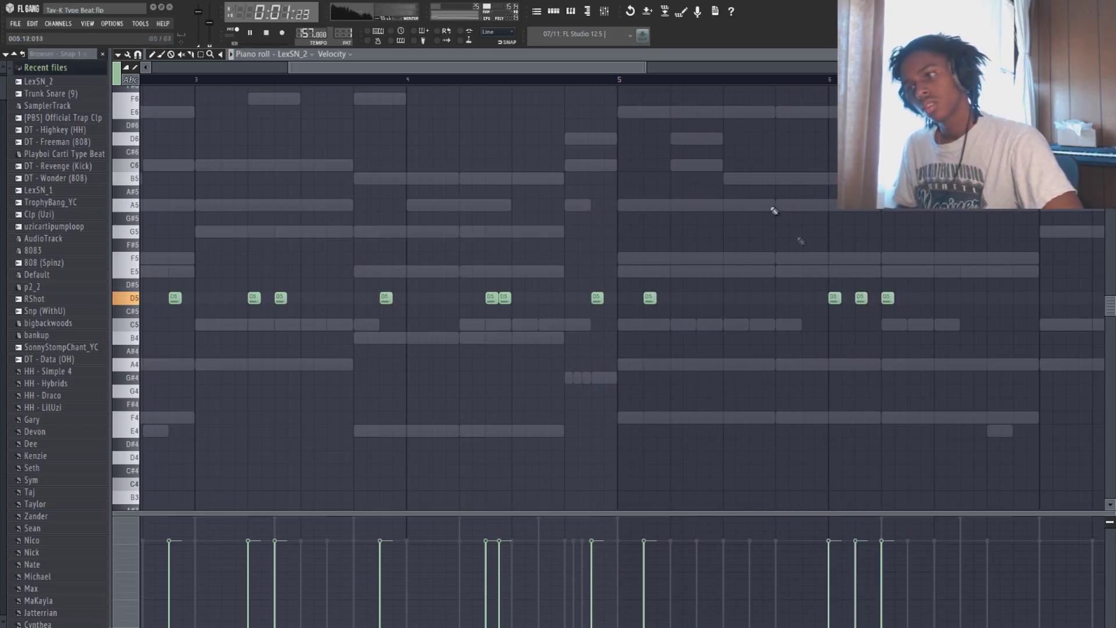
Play from bar 5, move bar 6's third snare hit to step 7, and add a D5 hit on step 15.
{"action": "left_click", "coordinate": [622, 78]}
{"action": "key", "text": "space"}
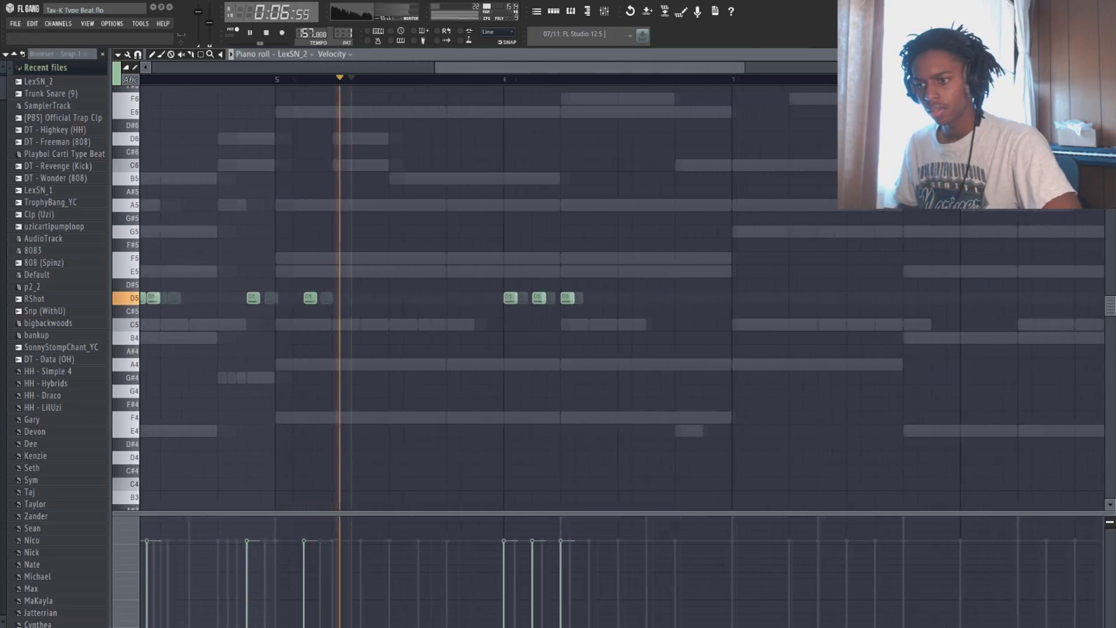
{"action": "key", "text": "space"}
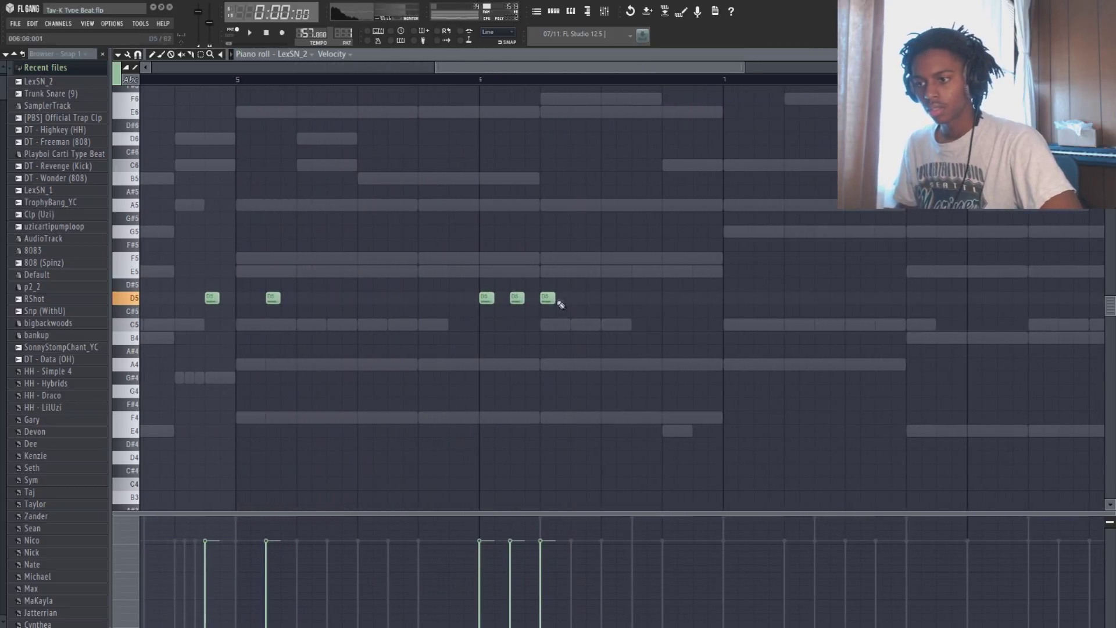
{"action": "scroll", "coordinate": [444, 69], "scroll_direction": "down", "scroll_amount": 2}
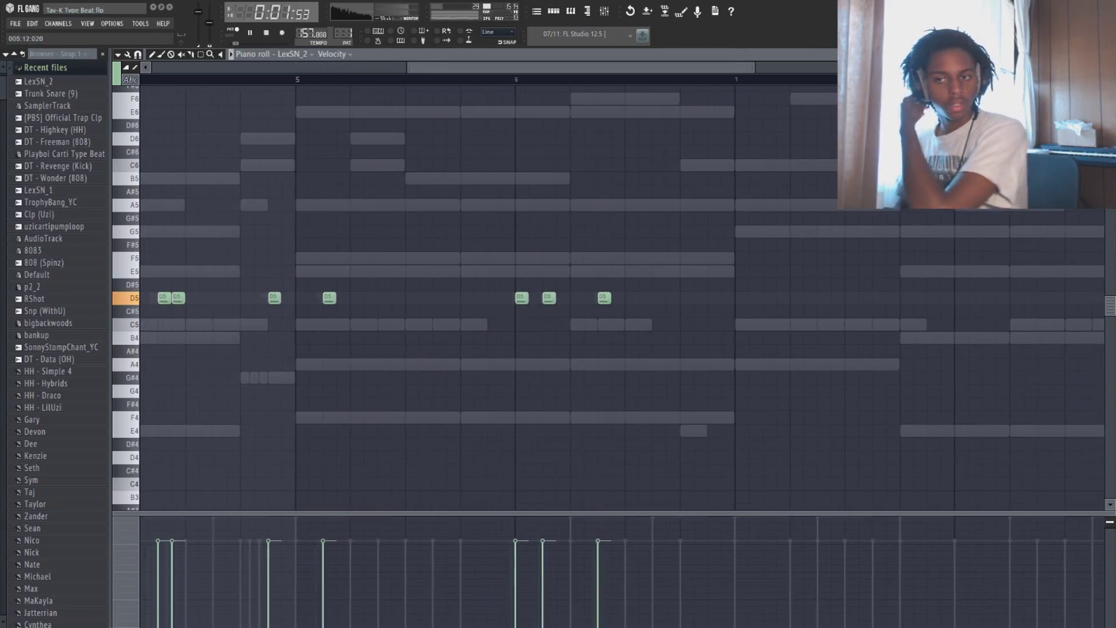
{"action": "left_click", "coordinate": [554, 11]}
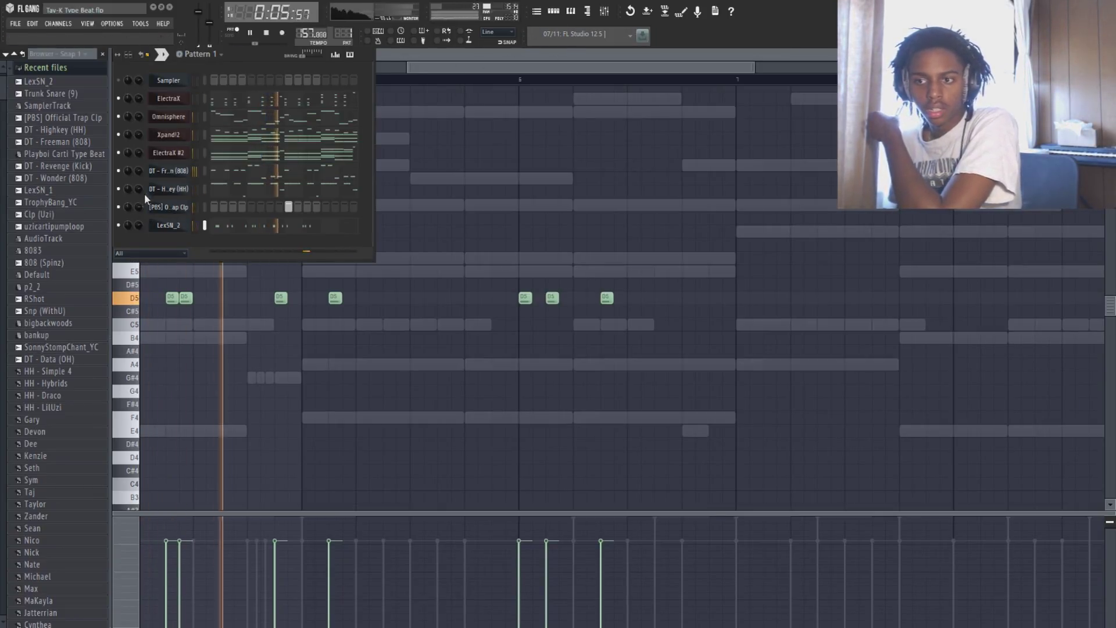
{"action": "left_click", "coordinate": [703, 201]}
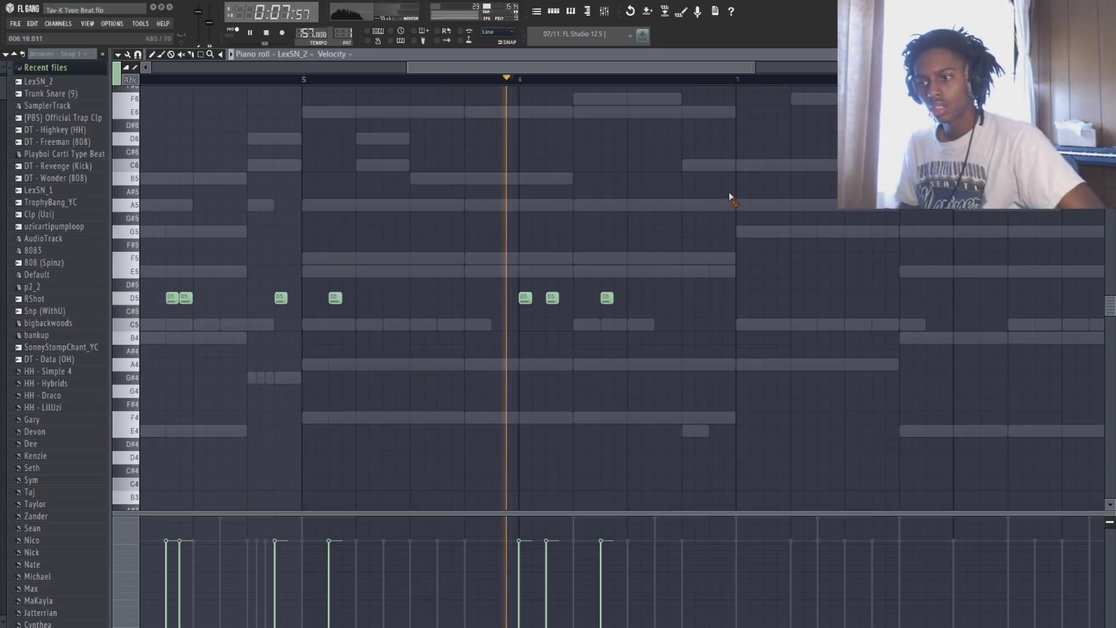
{"action": "left_click", "coordinate": [716, 298]}
{"action": "key", "text": "space"}
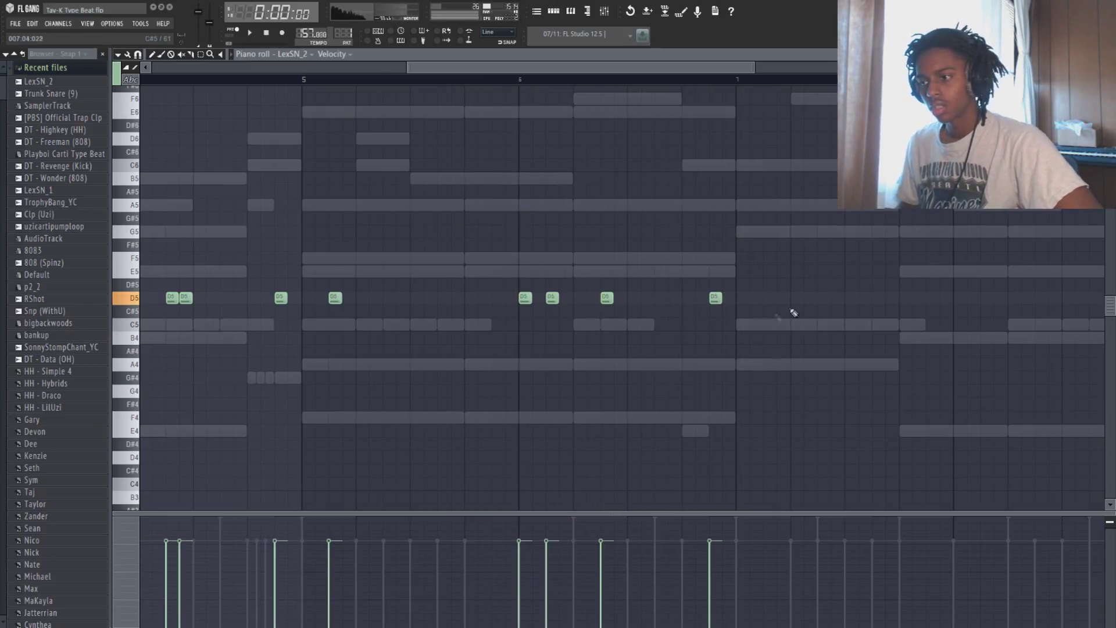
Add D5 snare hits on steps 3, 7 and 15 of bar 7 and steps 1, 3 and 7 of bar 8.
{"action": "left_click", "coordinate": [738, 80]}
{"action": "key", "text": "space"}
{"action": "left_click", "coordinate": [824, 298]}
{"action": "left_click", "coordinate": [932, 298]}
{"action": "key", "text": "space"}
{"action": "left_click", "coordinate": [1001, 298]}
{"action": "left_click", "coordinate": [743, 79]}
{"action": "key", "text": "space"}
{"action": "left_click", "coordinate": [692, 297]}
{"action": "key", "text": "space"}
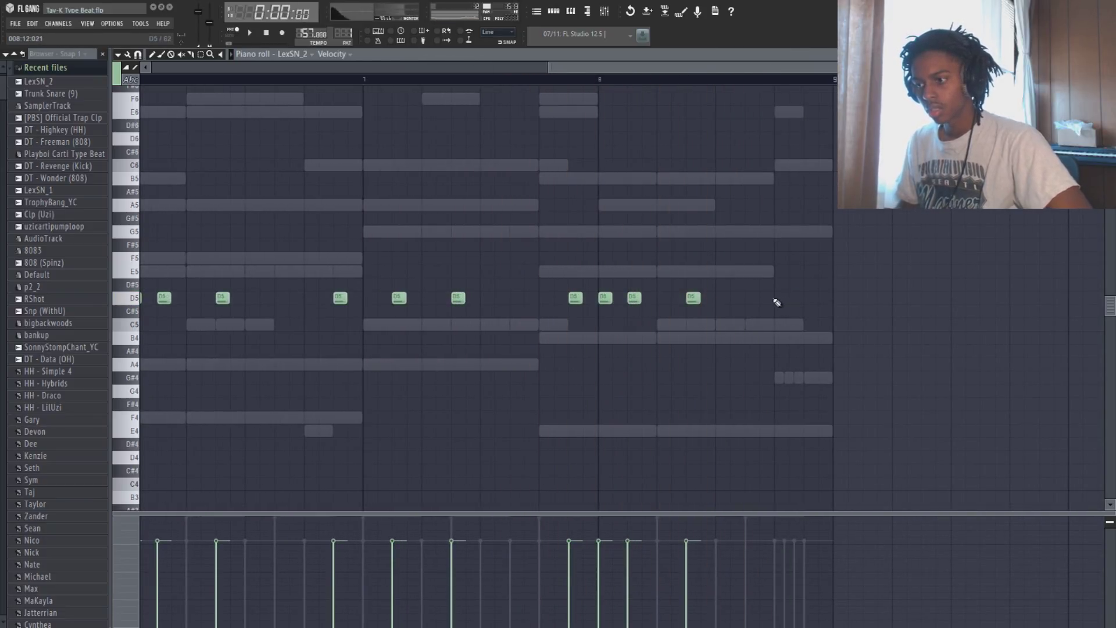
Draw a G#4 snare hit on bar 8's last beat, shorten it to a sixth of a beat, repeat it into a four-hit roll, and select the roll.
{"action": "left_click", "coordinate": [781, 376]}
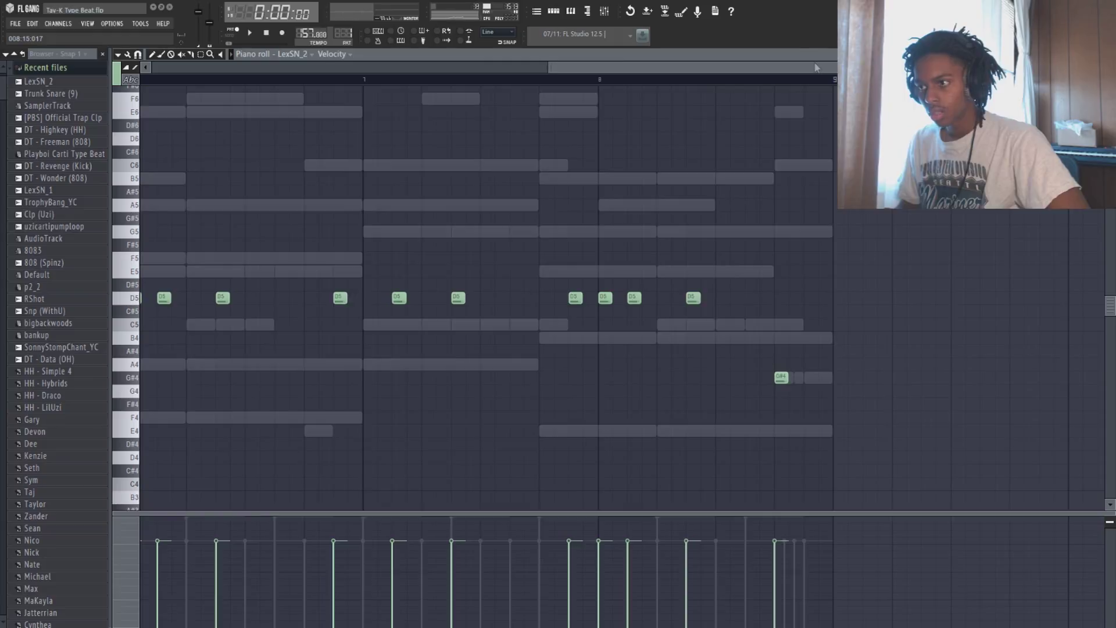
{"action": "scroll", "coordinate": [816, 67], "scroll_direction": "up", "scroll_amount": 5}
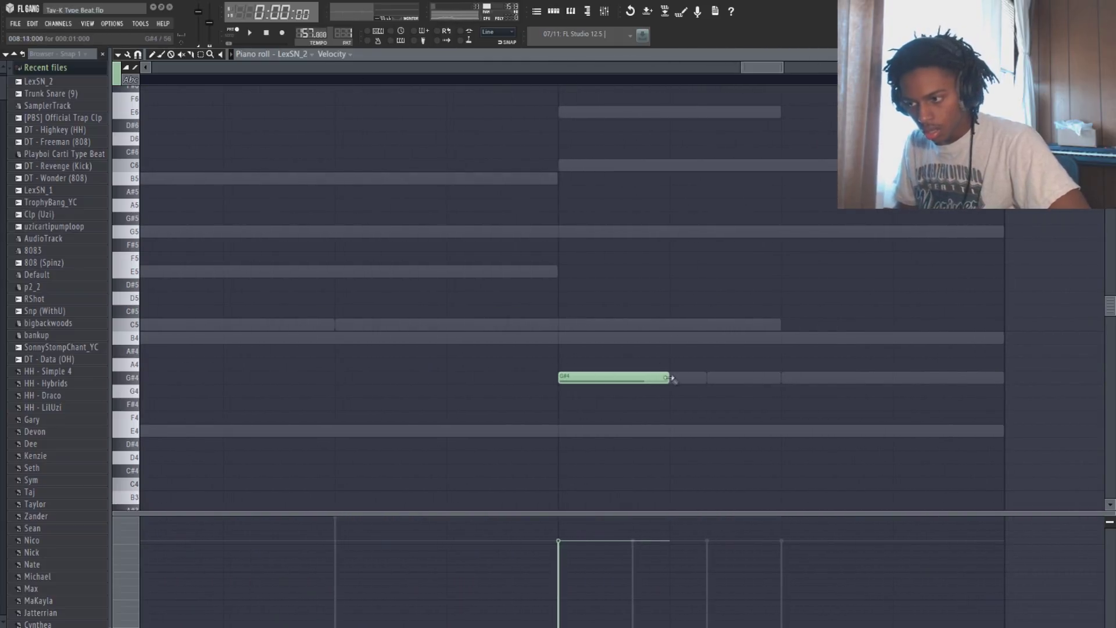
{"action": "left_click_drag", "start_coordinate": [651, 391], "coordinate": [616, 376]}
{"action": "key", "text": "ctrl+b"}
{"action": "key", "text": "ctrl+b"}
{"action": "key", "text": "ctrl+b"}
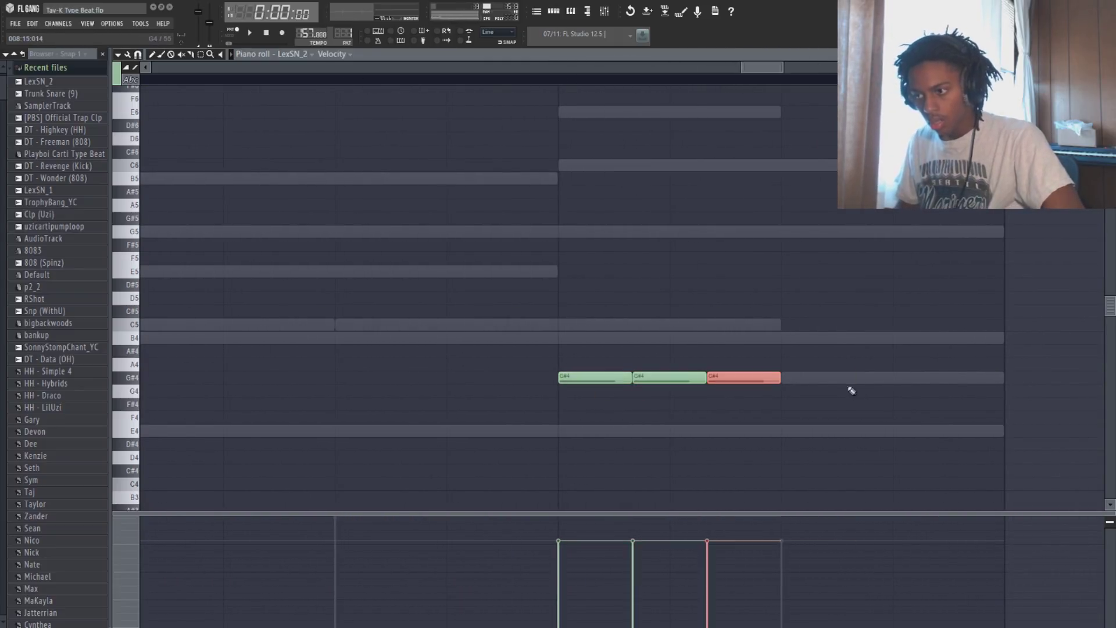
{"action": "left_click_drag", "start_coordinate": [901, 405], "coordinate": [610, 373]}
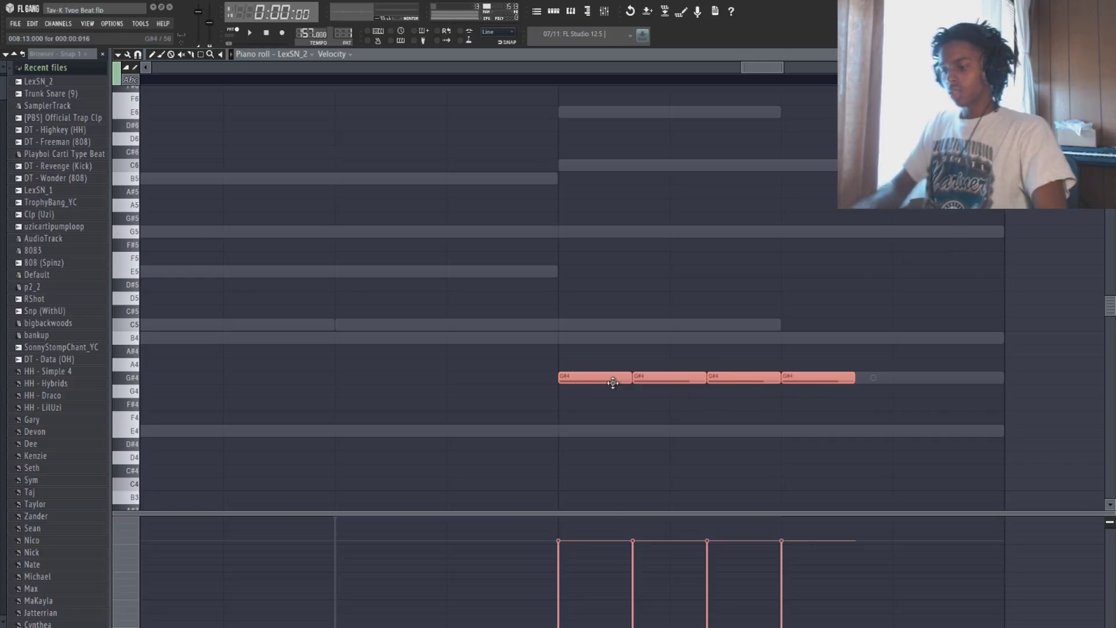
Transpose the selected four-hit snare roll up one octave to G#5 and start playback.
{"action": "key", "text": "ctrl+Up"}
{"action": "key", "text": "space"}
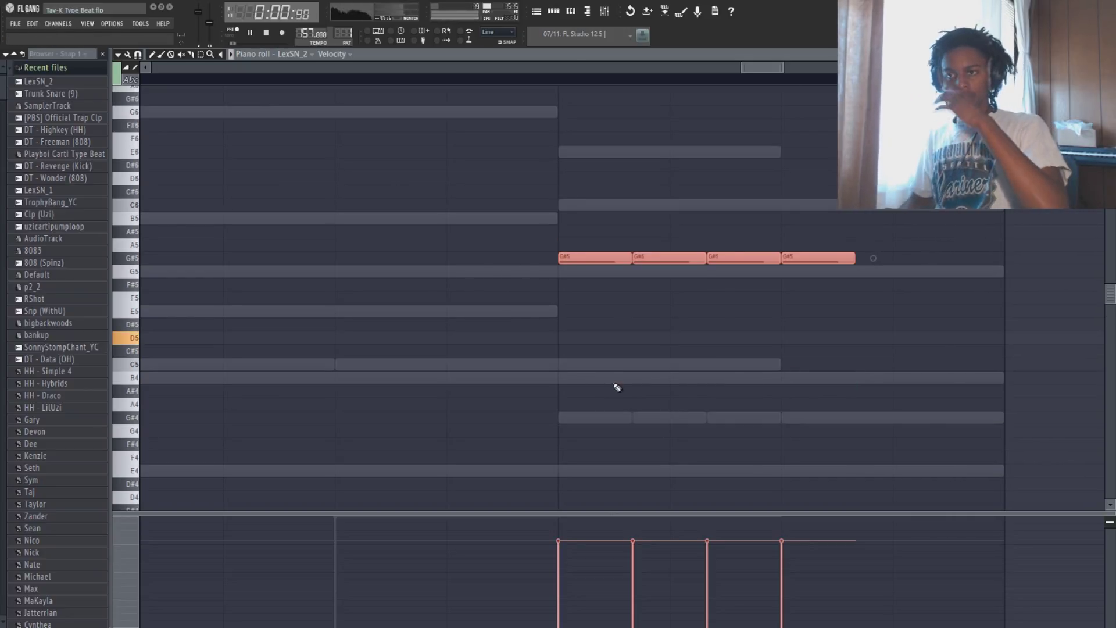
Bring up the channel rack and lower the volumes of the DT - Freeman 808 and LexSN_2 snare channels during playback.
{"action": "left_click", "coordinate": [563, 11]}
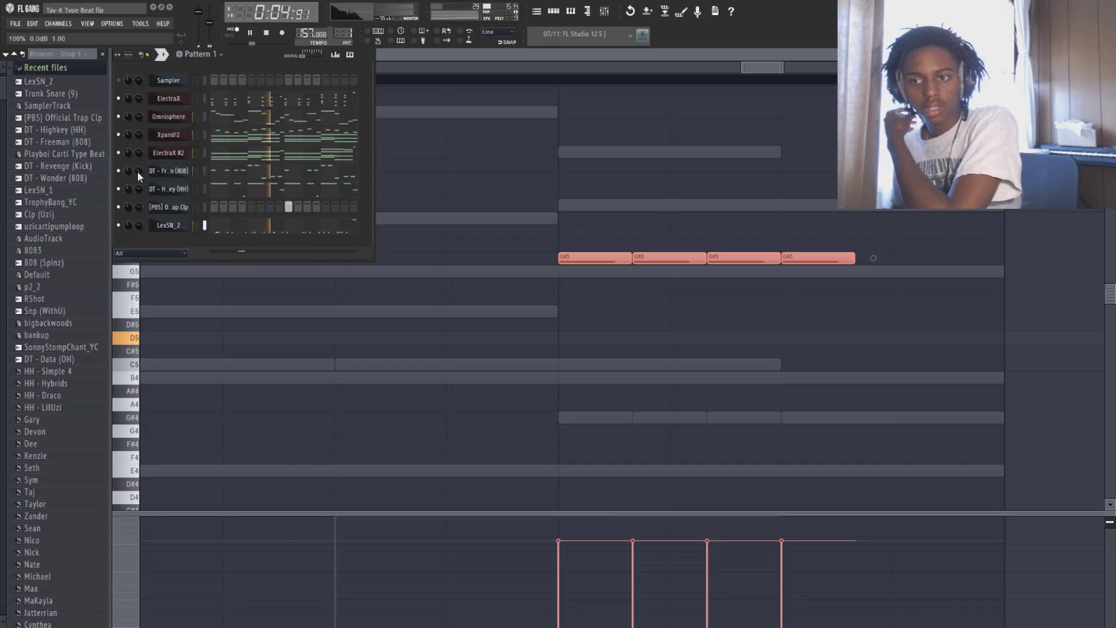
{"action": "left_click_drag", "start_coordinate": [138, 170], "coordinate": [137, 177]}
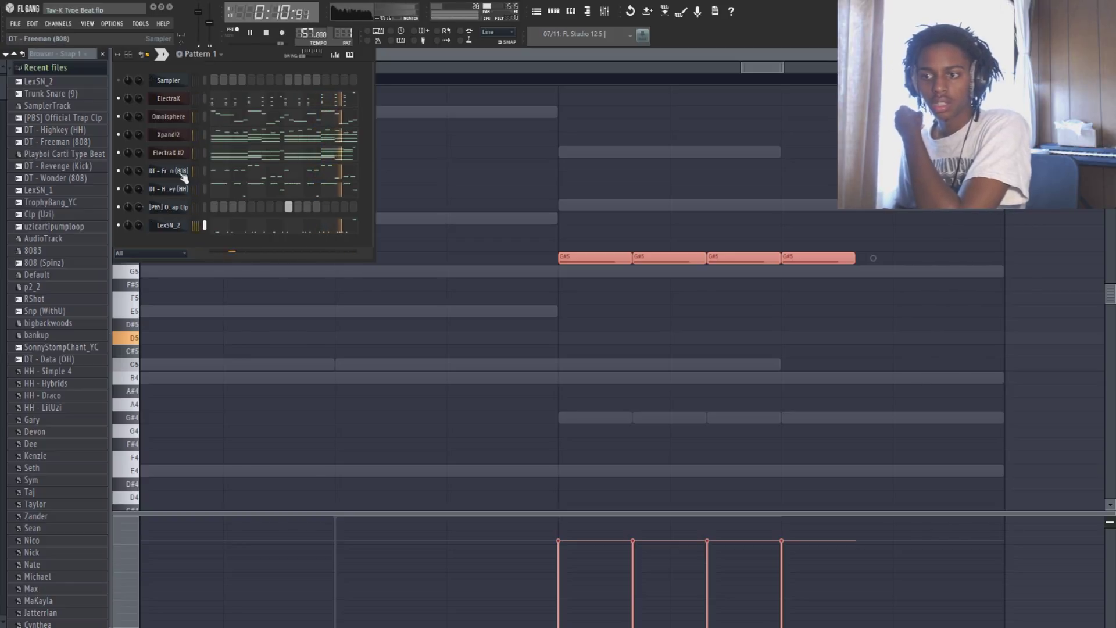
{"action": "left_click_drag", "start_coordinate": [139, 225], "coordinate": [139, 235]}
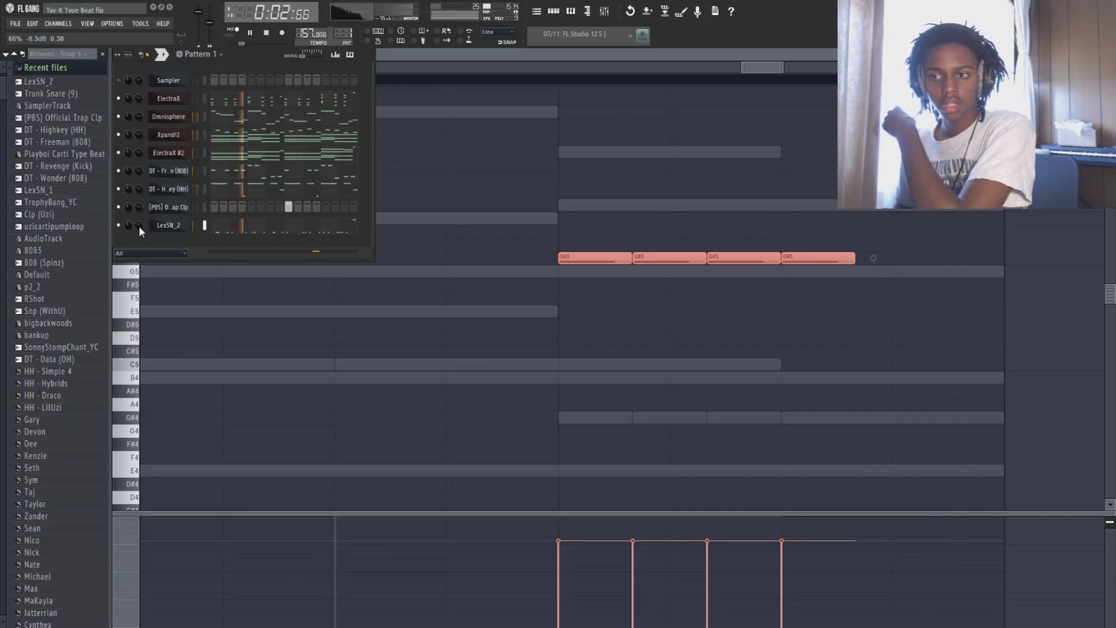
In the playlist, place the Xpand!2, ElectraX #2, 808, hi-hat, clap and LexSN_2 patterns at bar 1 on tracks 3 to 8.
{"action": "left_click", "coordinate": [604, 11]}
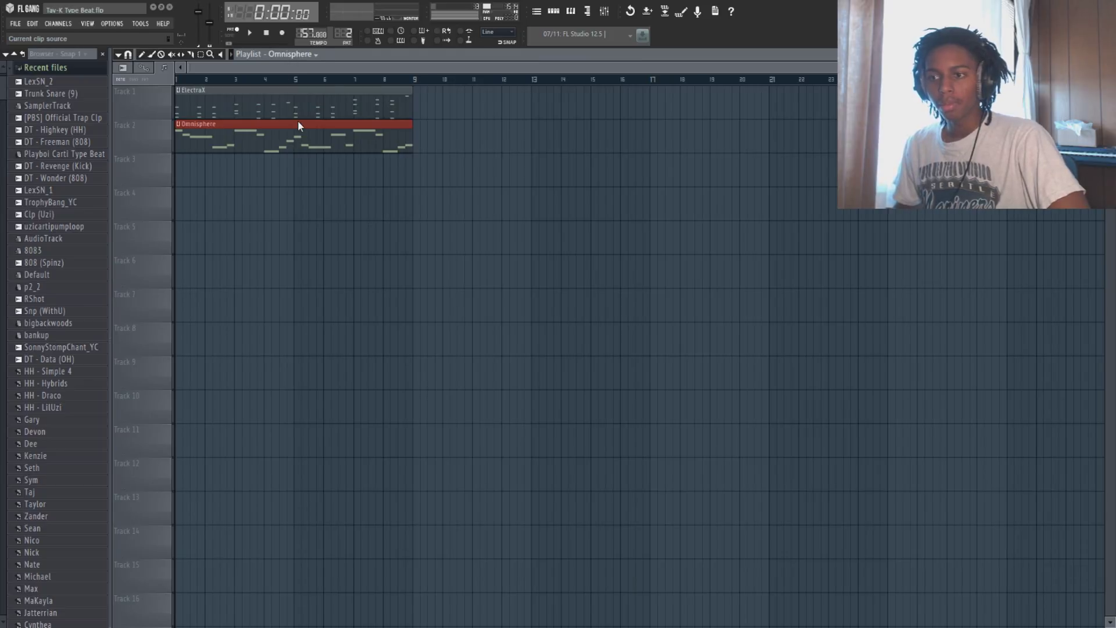
{"action": "left_click", "coordinate": [185, 173]}
{"action": "left_click", "coordinate": [180, 210]}
{"action": "left_click", "coordinate": [189, 234]}
{"action": "scroll", "coordinate": [342, 35], "scroll_direction": "up", "scroll_amount": 1}
{"action": "left_click", "coordinate": [190, 269]}
{"action": "scroll", "coordinate": [342, 35], "scroll_direction": "up", "scroll_amount": 1}
{"action": "left_click", "coordinate": [190, 304]}
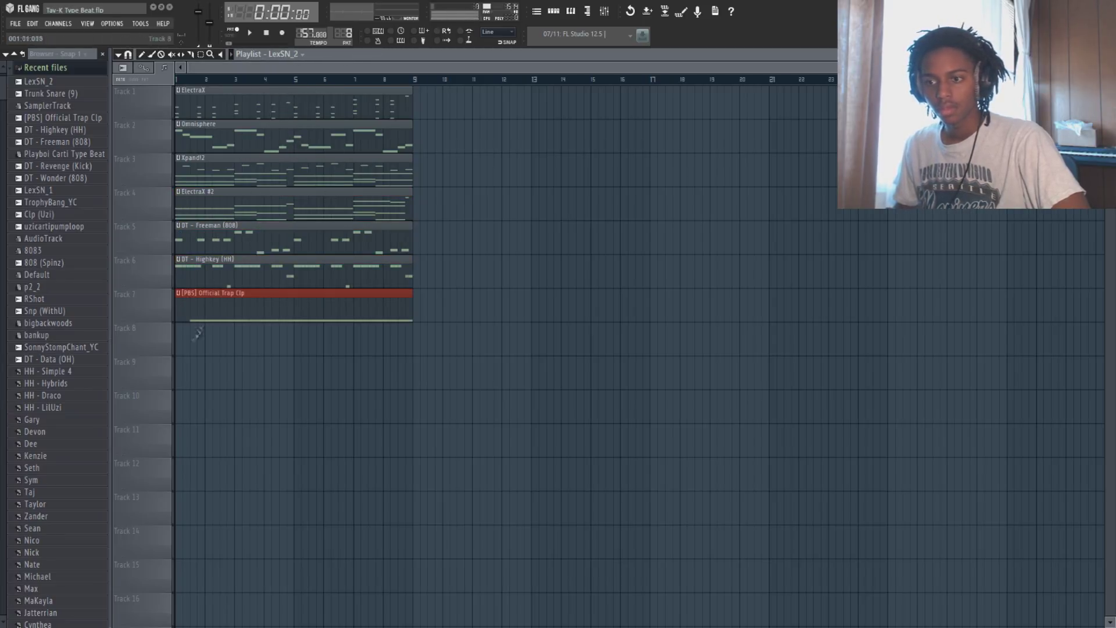
{"action": "left_click", "coordinate": [197, 334]}
Duplicate all the clips repeatedly to fill 128 bars, and delete the 808, hi-hat, clap and snare clips from the first eight bars.
{"action": "left_click_drag", "start_coordinate": [392, 386], "coordinate": [257, 119]}
{"action": "key", "text": "ctrl+b"}
{"action": "key", "text": "ctrl+b"}
{"action": "right_click", "coordinate": [198, 238]}
{"action": "right_click", "coordinate": [198, 272]}
{"action": "right_click", "coordinate": [199, 305]}
{"action": "right_click", "coordinate": [199, 339]}
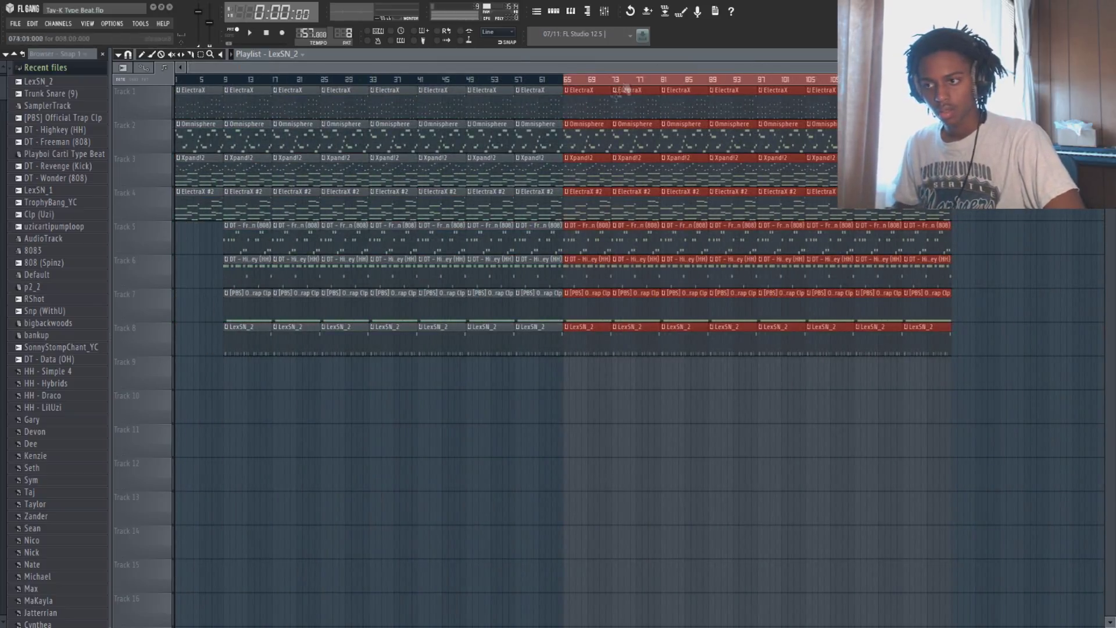
Deselect the clips, switch playback to song mode, delete the Omnisphere and Xpand!2 clips from the first eight bars, and play the intro.
{"action": "left_click", "coordinate": [627, 80], "text": "ctrl"}
{"action": "key", "text": "l"}
{"action": "key", "text": "space"}
{"action": "key", "text": "space"}
{"action": "right_click", "coordinate": [198, 139]}
{"action": "right_click", "coordinate": [199, 172]}
{"action": "scroll", "coordinate": [232, 215], "scroll_direction": "up", "scroll_amount": 1}
{"action": "key", "text": "space"}
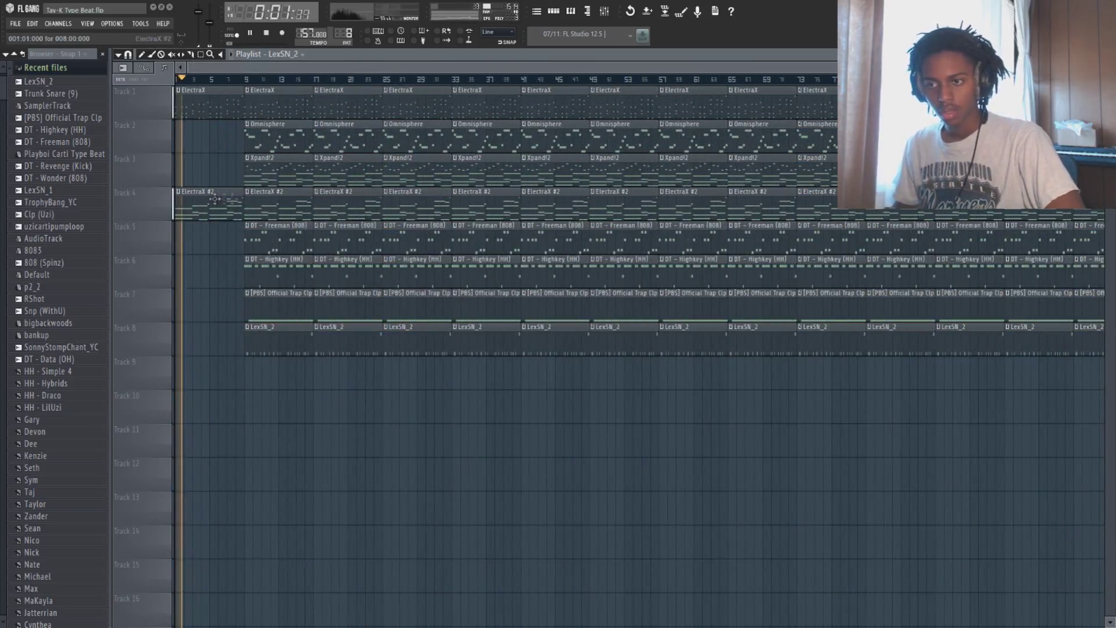
Delete the 808, hi-hat, clap and snare clips from bars 9 to 16 and the Omnisphere clips from bars 9 to 24.
{"action": "right_click", "coordinate": [284, 238]}
{"action": "right_click", "coordinate": [284, 272]}
{"action": "right_click", "coordinate": [284, 305]}
{"action": "right_click", "coordinate": [284, 339]}
{"action": "right_click", "coordinate": [302, 137]}
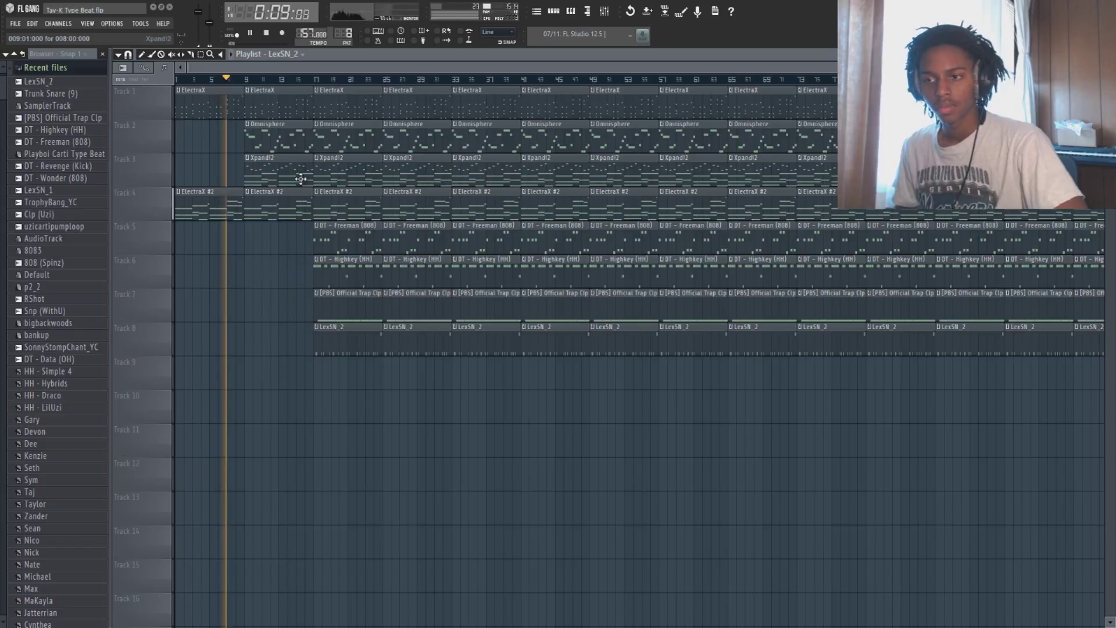
{"action": "right_click", "coordinate": [321, 136]}
Play back the song arrangement and review its clip layout from the intro to the final section.
{"action": "left_click_drag", "start_coordinate": [868, 68], "coordinate": [1098, 69]}
{"action": "key", "text": "space"}
{"action": "key", "text": "space"}
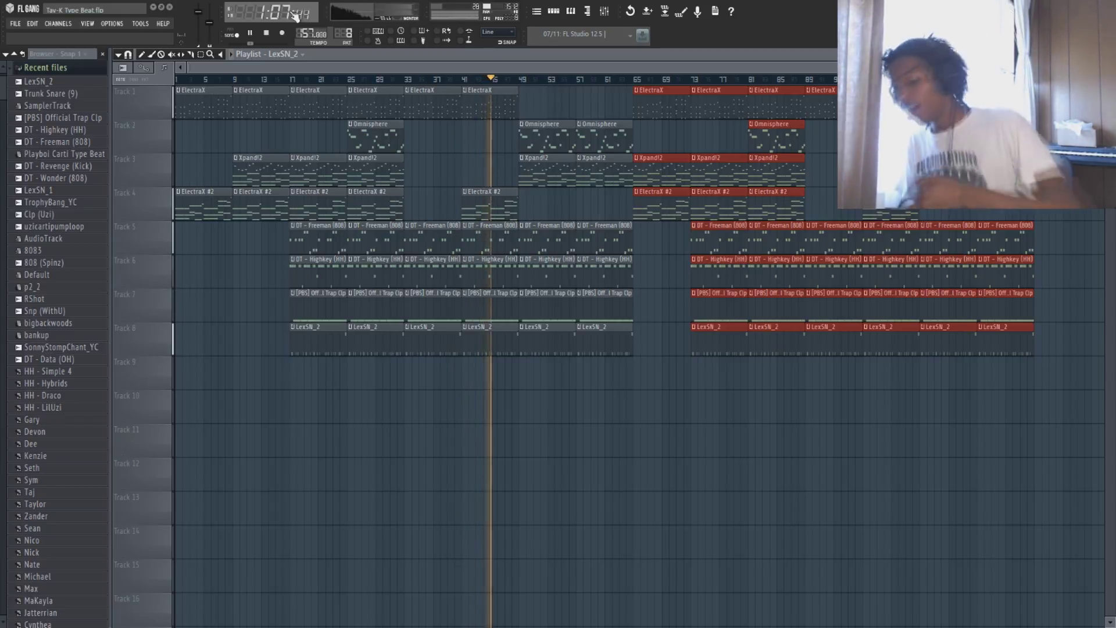
{"action": "key", "text": "space"}
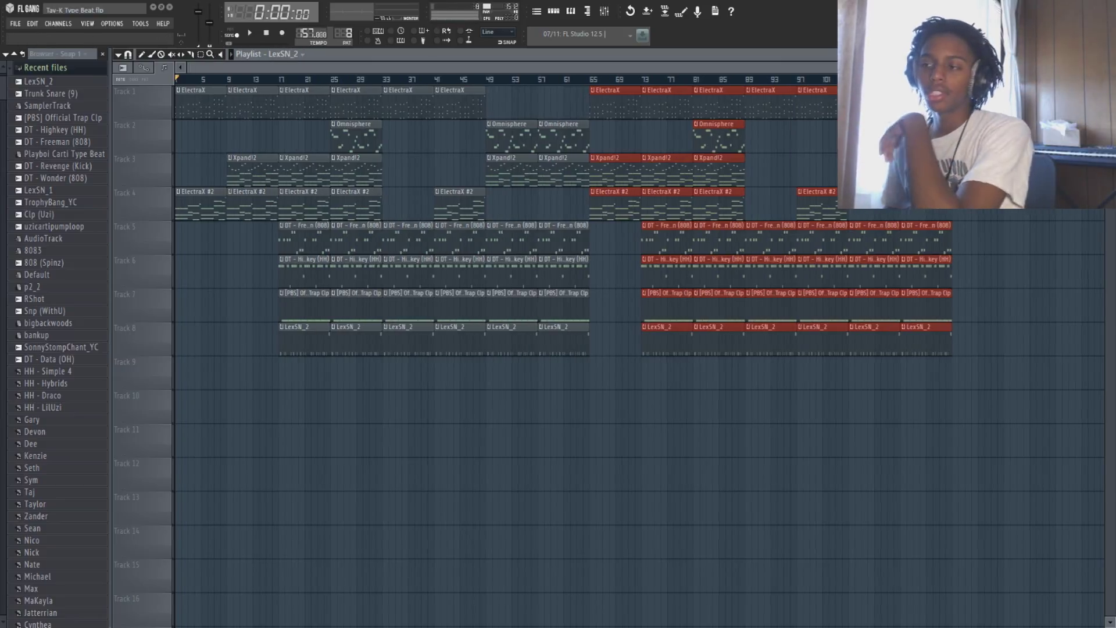
{"action": "left_click_drag", "start_coordinate": [343, 67], "coordinate": [343, 52]}
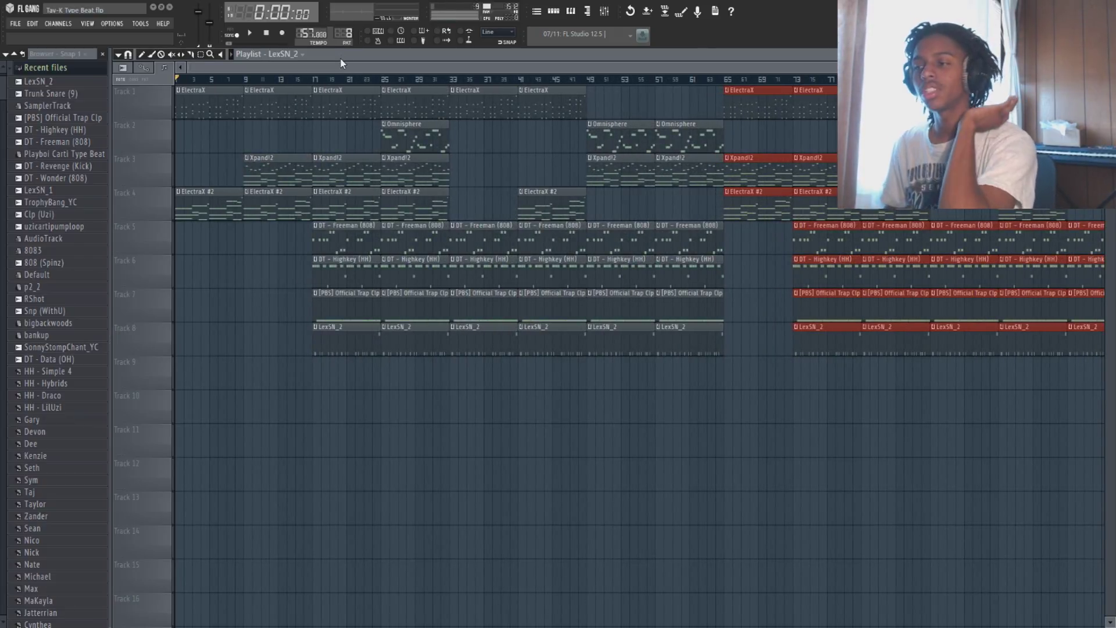
{"action": "left_click_drag", "start_coordinate": [341, 61], "coordinate": [341, 70]}
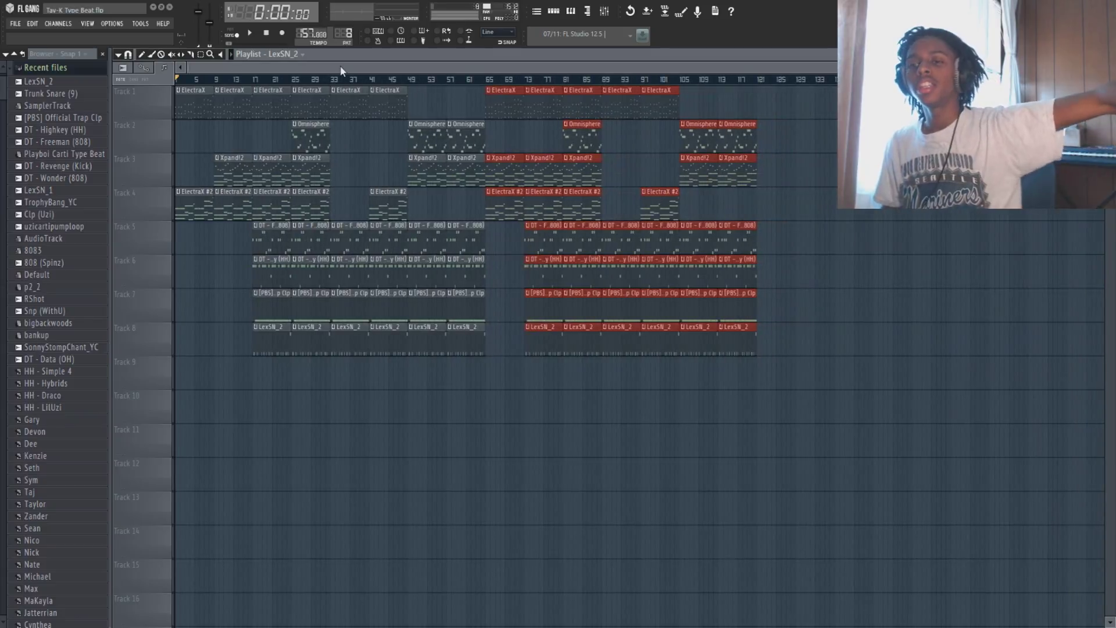